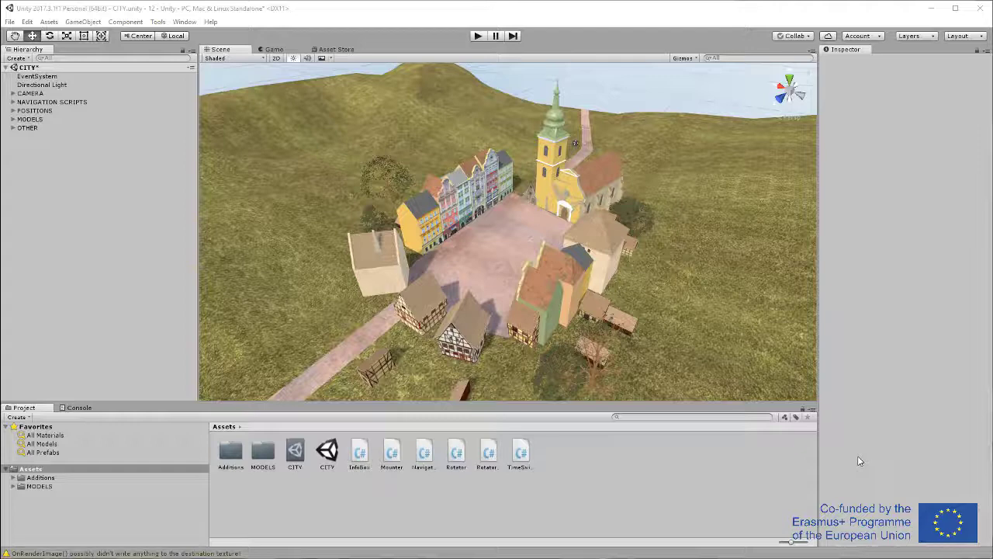
# Run the city scene in play mode and switch the viewpoint to Distance View and back to Main Square.
pyautogui.click(479, 37)
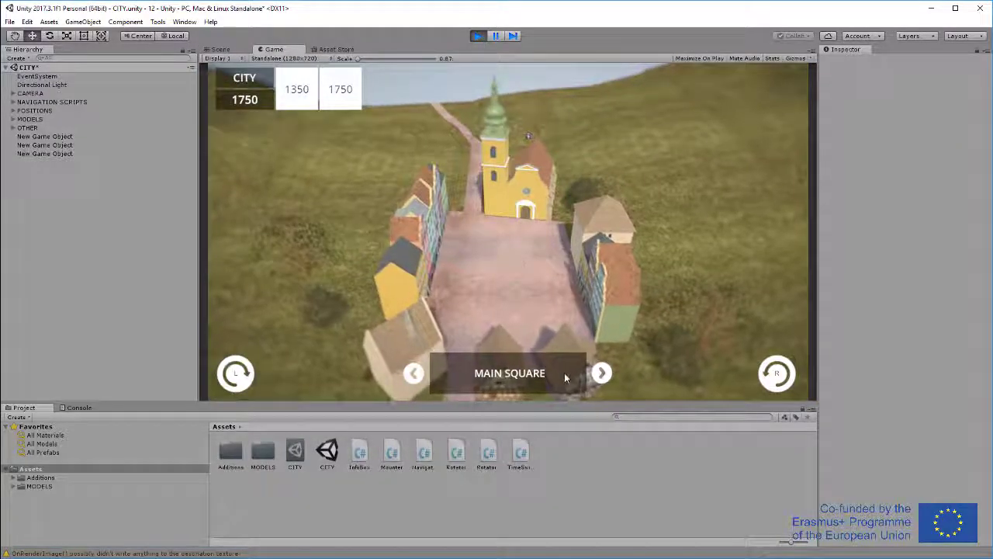
pyautogui.click(603, 373)
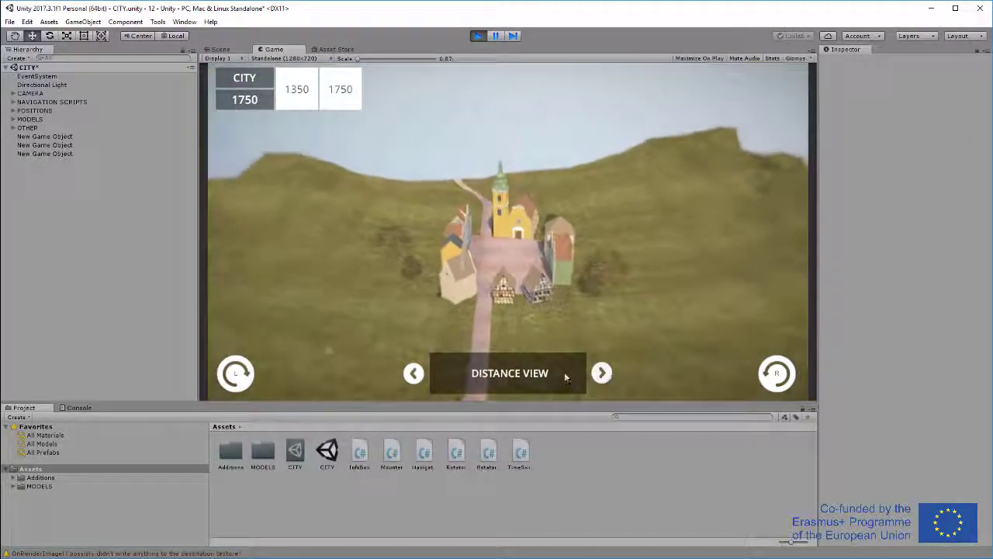
pyautogui.click(413, 373)
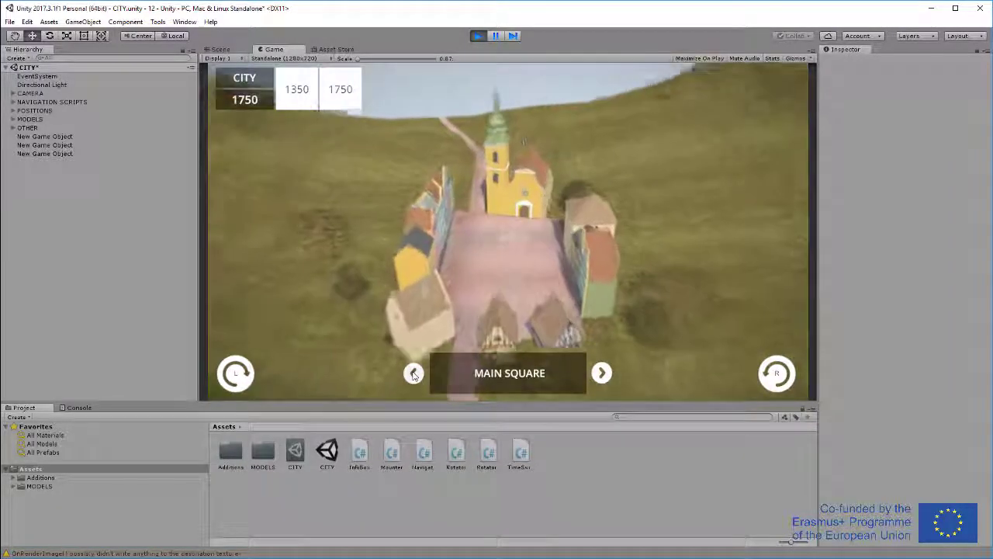
# Test the running scene by rotating the camera right and left, and by switching the city to 1350 and back to 1750.
pyautogui.click(787, 384)
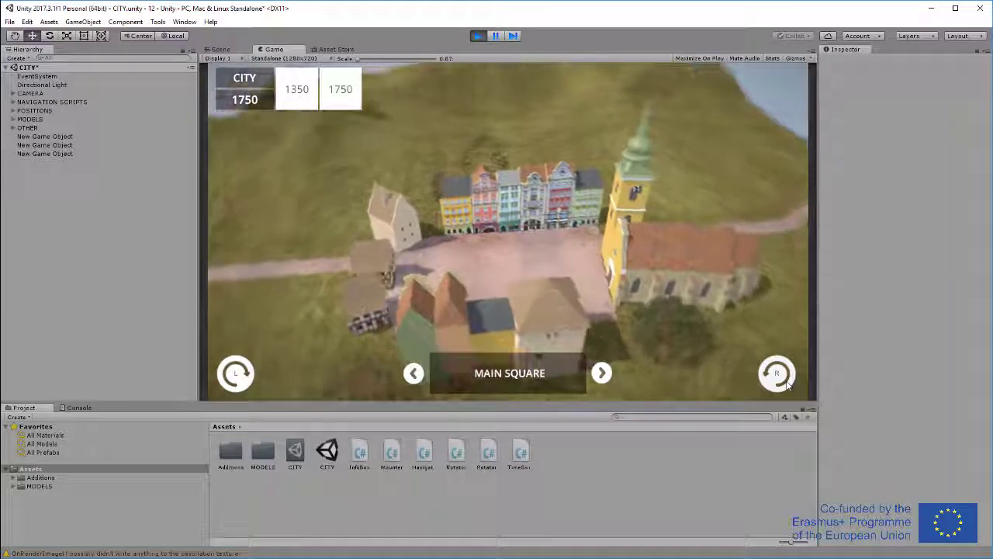
pyautogui.click(777, 374)
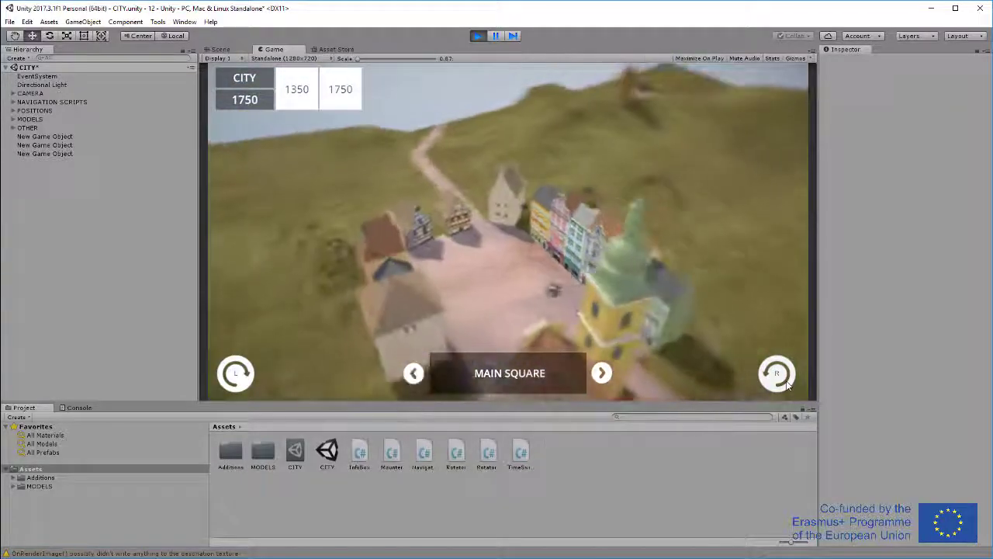
pyautogui.click(242, 375)
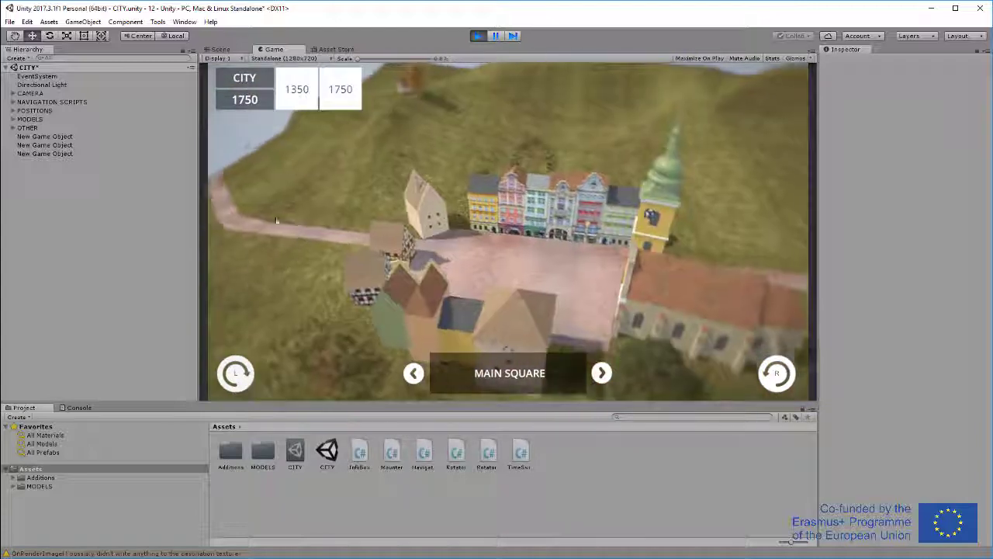
pyautogui.click(297, 97)
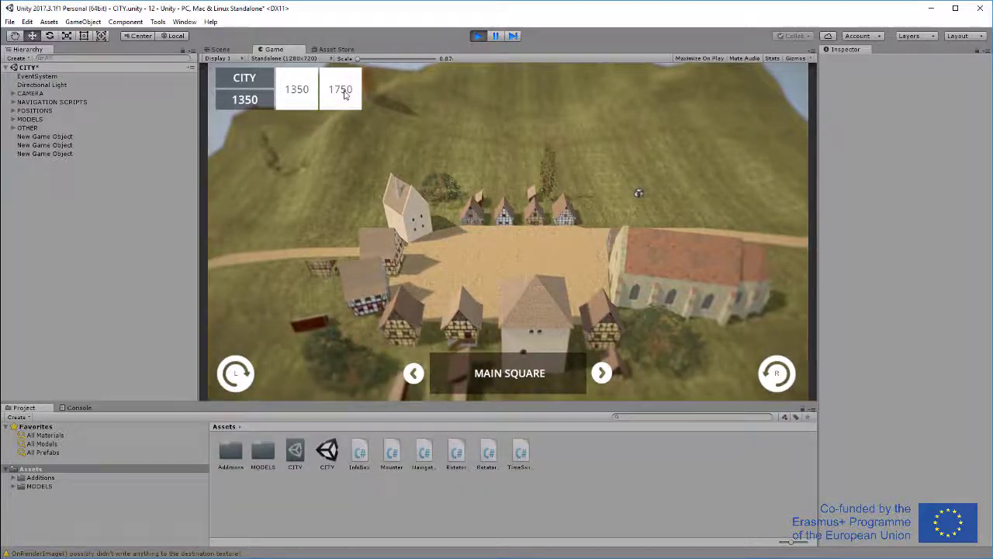
pyautogui.click(343, 92)
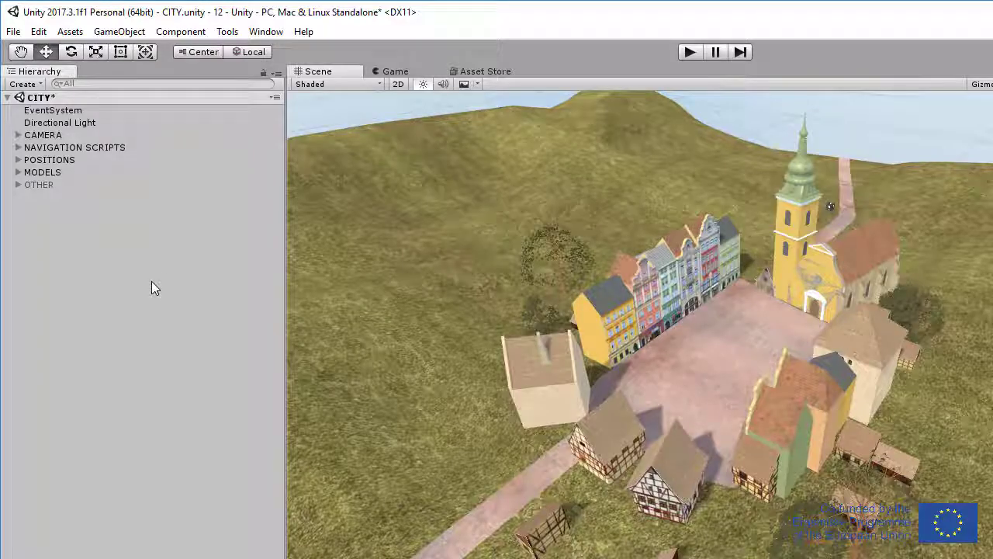
# Switch the scene view to 2D and add a UI Canvas at the top level of the scene.
pyautogui.click(399, 84)
pyautogui.scroll(-8, 557, 426)
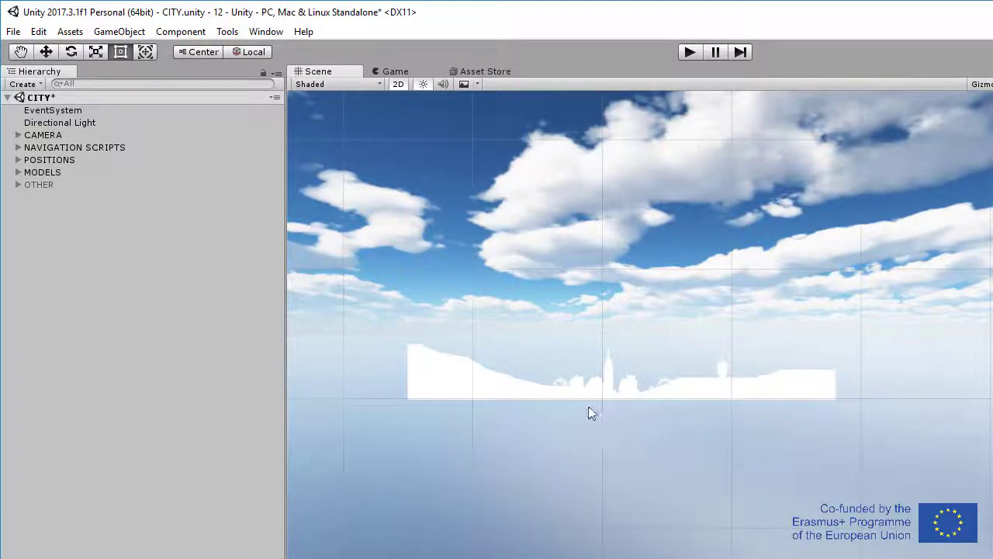
pyautogui.scroll(-5, 536, 523)
pyautogui.scroll(-2, 496, 521)
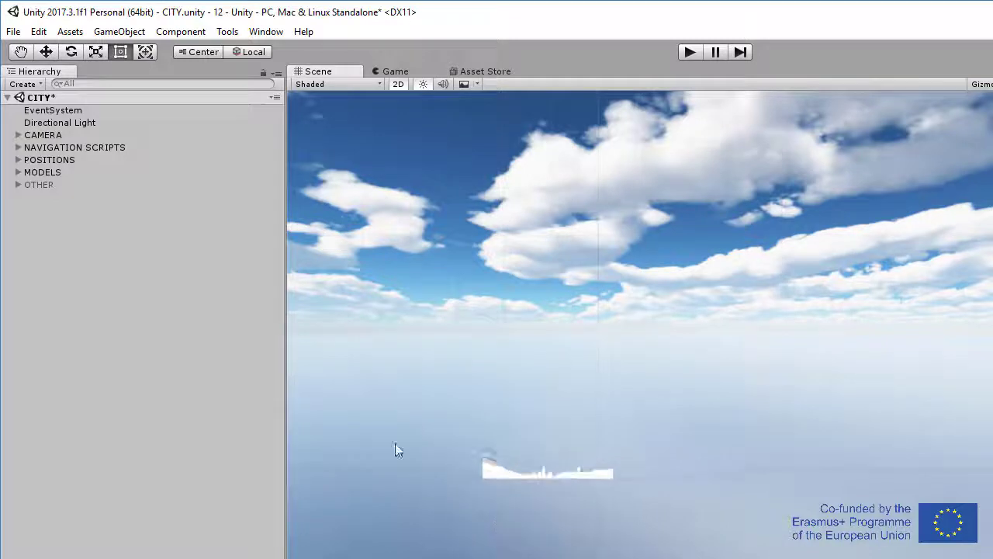
pyautogui.rightClick(50, 226)
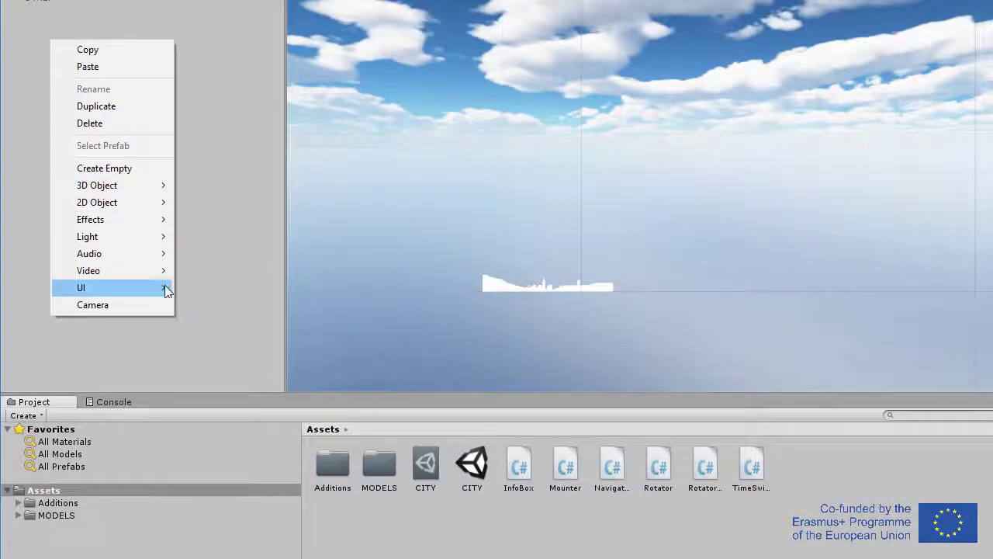
pyautogui.moveTo(166, 289)
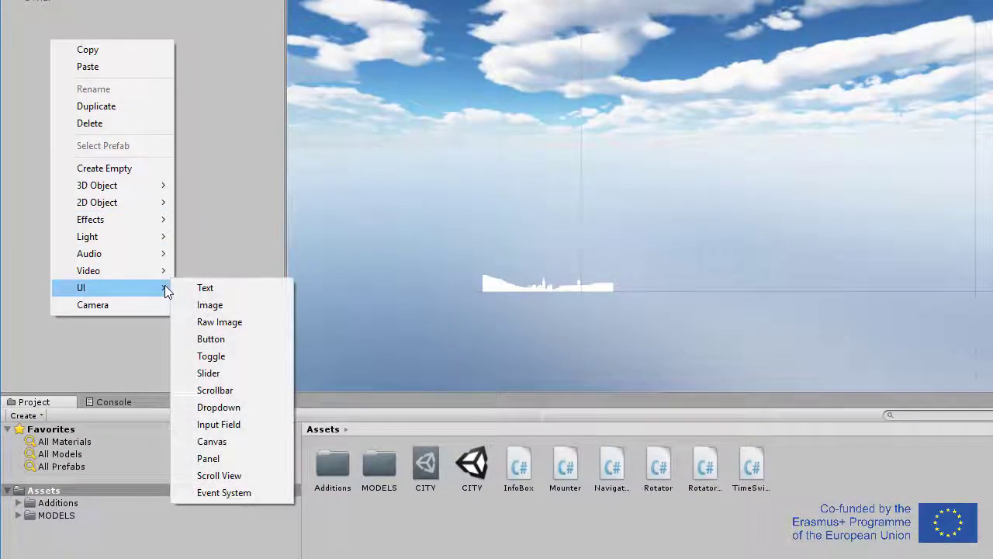
pyautogui.click(262, 442)
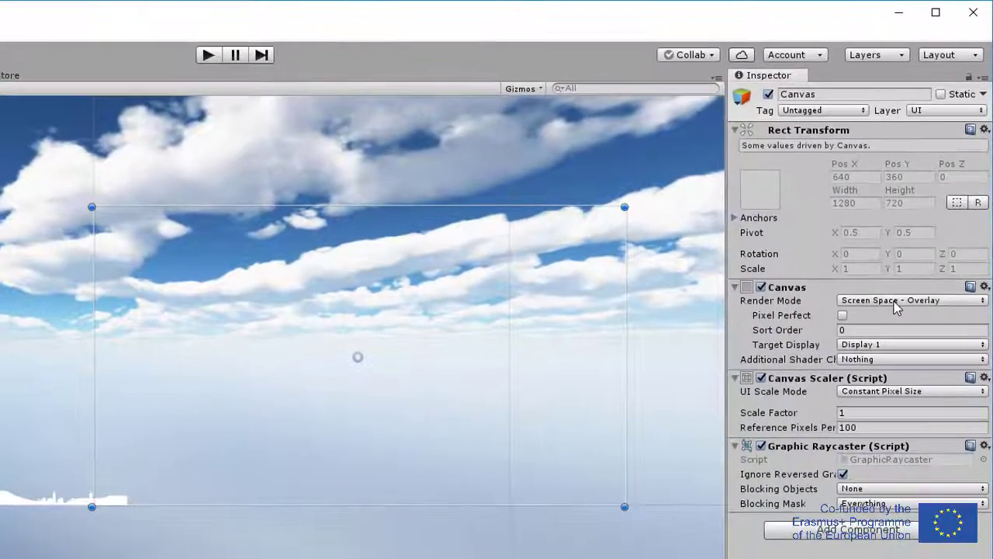
# Keep the Canvas render mode at Screen Space - Overlay and enable Pixel Perfect.
pyautogui.click(880, 236)
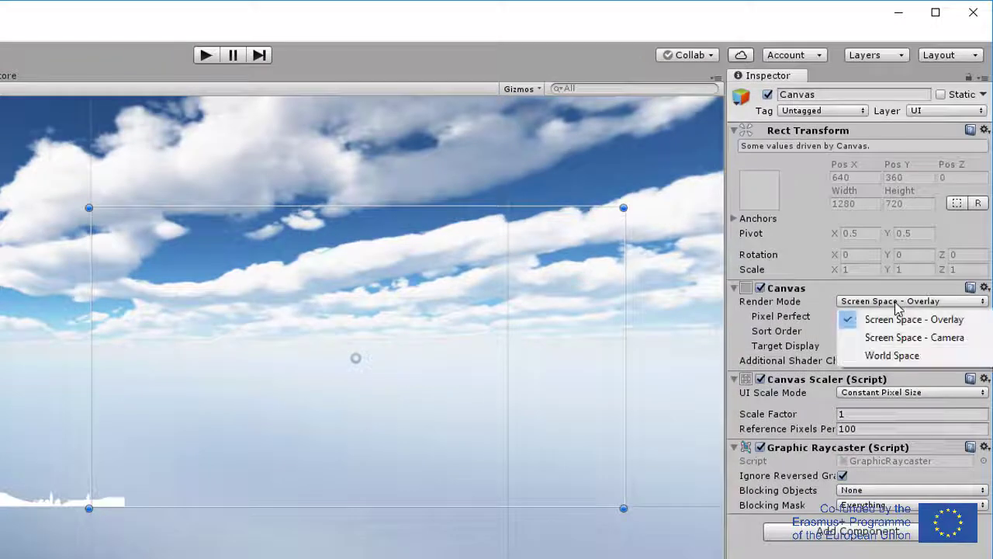
pyautogui.click(952, 321)
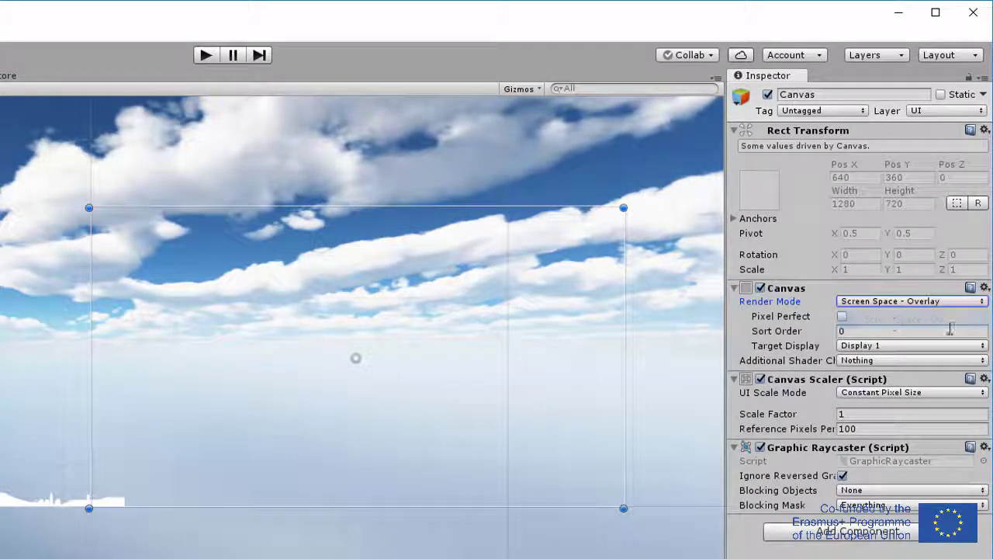
pyautogui.click(842, 318)
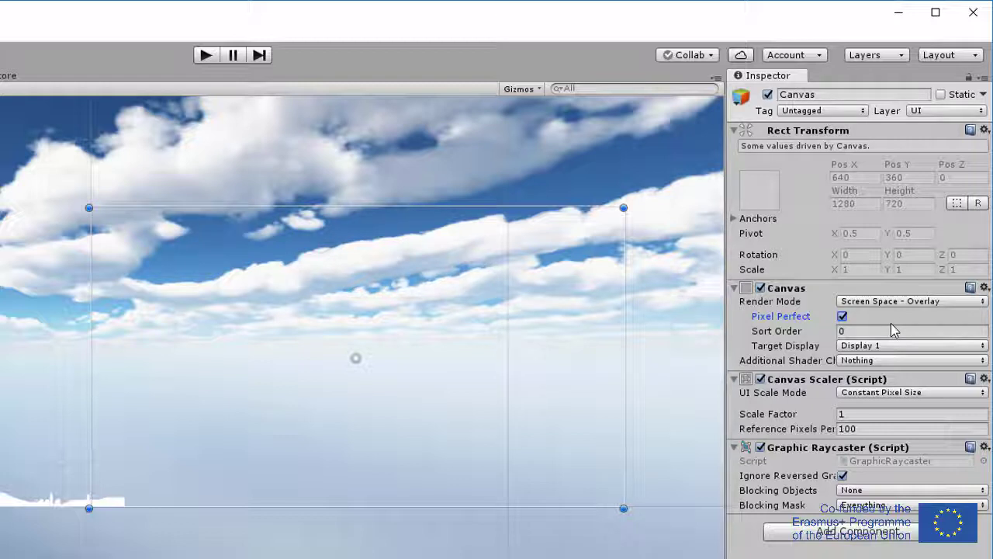
# Set the Canvas Scaler to Scale With Screen Size with a reference resolution of 1280 by 720.
pyautogui.click(913, 393)
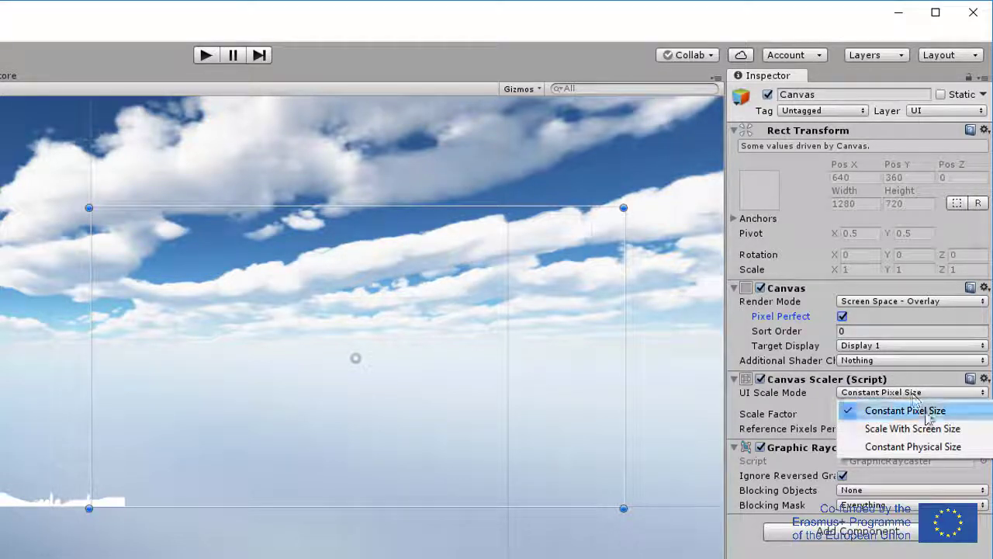
pyautogui.click(980, 432)
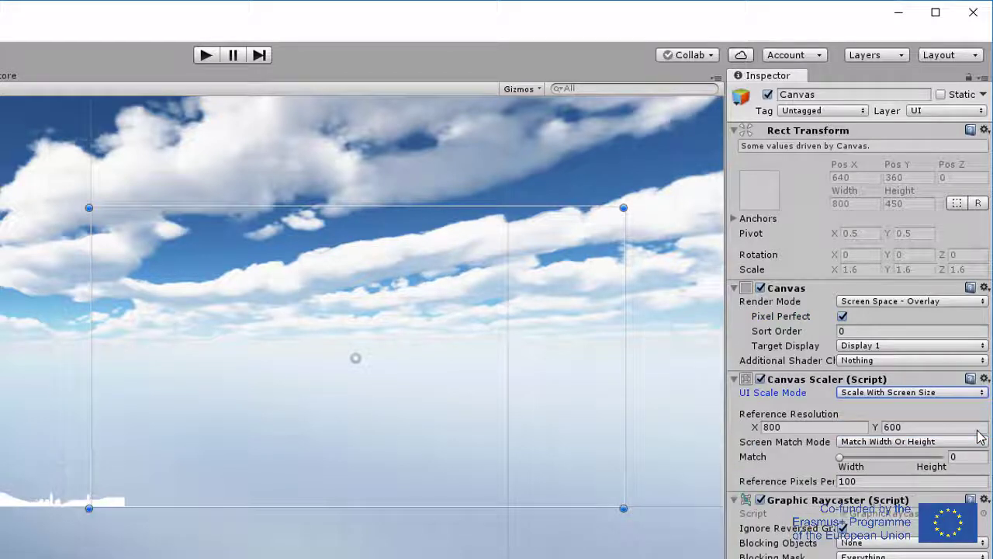
pyautogui.click(825, 429)
pyautogui.write('1280')
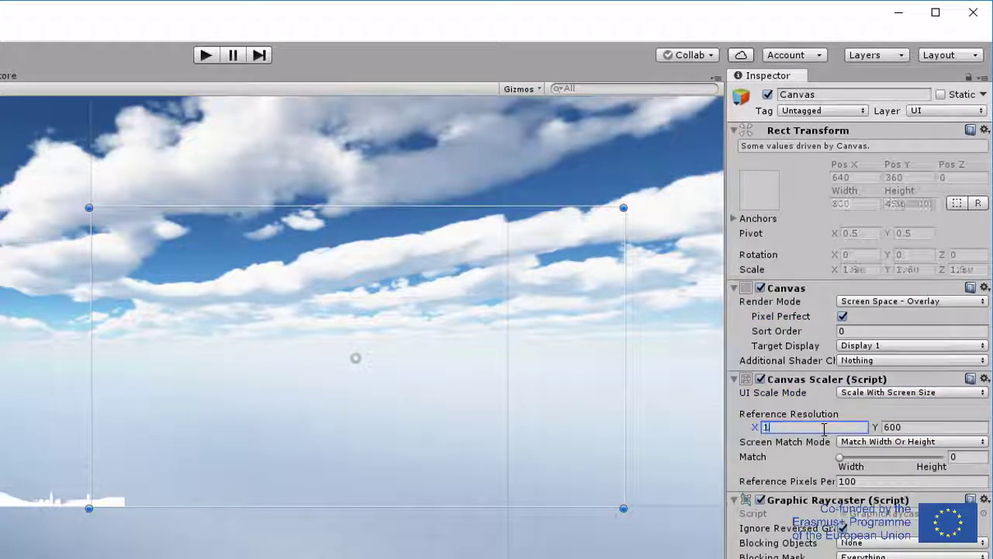
pyautogui.click(909, 426)
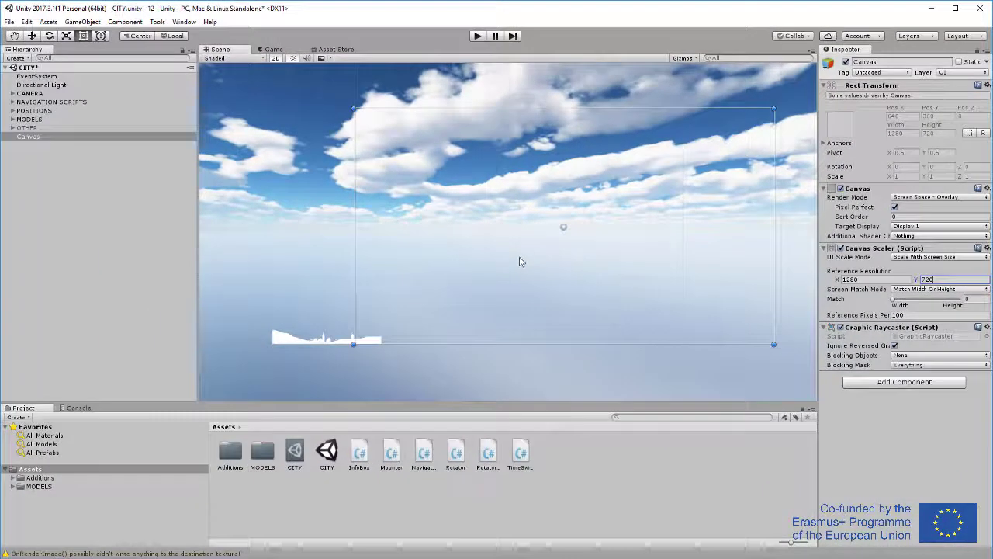
# Add a UI Panel as a child of the Canvas.
pyautogui.scroll(2, 625, 235)
pyautogui.moveTo(626, 235); pyautogui.dragTo(573, 235, button='middle')
pyautogui.scroll(1, 597, 237)
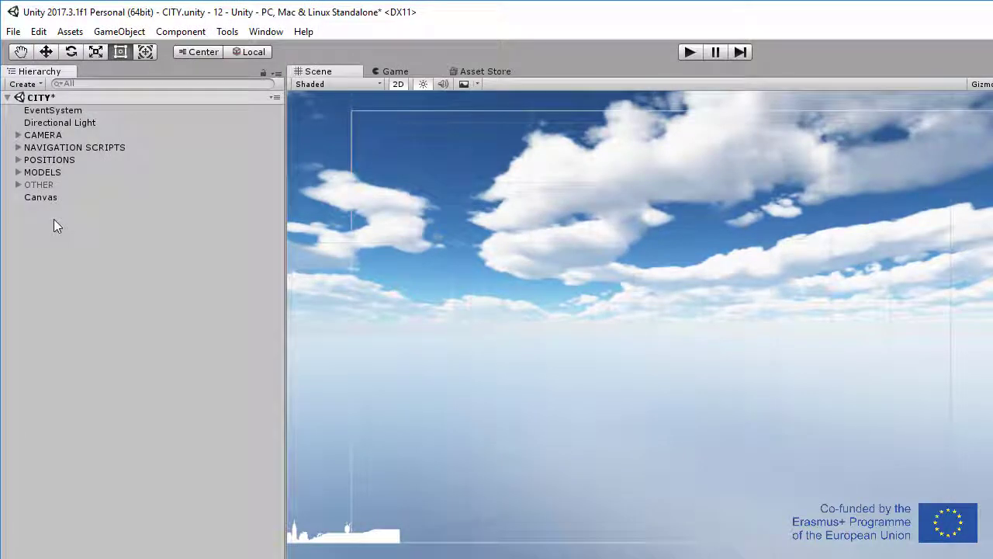
pyautogui.click(52, 199)
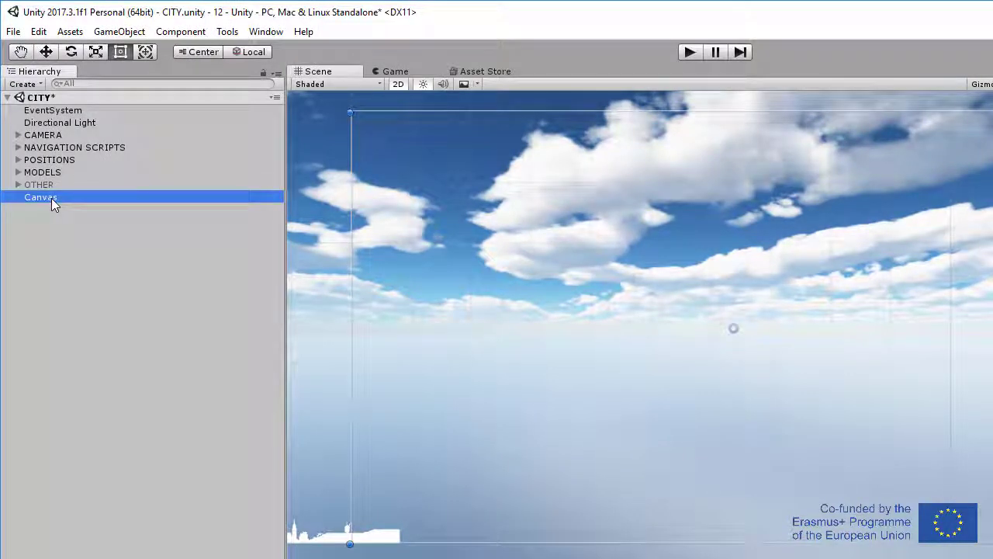
pyautogui.rightClick(51, 198)
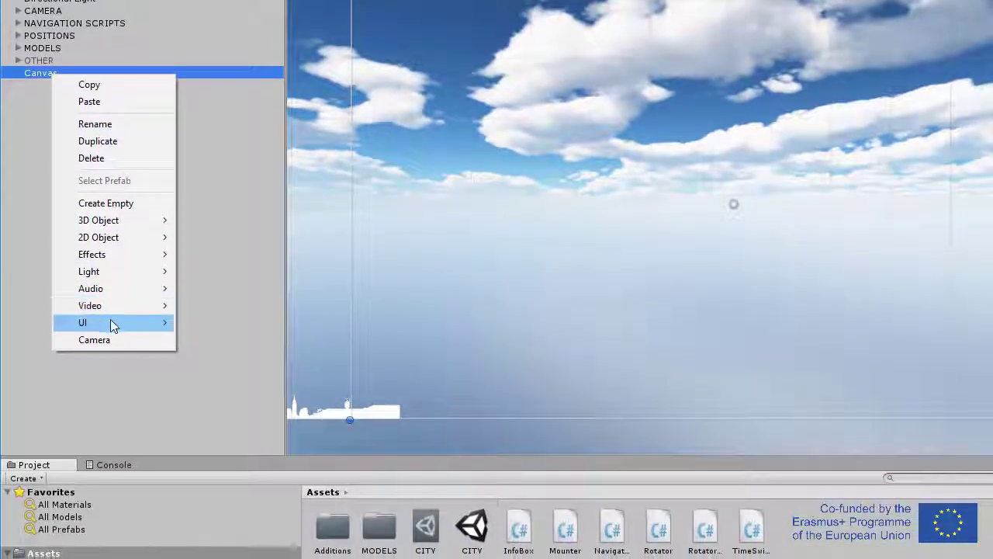
pyautogui.moveTo(110, 324)
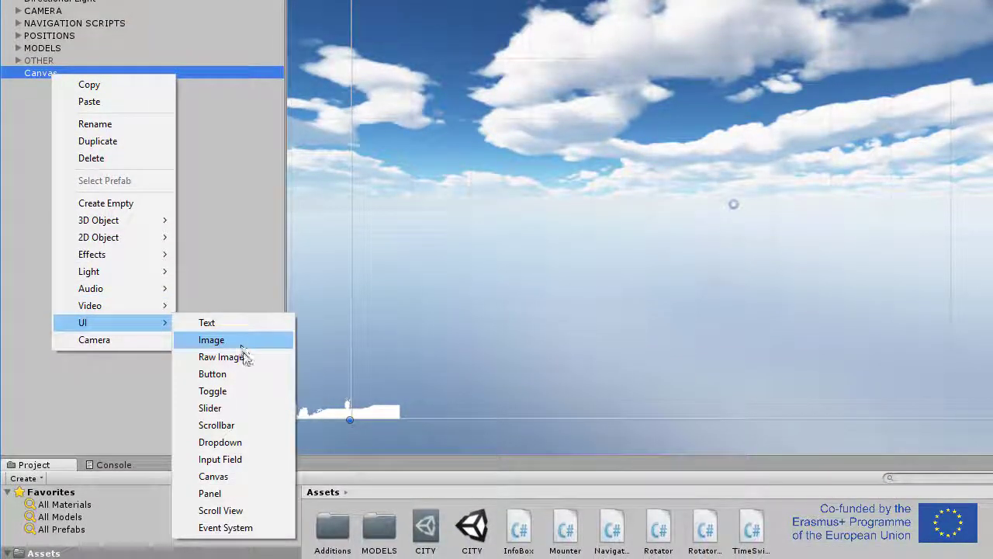
pyautogui.click(243, 494)
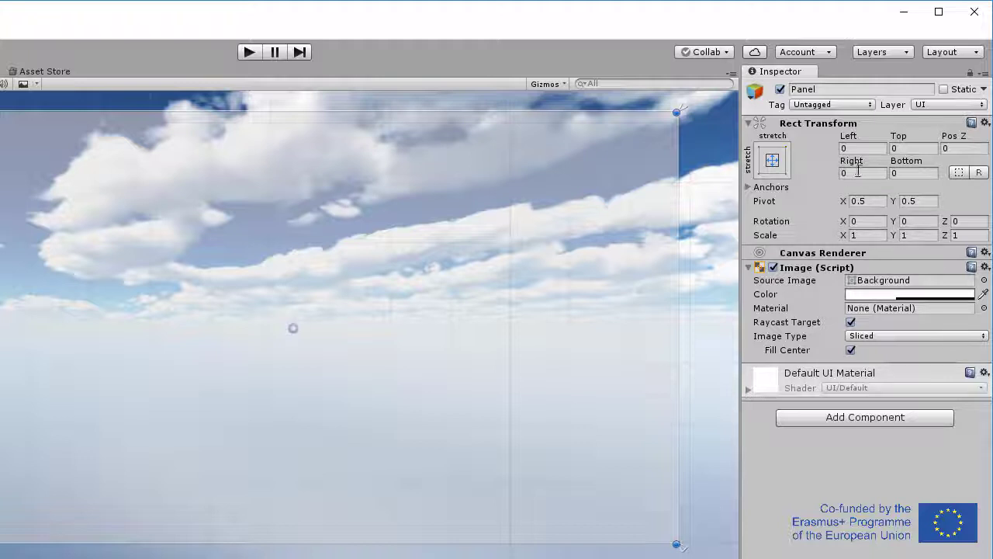
# Anchor the Panel to middle center and set its width to 150 and height to 52.5.
pyautogui.click(773, 162)
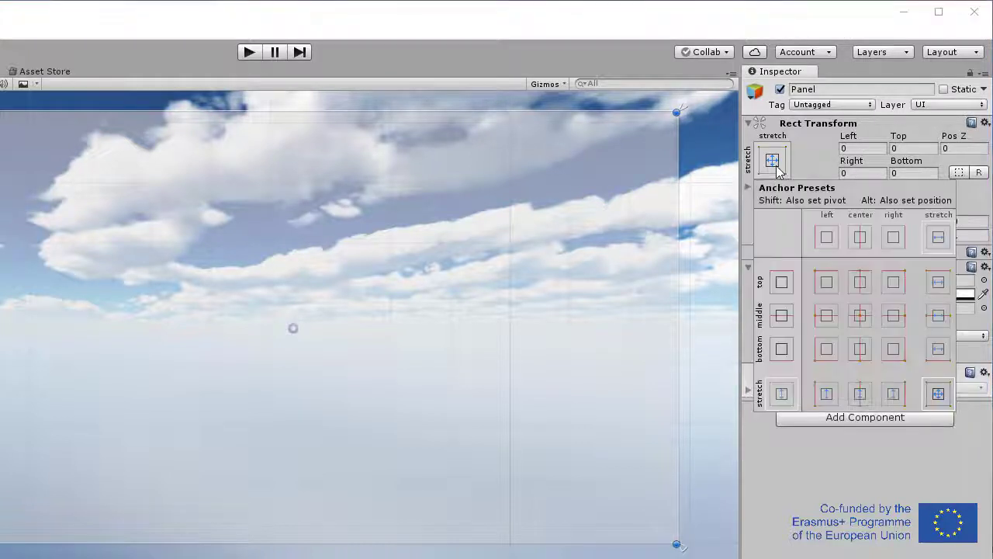
pyautogui.click(862, 316)
pyautogui.click(875, 174)
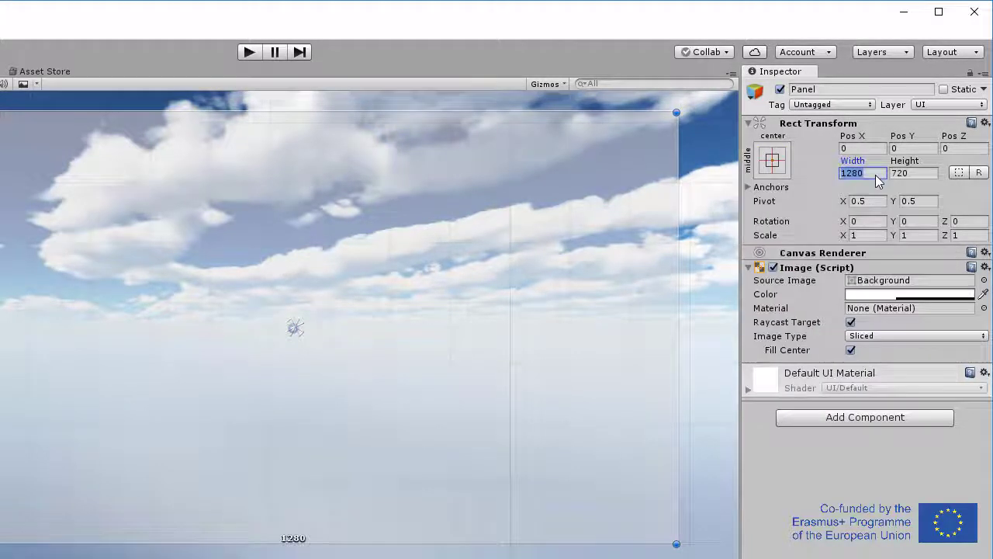
pyautogui.write('150')
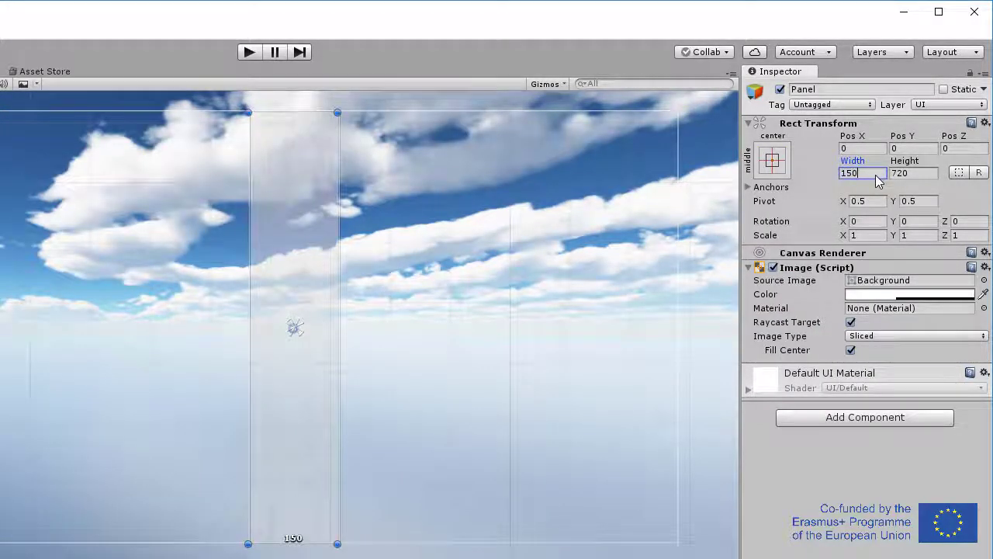
pyautogui.click(918, 176)
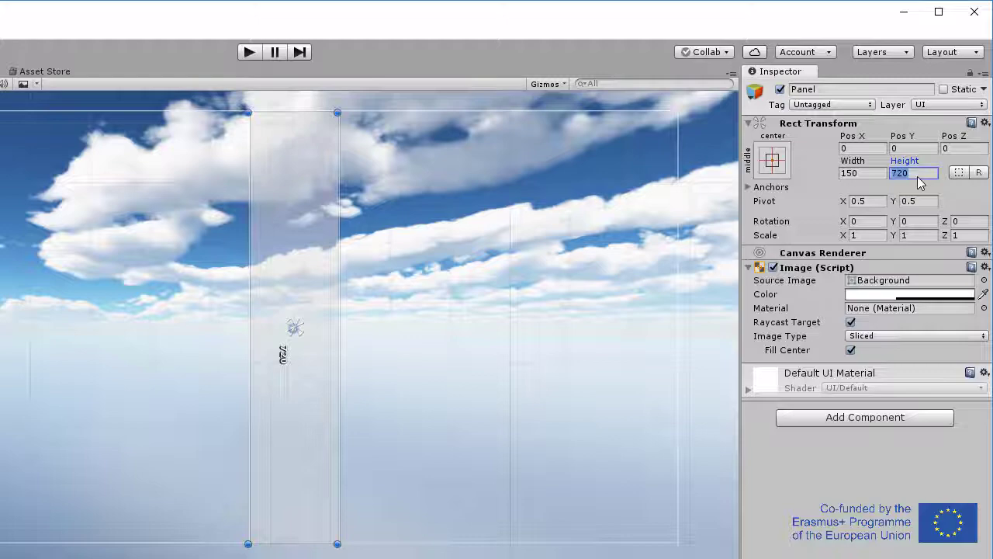
pyautogui.write('52')
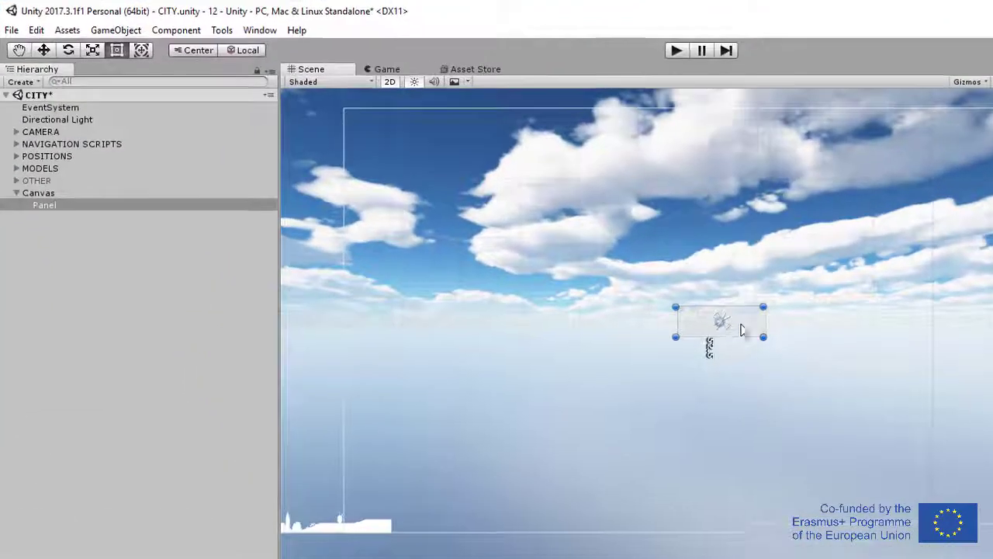
# Move the Panel close to the upper-left corner of the Canvas and set its Pos X to -550.
pyautogui.moveTo(532, 236); pyautogui.dragTo(394, 164)
pyautogui.moveTo(564, 230); pyautogui.dragTo(428, 137)
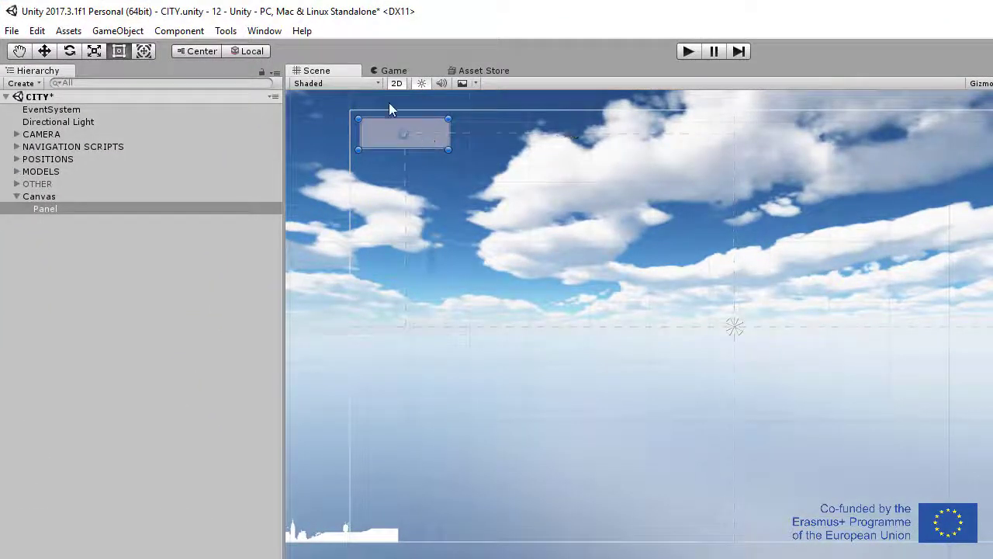
pyautogui.scroll(3, 393, 108)
pyautogui.scroll(6, 437, 220)
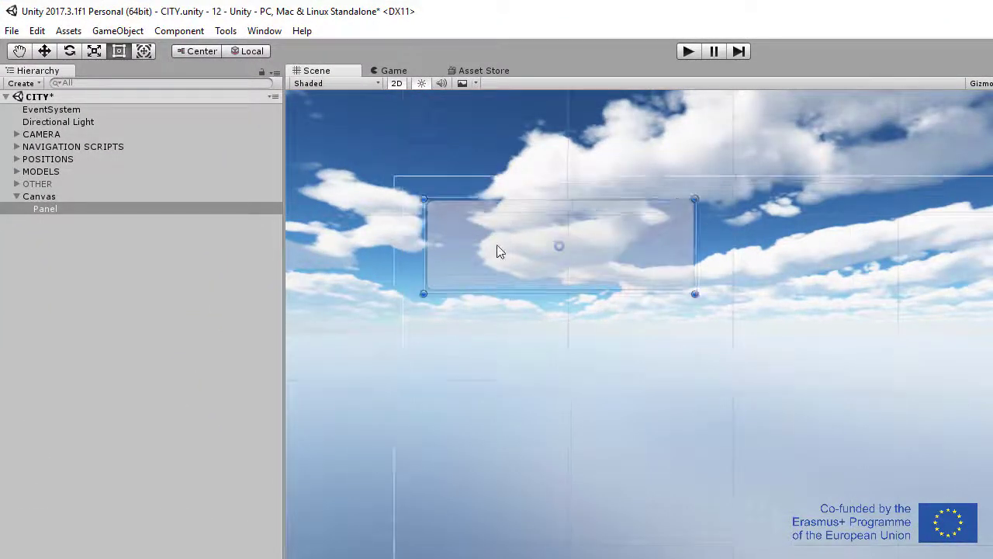
pyautogui.moveTo(510, 249); pyautogui.dragTo(485, 244)
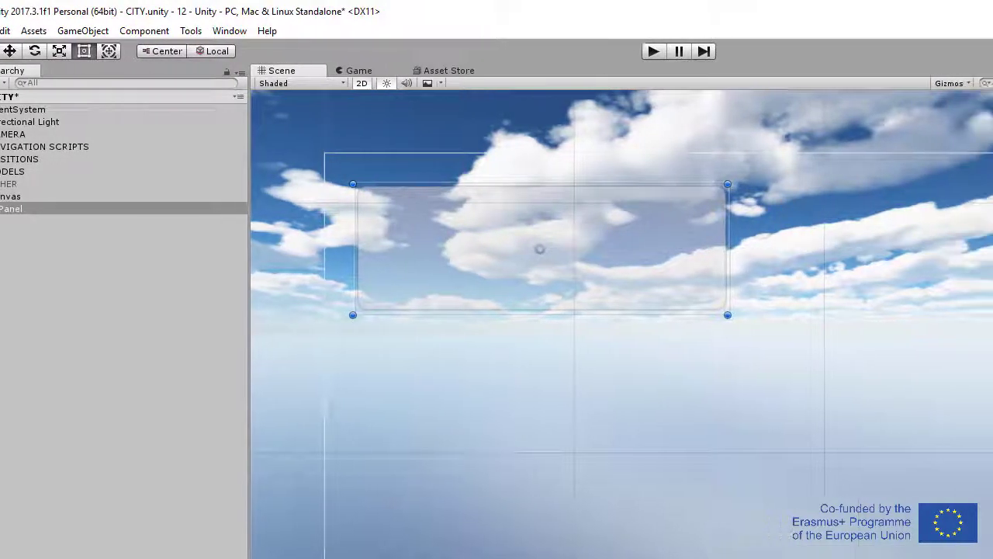
pyautogui.click(863, 147)
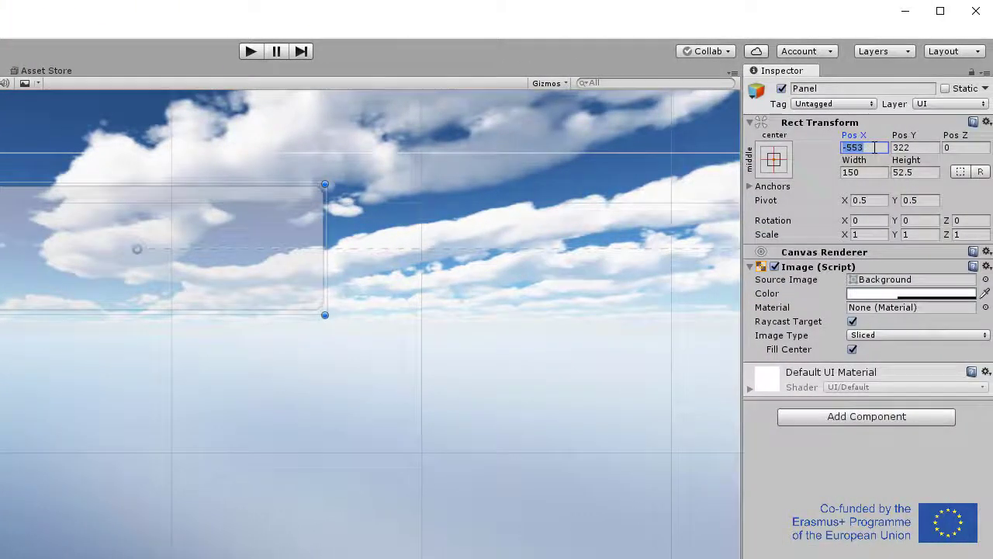
pyautogui.write('-550')
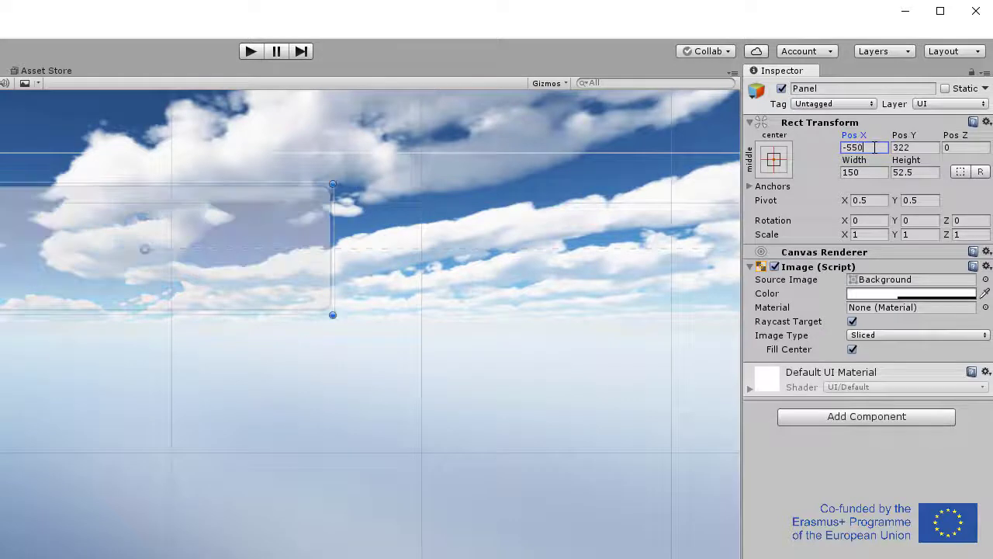
# Set the Panel's Pos Y to 320 and change its image color to black at an alpha of 100.
pyautogui.click(922, 147)
pyautogui.write('320')
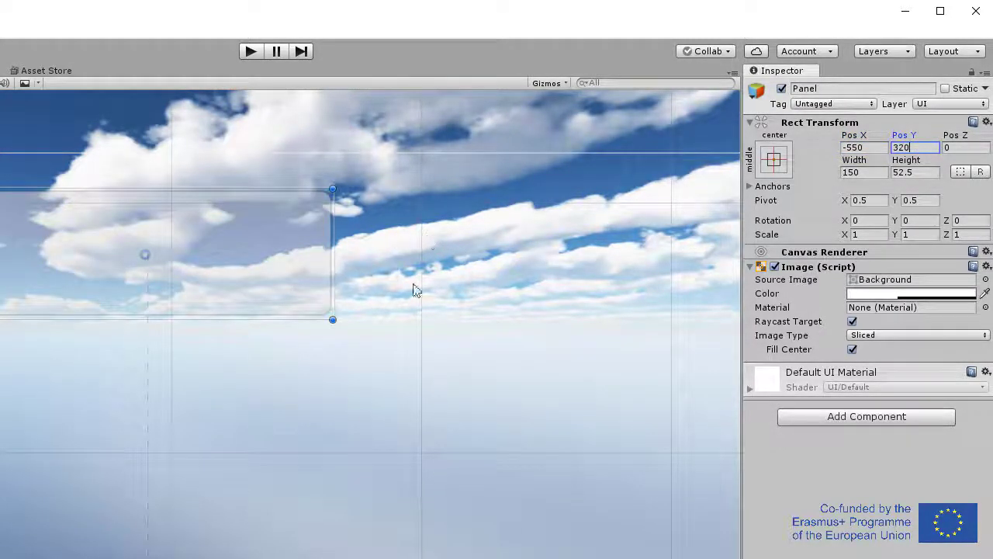
pyautogui.click(910, 293)
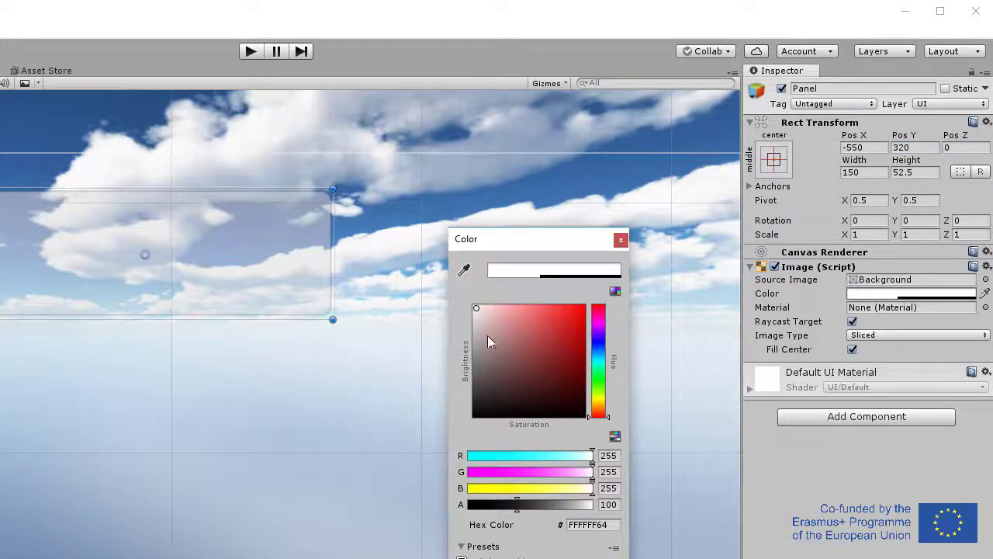
pyautogui.moveTo(488, 342); pyautogui.dragTo(471, 423)
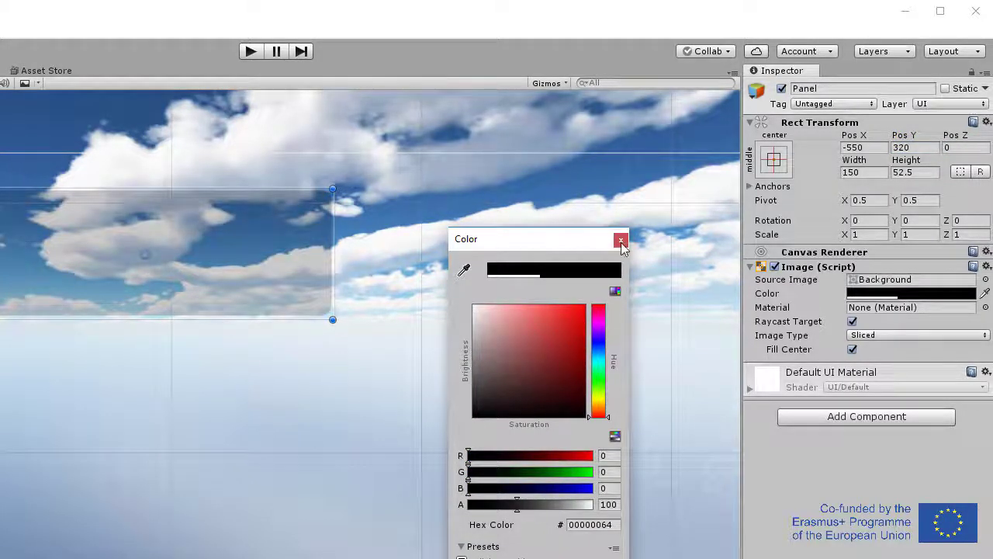
pyautogui.click(621, 241)
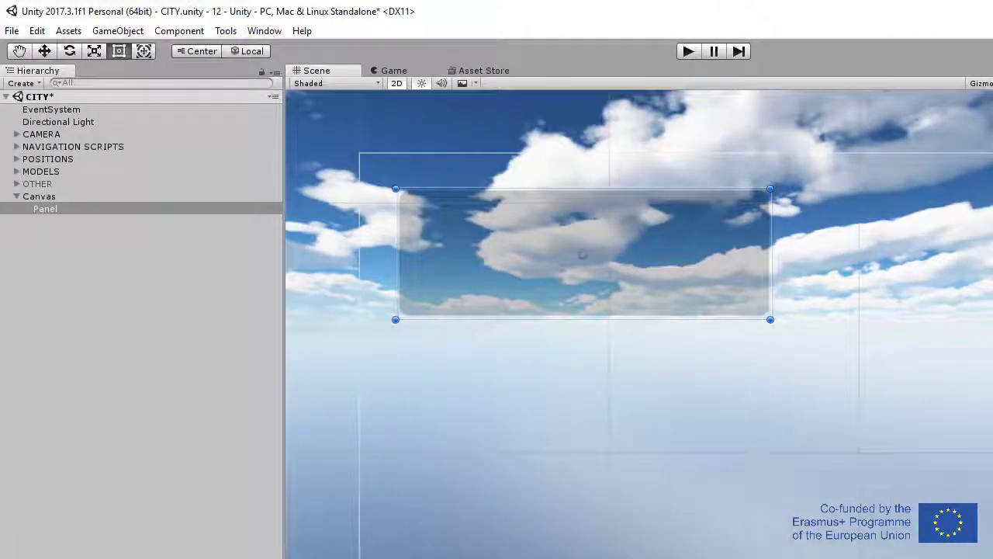
pyautogui.click(81, 353)
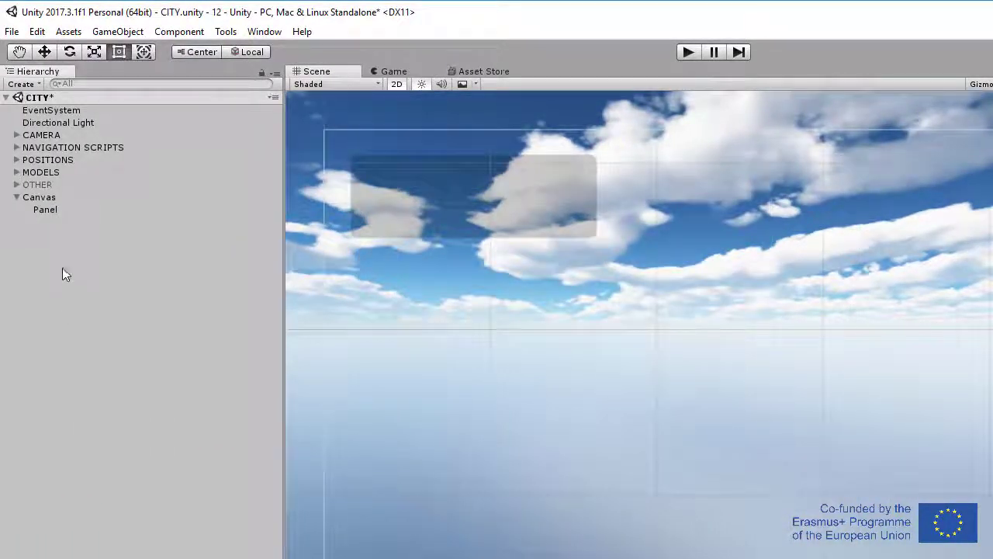
# Rename the Panel under the Canvas as CITY.
pyautogui.click(50, 211)
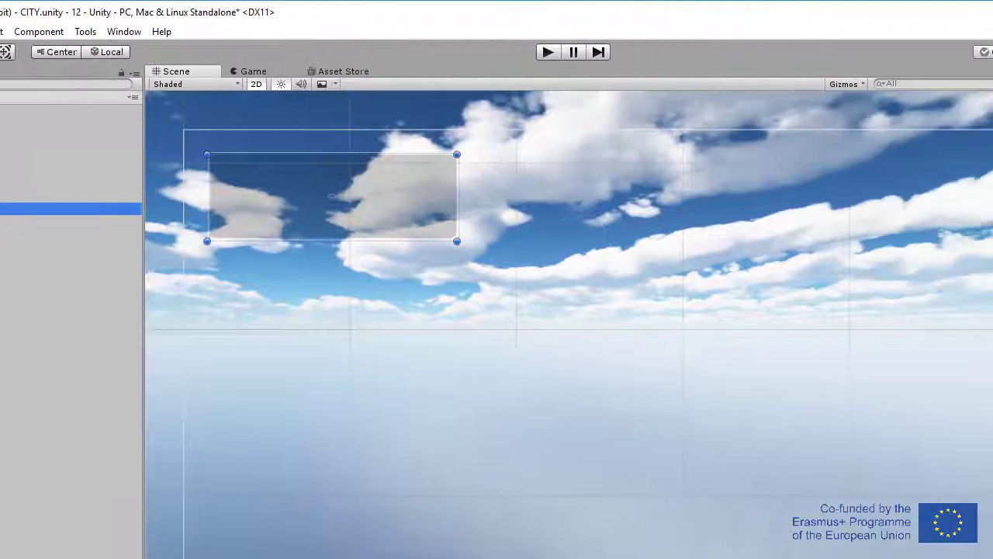
pyautogui.click(834, 91)
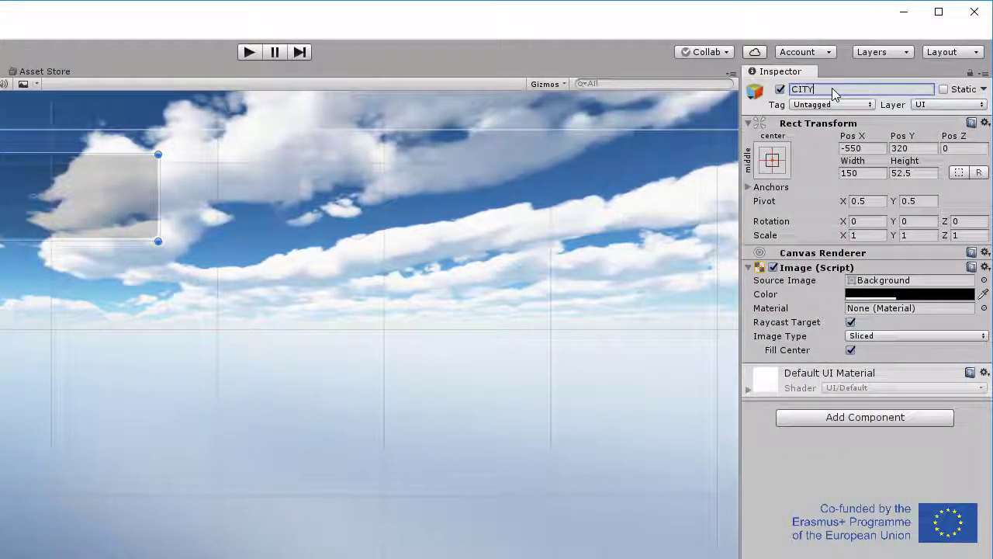
pyautogui.press('Return')
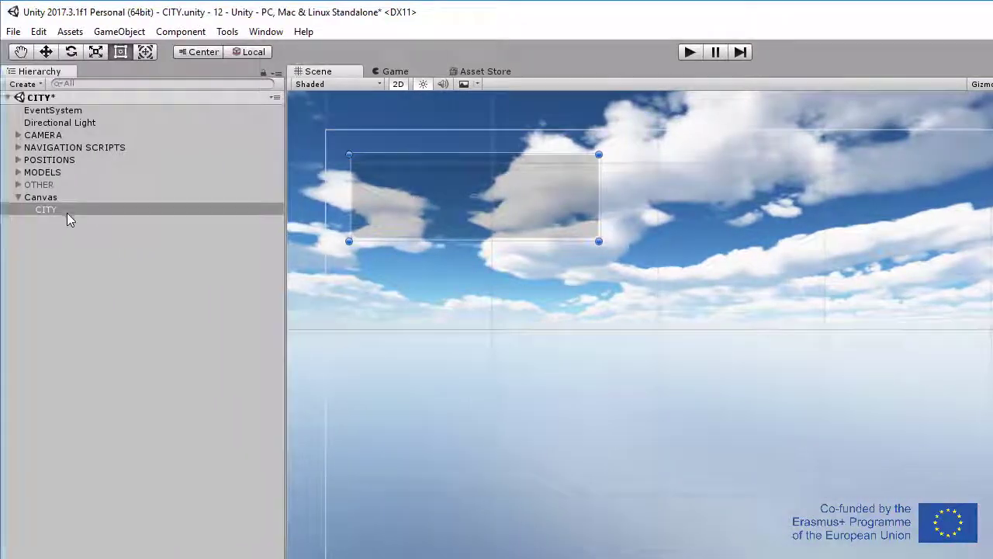
# Duplicate the CITY panel and rename the copy as YEAR.
pyautogui.rightClick(66, 212)
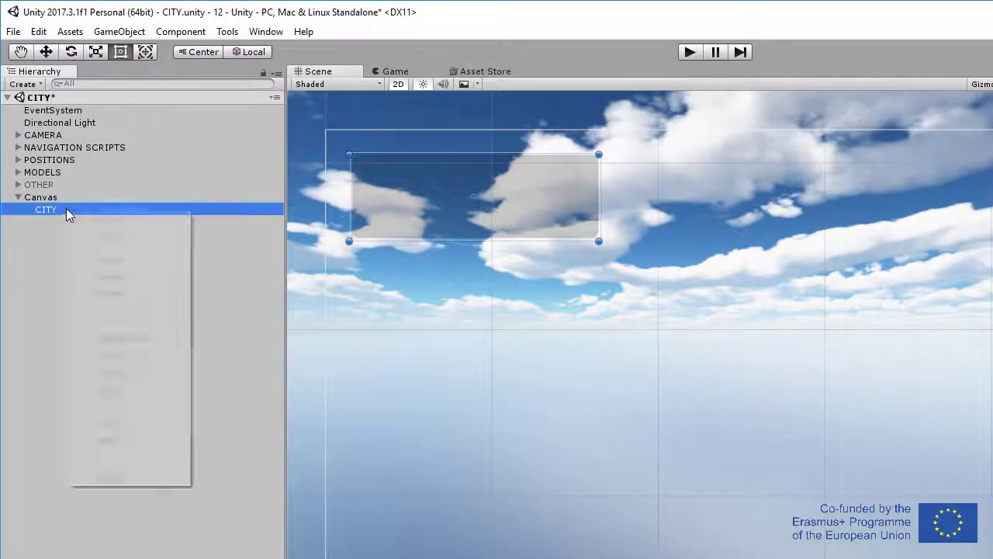
pyautogui.click(141, 273)
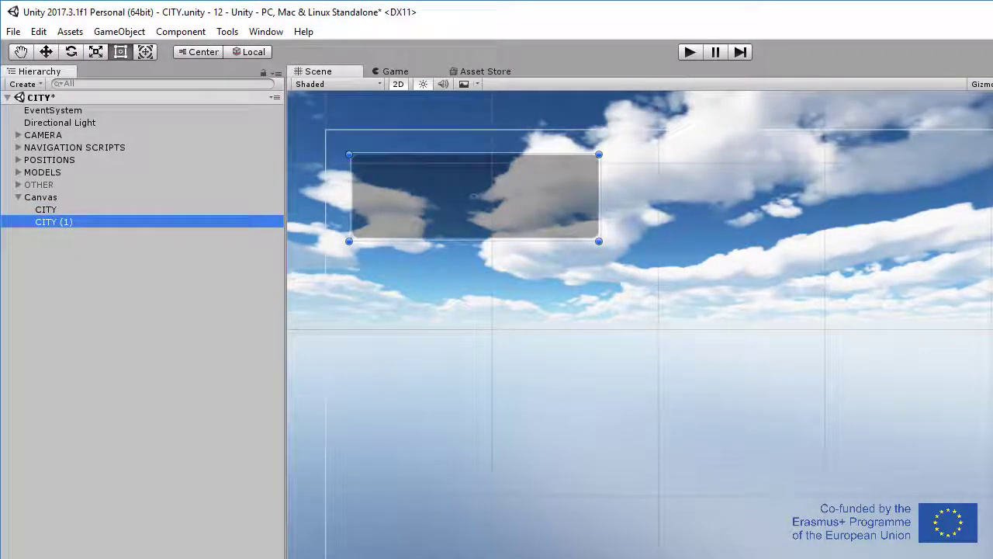
pyautogui.click(892, 87)
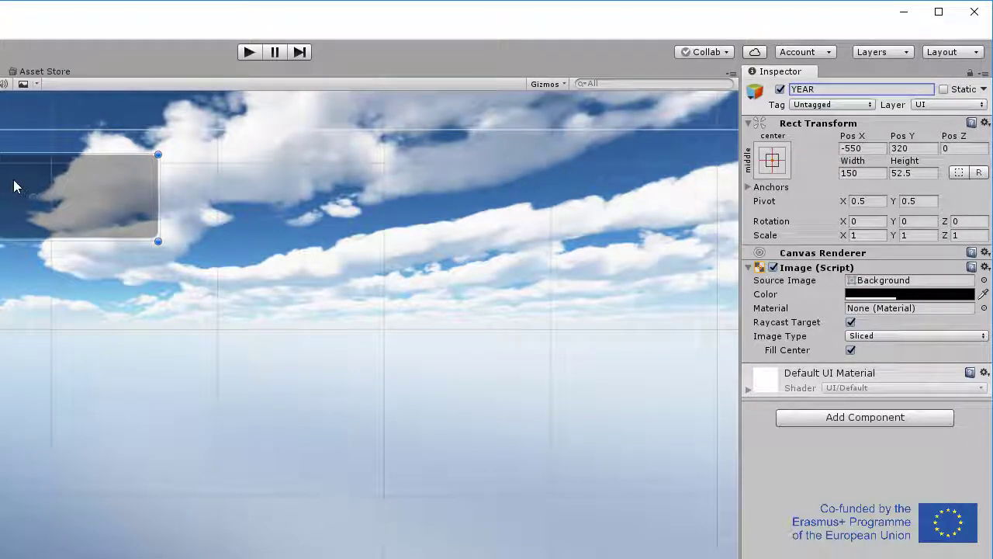
# Move the YEAR panel directly below the CITY panel and set its Pos Y to 263.
pyautogui.moveTo(15, 183); pyautogui.dragTo(2, 287)
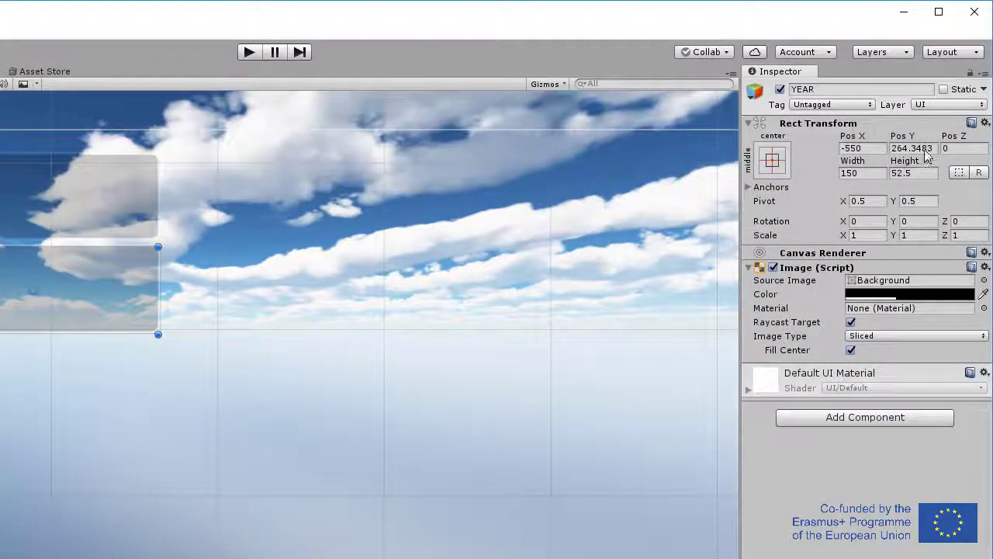
pyautogui.click(931, 151)
pyautogui.write('263')
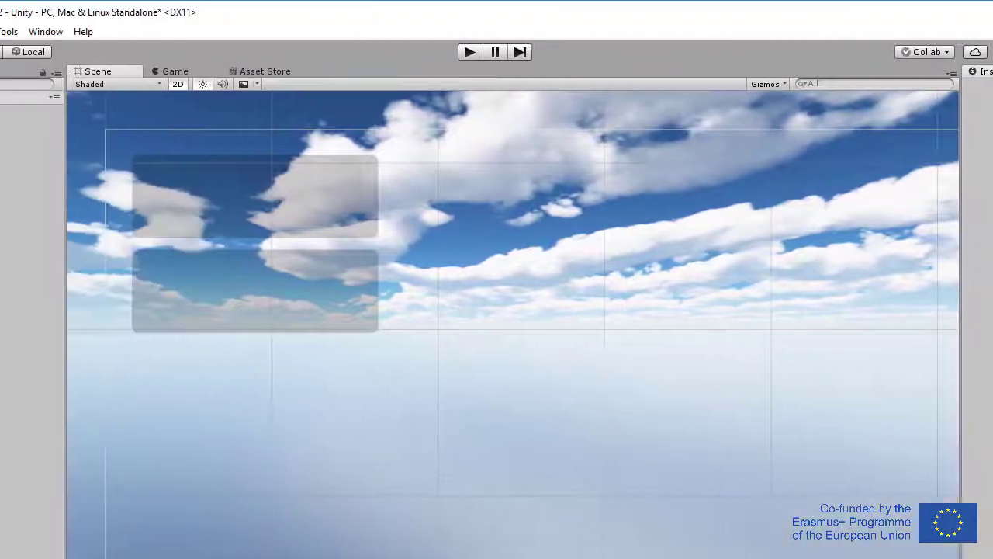
# Duplicate the YEAR panel and move the copy below it, to a Pos Y of about 201.
pyautogui.click(60, 223)
pyautogui.rightClick(60, 225)
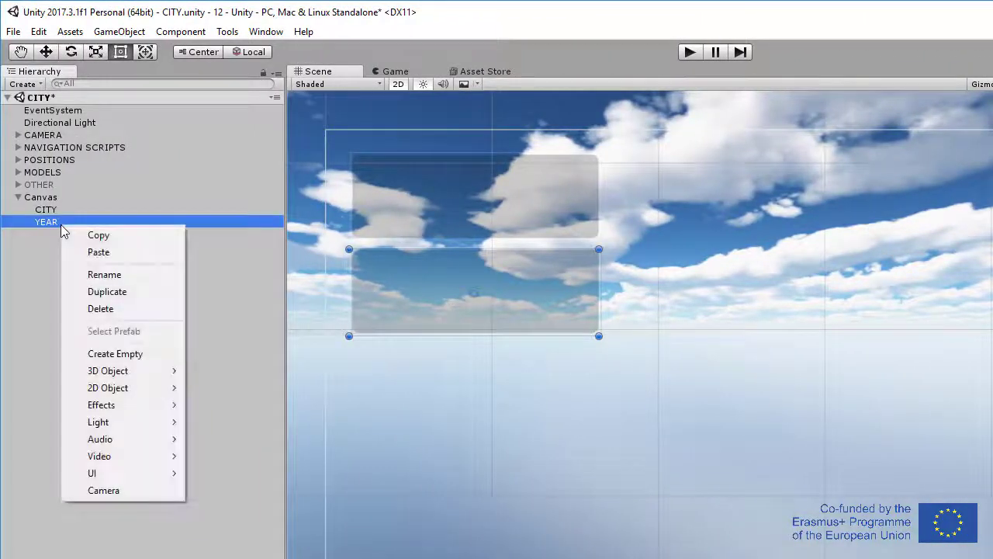
pyautogui.click(106, 291)
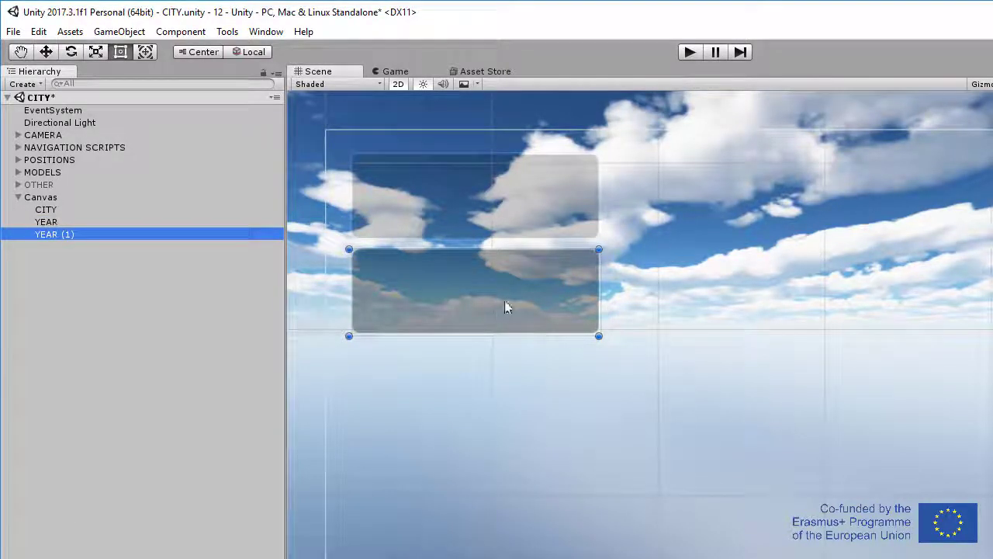
pyautogui.moveTo(514, 292); pyautogui.dragTo(512, 397)
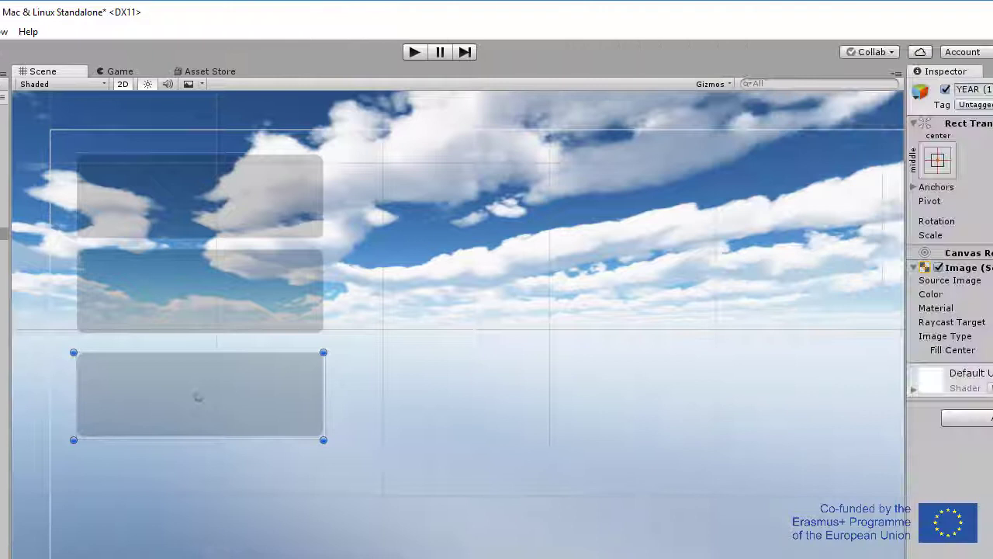
# Set the duplicated YEAR panel's width to 300 and height to 70.
pyautogui.click(866, 171)
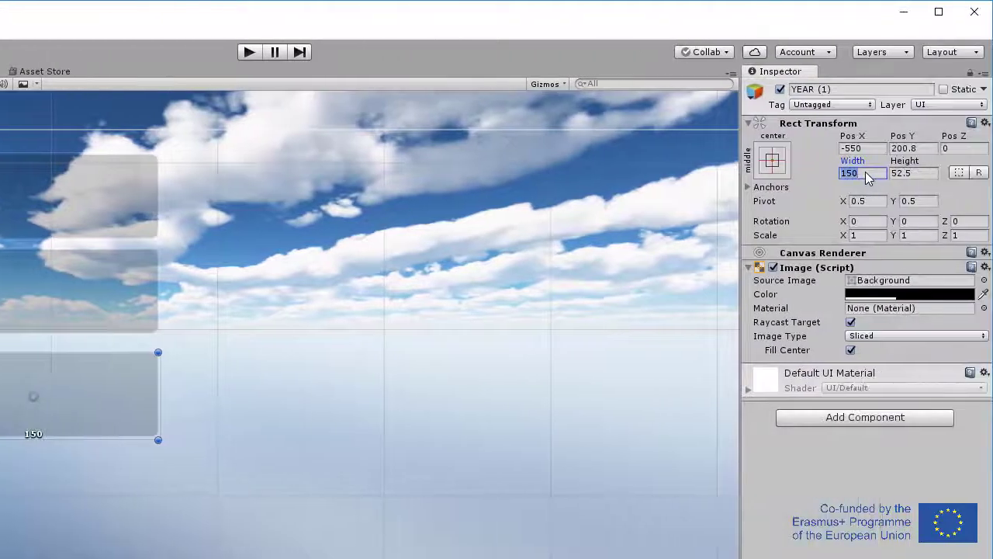
pyautogui.write('300')
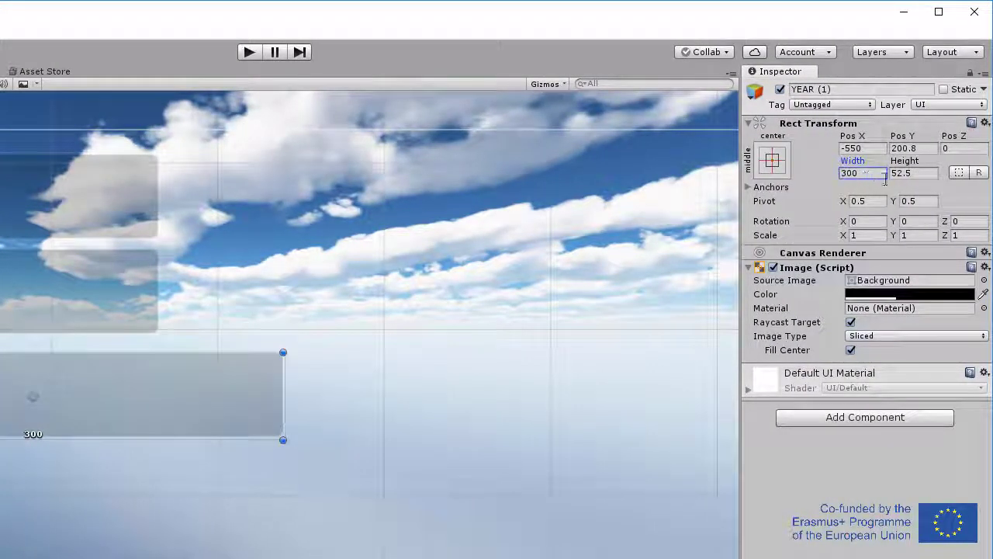
pyautogui.click(920, 177)
pyautogui.write('70')
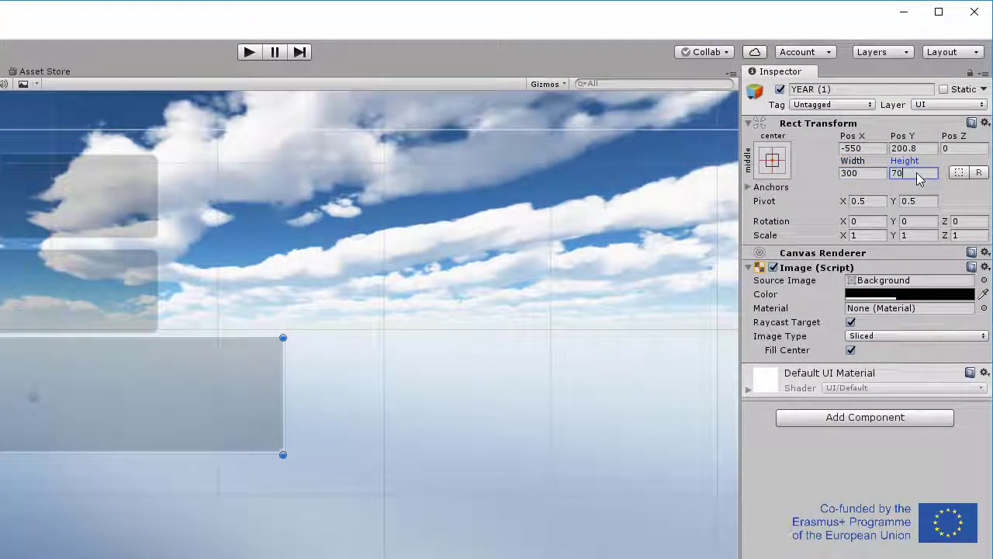
# Move the 300 by 70 panel to the bottom center of the Canvas, with Pos X 0 and Pos Y -305.
pyautogui.scroll(-5, 163, 253)
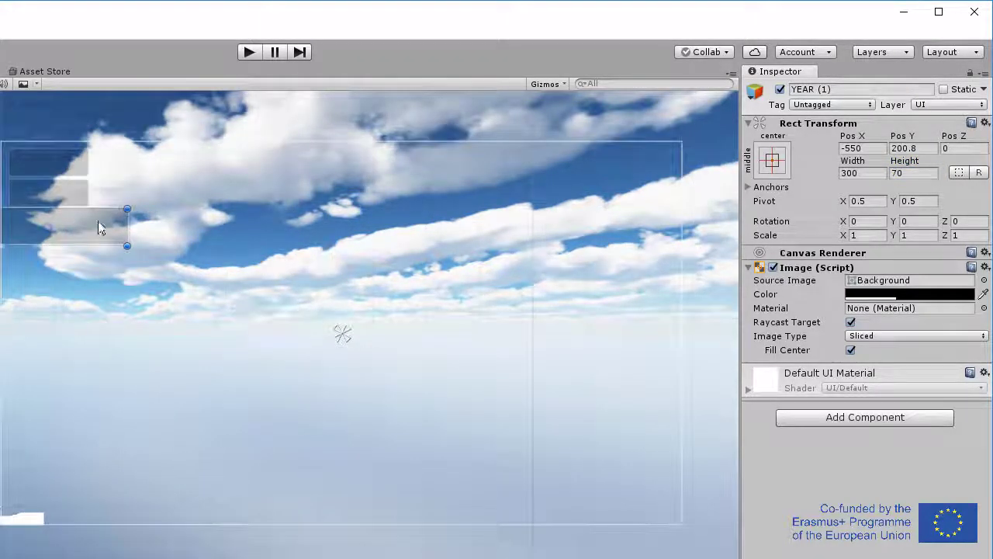
pyautogui.moveTo(171, 314); pyautogui.dragTo(178, 321)
pyautogui.moveTo(230, 359); pyautogui.dragTo(383, 498)
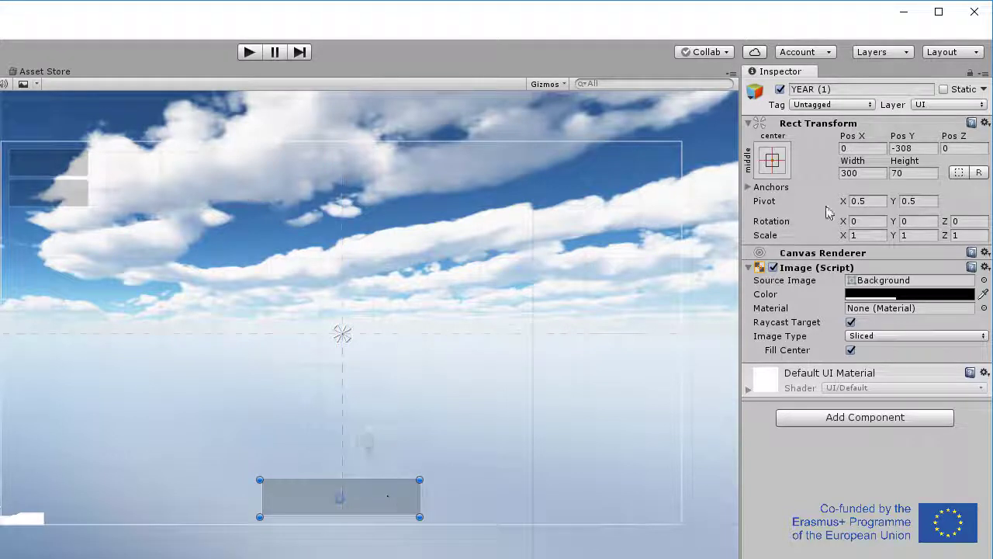
pyautogui.click(929, 149)
pyautogui.write('-30')
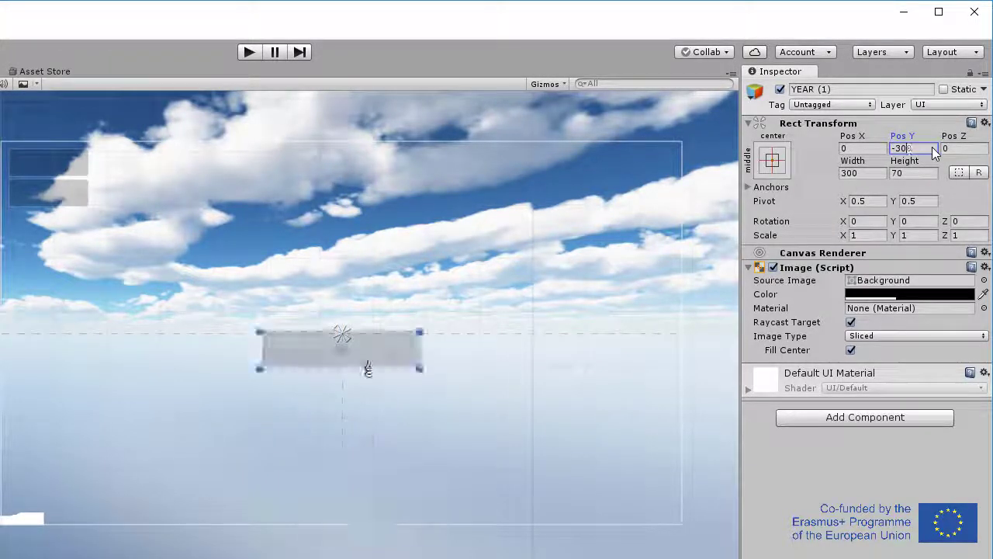
pyautogui.write('5')
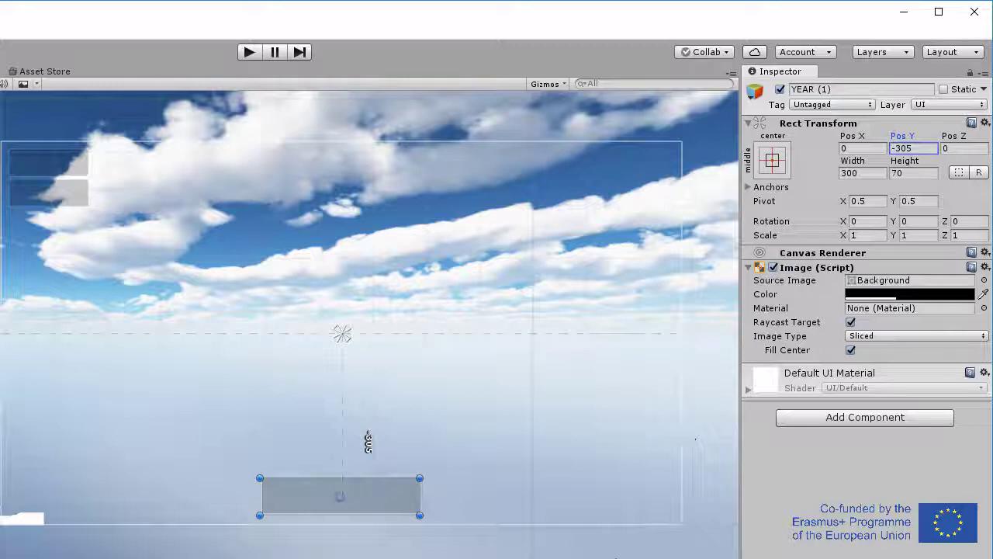
# Rename the bottom-center panel as LOCATION.
pyautogui.click(469, 421)
pyautogui.scroll(1, 469, 422)
pyautogui.scroll(1, 461, 426)
pyautogui.moveTo(411, 415); pyautogui.dragTo(393, 429, button='middle')
pyautogui.click(302, 520)
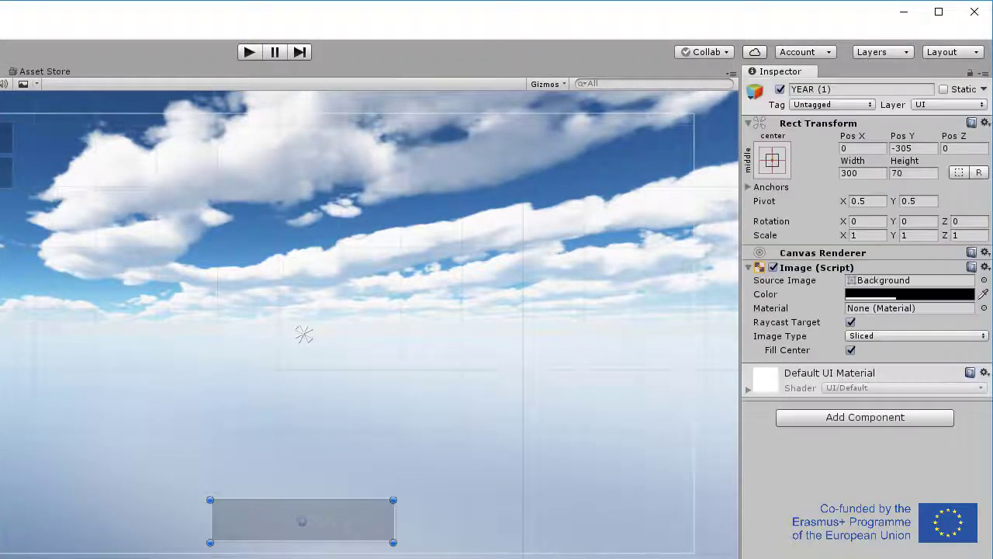
pyautogui.click(883, 91)
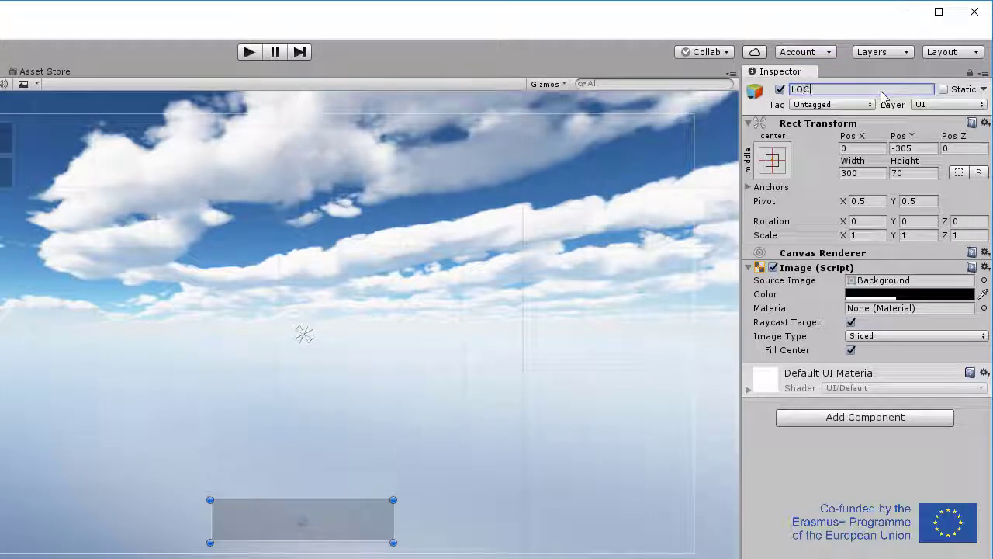
pyautogui.write('LOCATION')
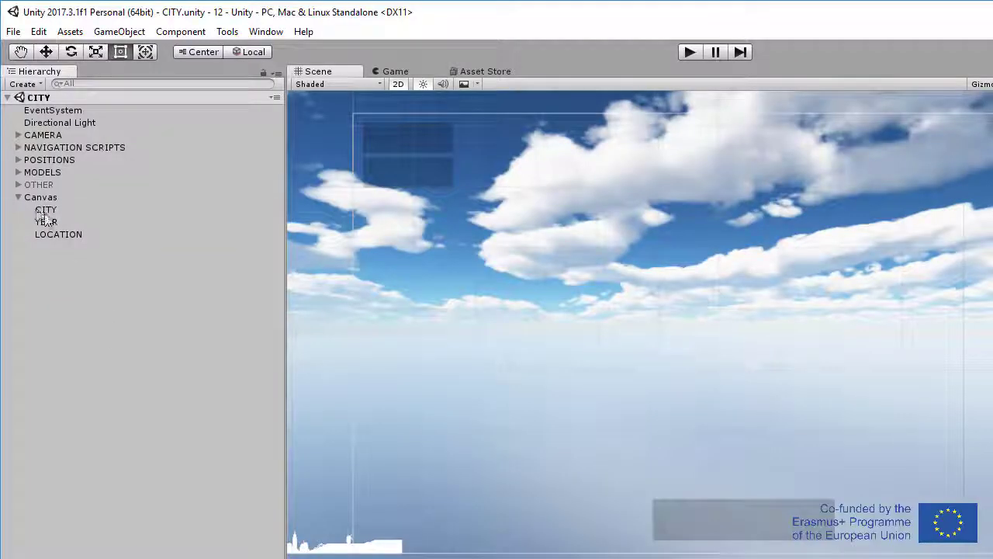
# Add a UI Text as a child of the CITY panel and set its text to CITY.
pyautogui.rightClick(42, 214)
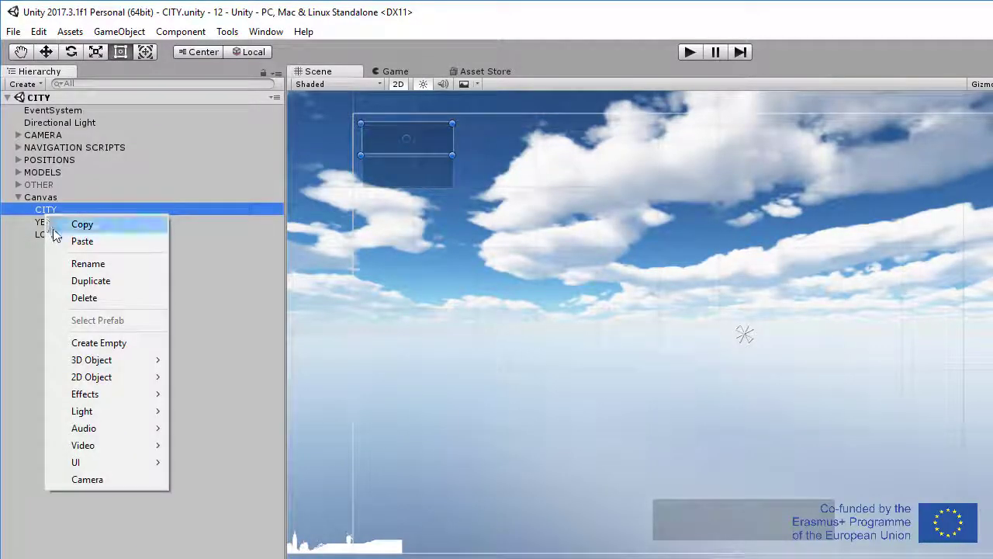
pyautogui.moveTo(155, 462)
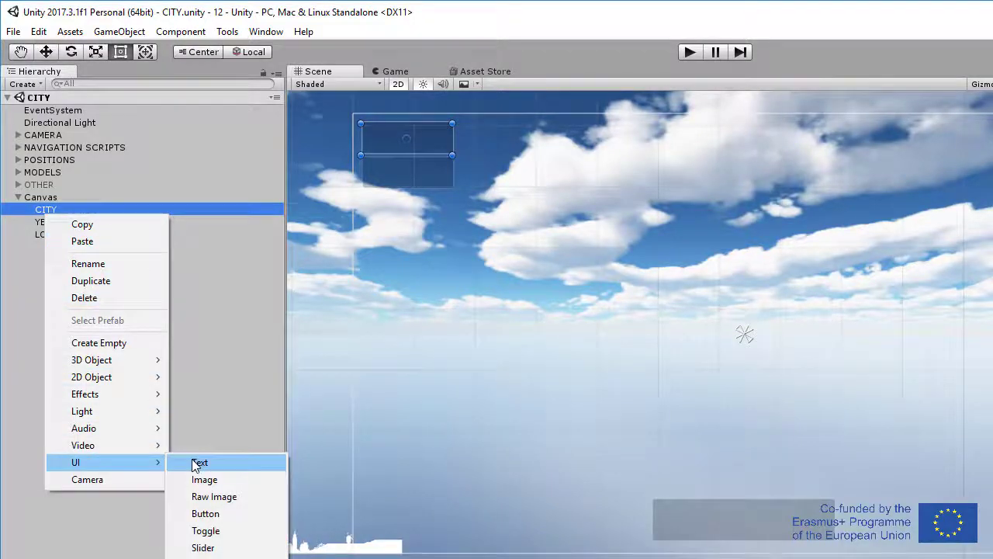
pyautogui.click(200, 461)
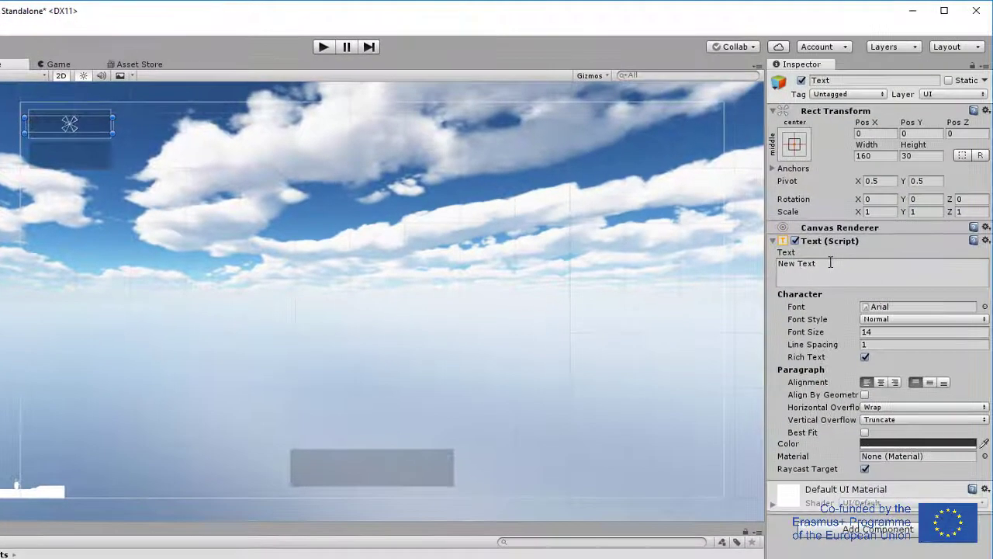
pyautogui.click(829, 265)
pyautogui.write('Ci')
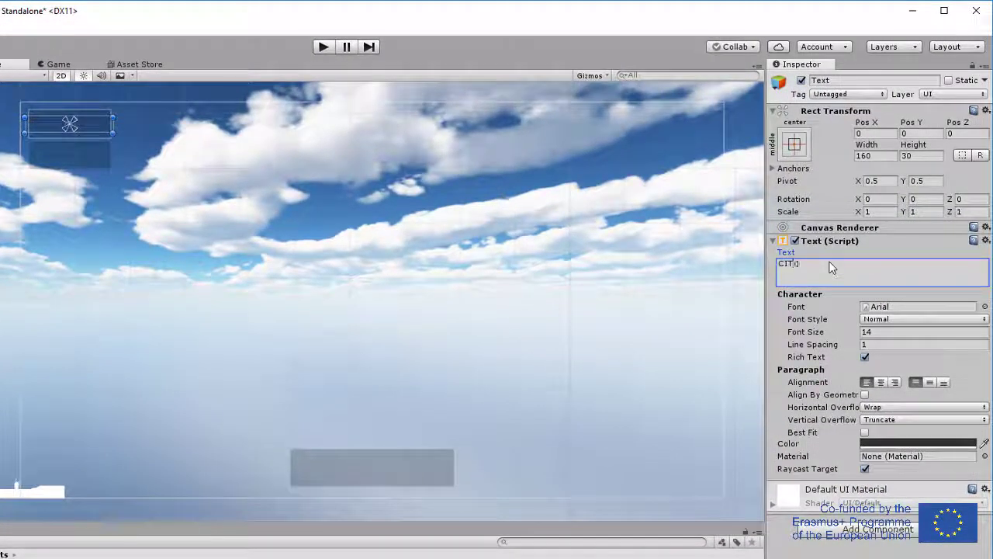
# Enable Align By Geometry for the CITY text and align it to the horizontal center and vertical middle.
pyautogui.click(865, 395)
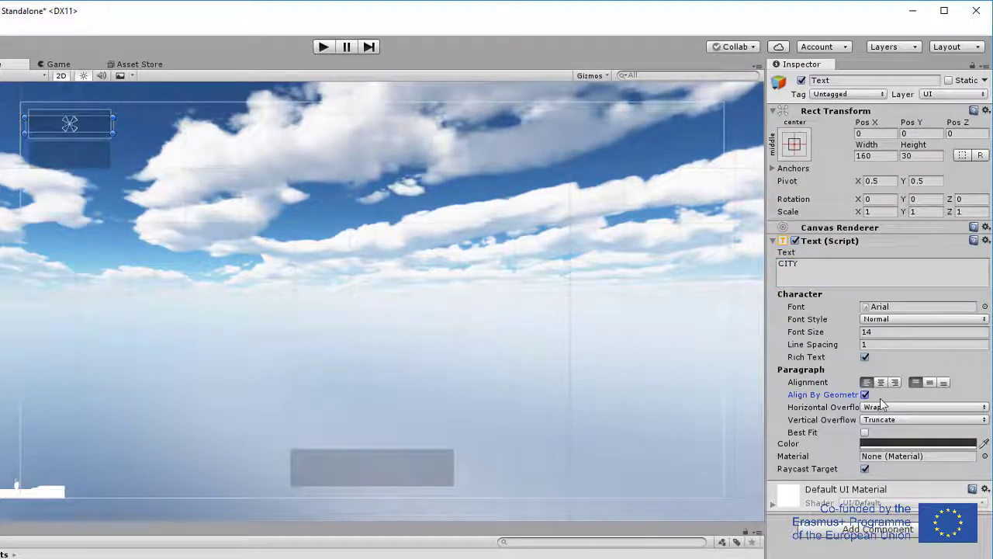
pyautogui.click(881, 382)
pyautogui.click(929, 382)
# Change the CITY text's color to white (FFFFFFFF).
pyautogui.click(944, 445)
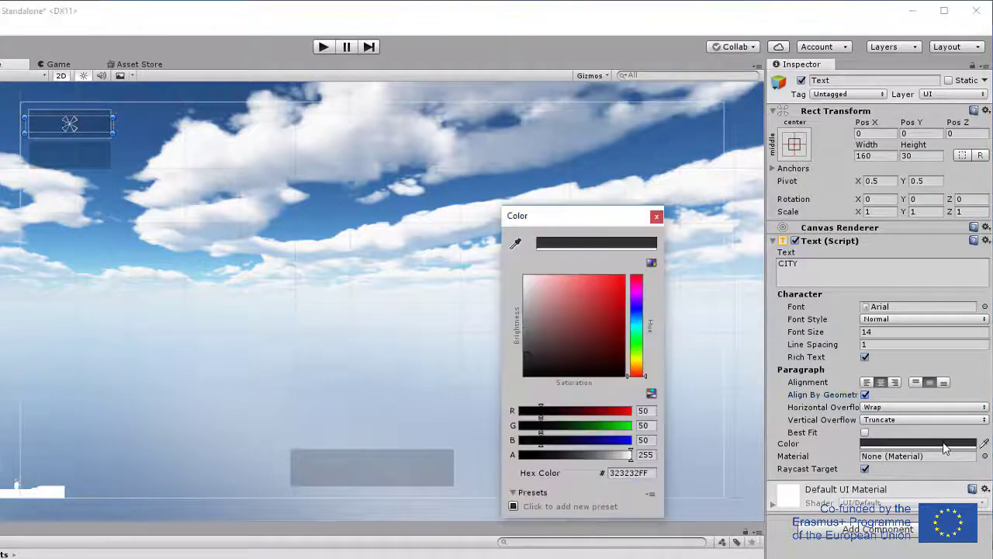
pyautogui.moveTo(527, 349); pyautogui.dragTo(527, 278)
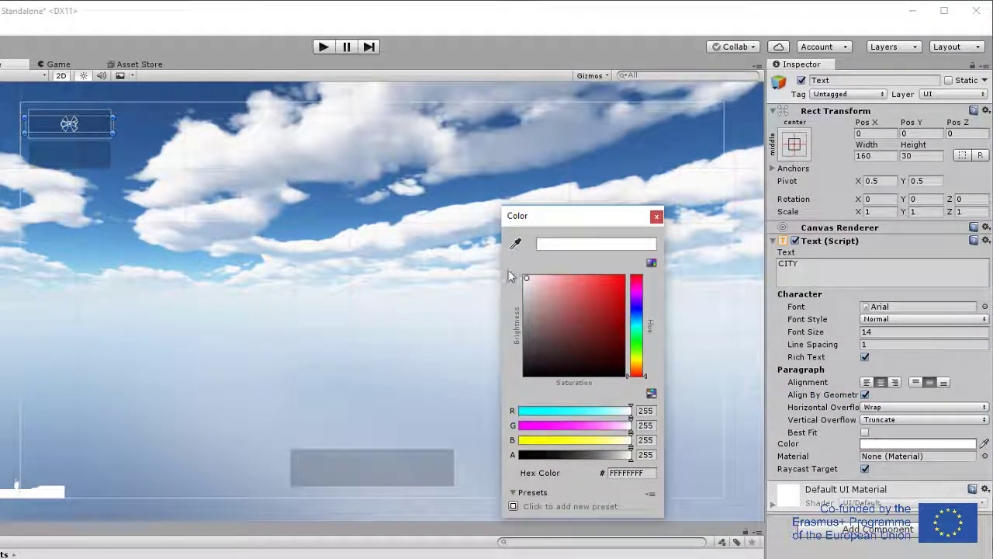
pyautogui.click(656, 218)
pyautogui.scroll(2, 68, 120)
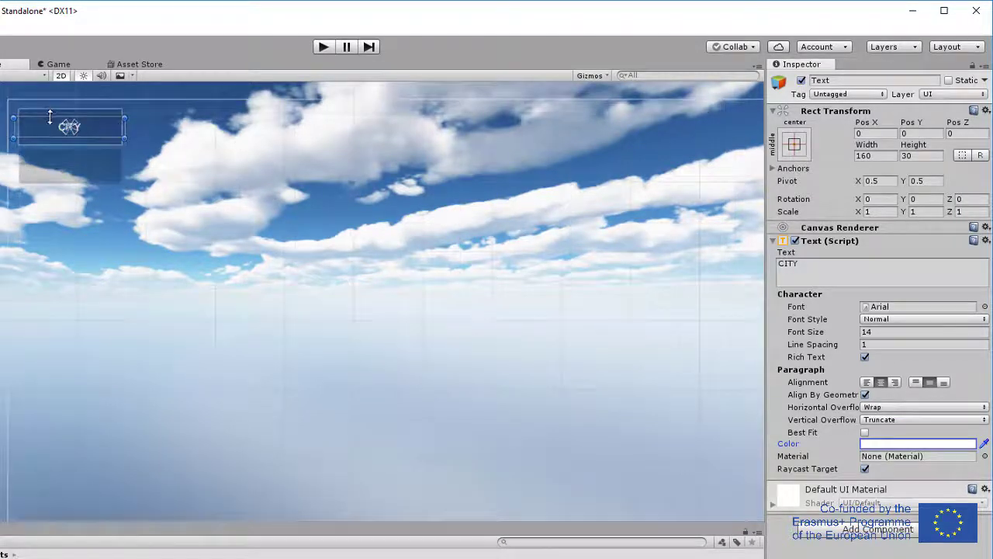
pyautogui.scroll(5, 67, 131)
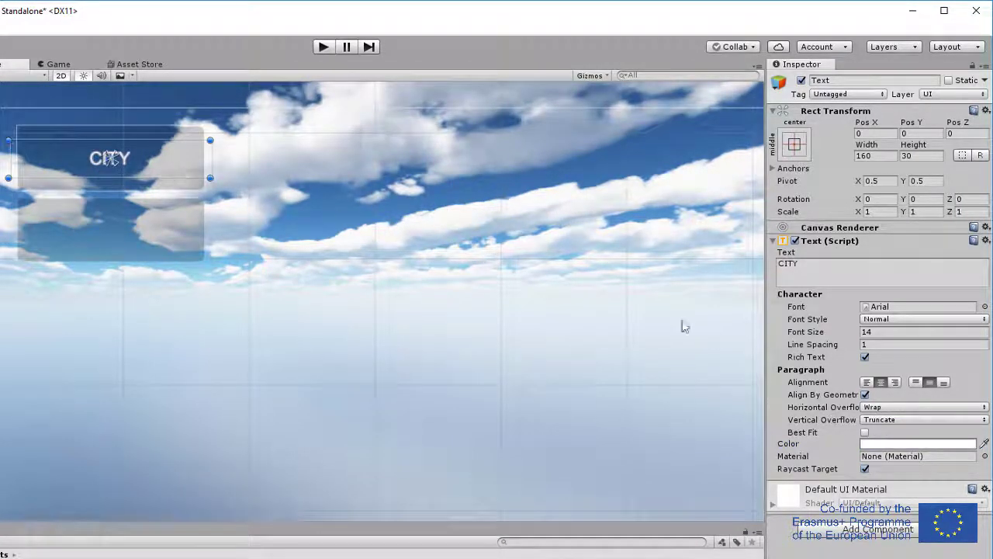
# Set the CITY text's font size to 25.
pyautogui.click(892, 331)
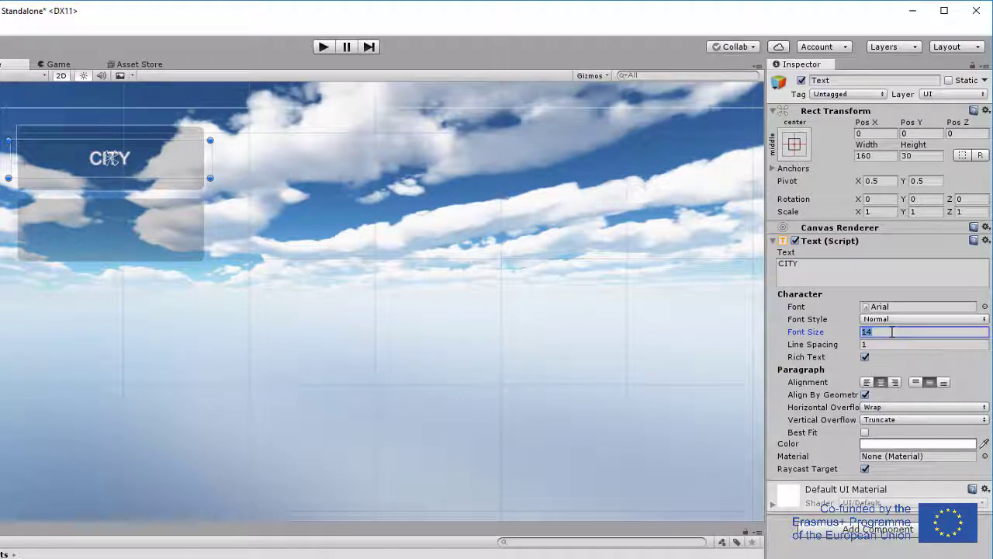
pyautogui.write('20')
pyautogui.press('BackSpace')
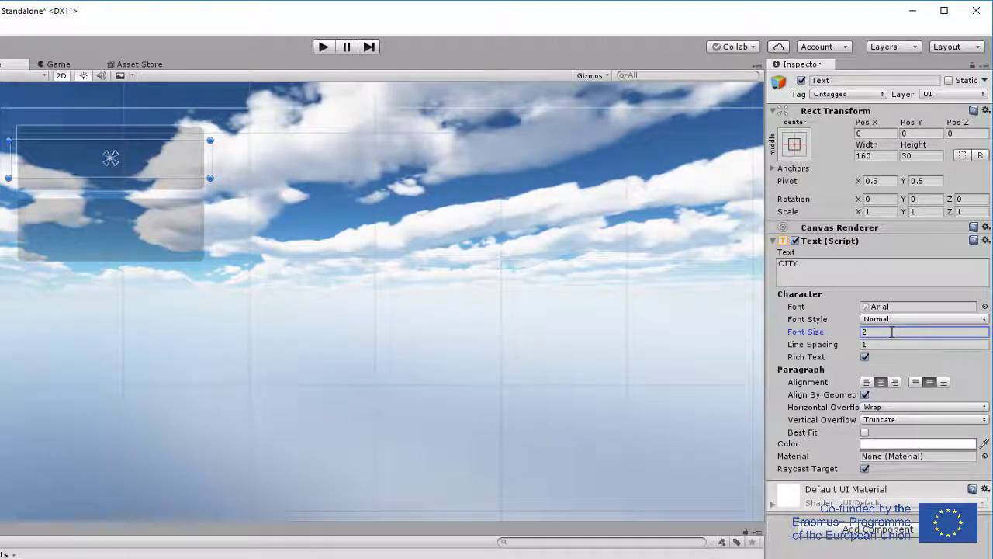
pyautogui.write('5')
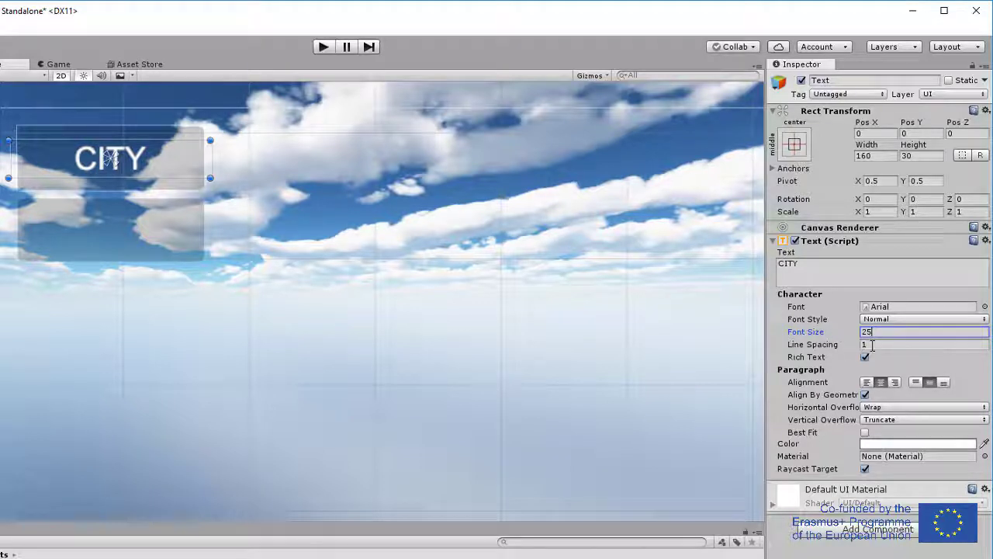
# Enable Best Fit for the CITY text and narrow its box from both sides to a width of about 134.
pyautogui.click(865, 432)
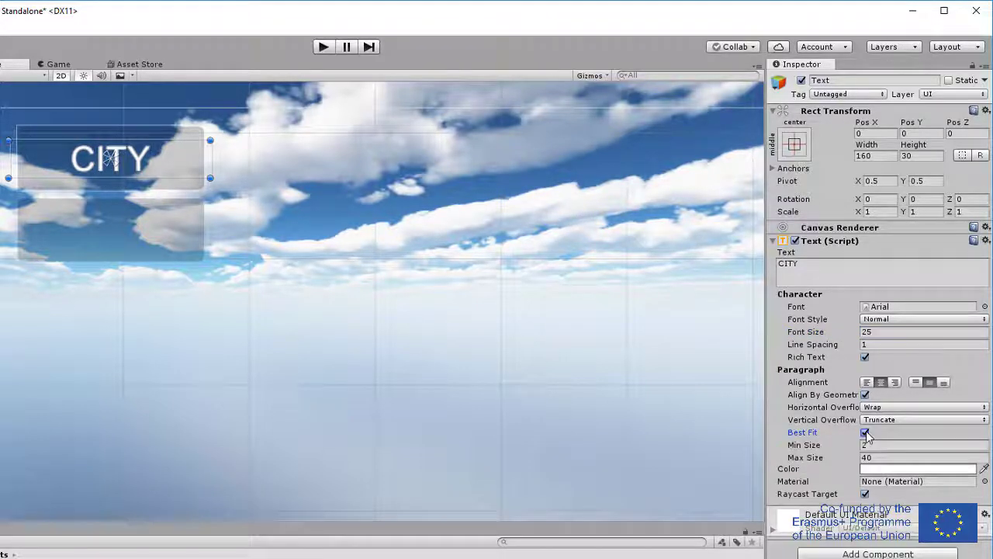
pyautogui.moveTo(211, 163); pyautogui.dragTo(195, 163)
pyautogui.moveTo(16, 159); pyautogui.dragTo(24, 159)
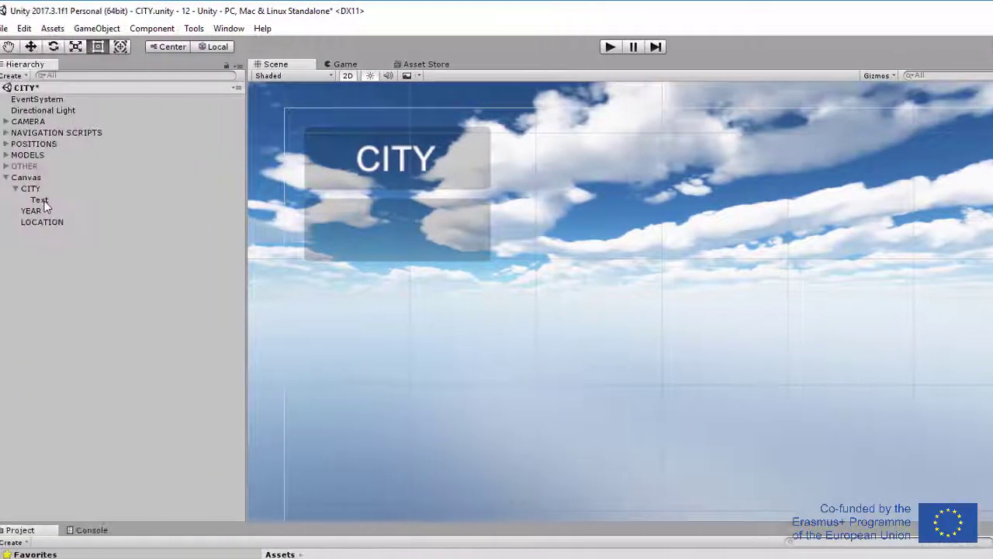
# Duplicate the CITY text, make the copy a child of the YEAR panel and center it on that panel.
pyautogui.click(50, 200)
pyautogui.rightClick(55, 204)
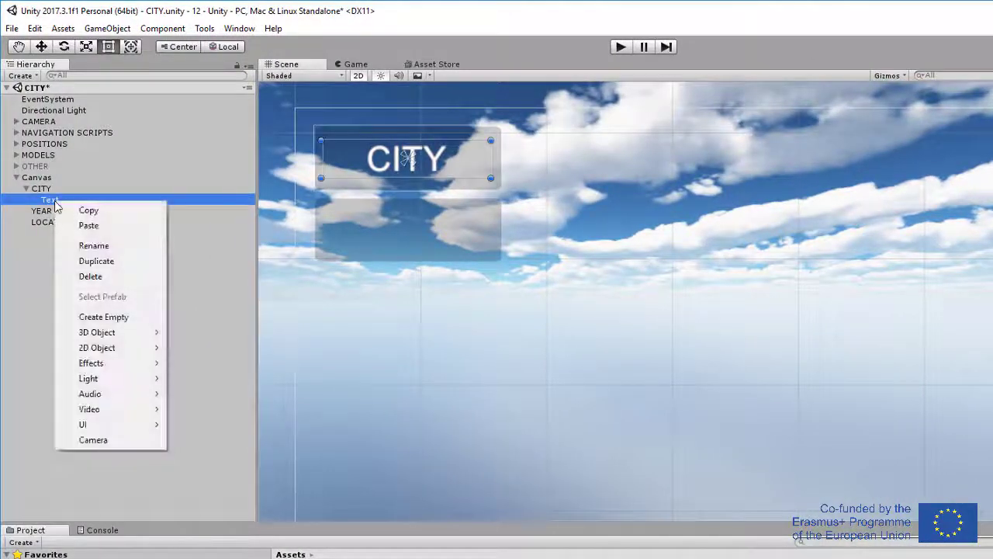
pyautogui.click(78, 265)
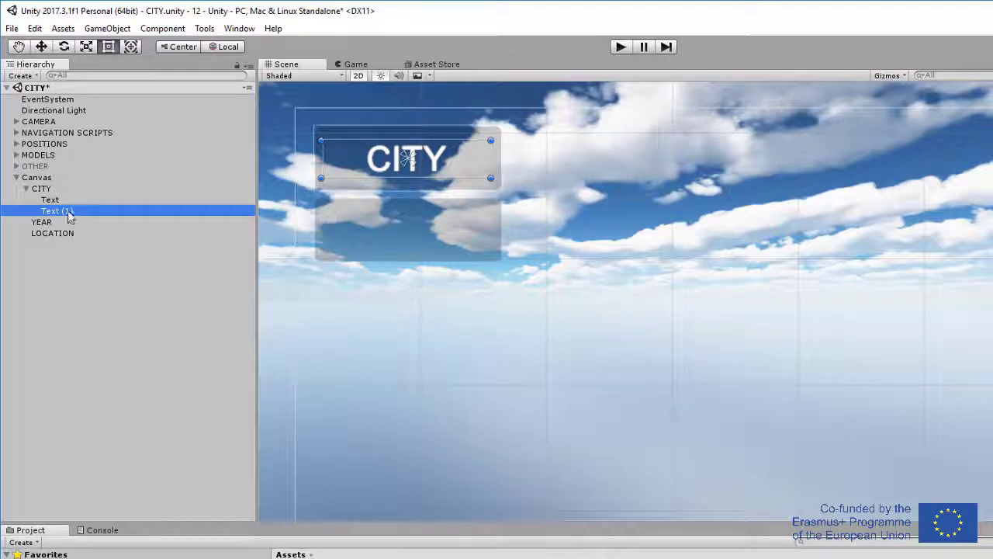
pyautogui.moveTo(66, 215); pyautogui.dragTo(69, 224)
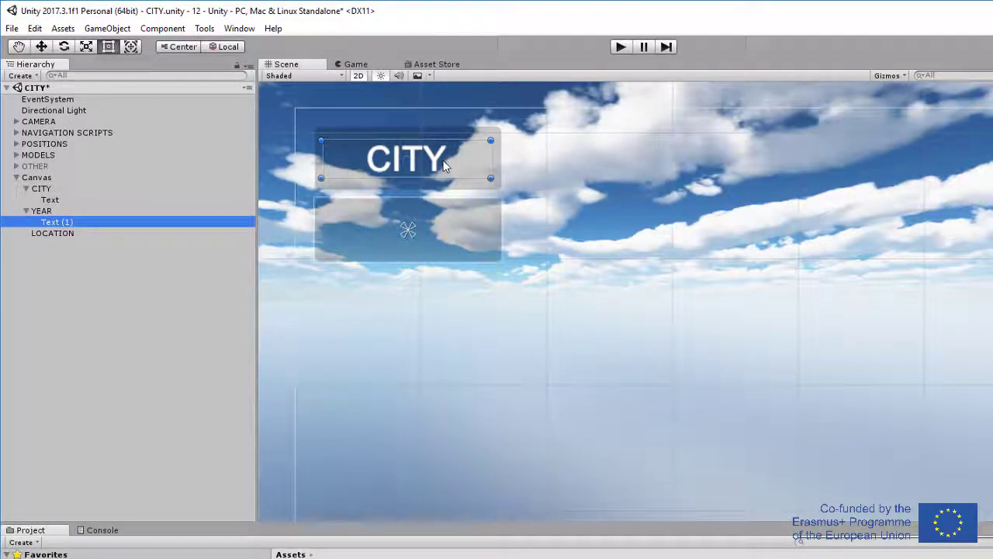
pyautogui.moveTo(445, 164); pyautogui.dragTo(432, 237)
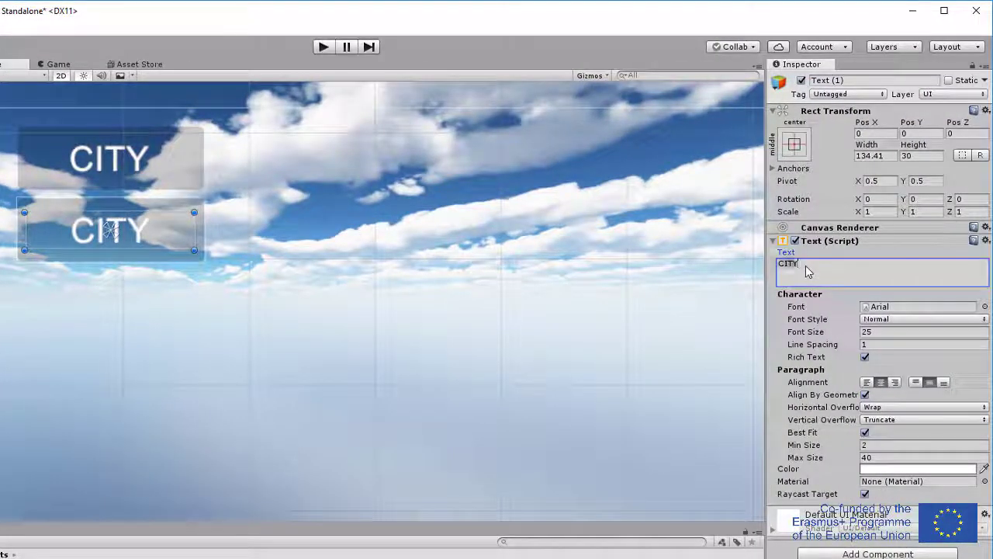
# Set the YEAR panel's text to 1350 and rename its object as Text 1350.
pyautogui.doubleClick(807, 264)
pyautogui.write('1350')
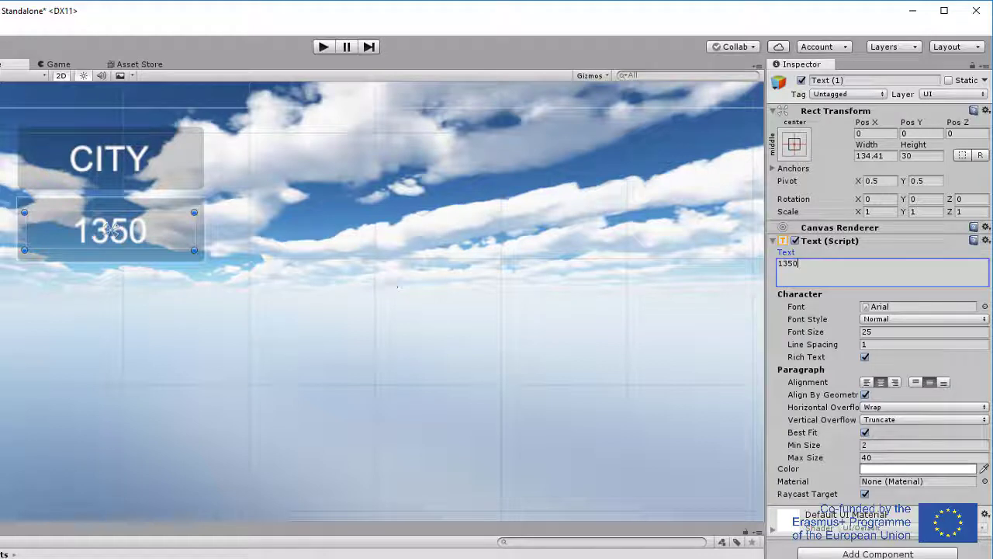
pyautogui.click(474, 295)
pyautogui.click(111, 231)
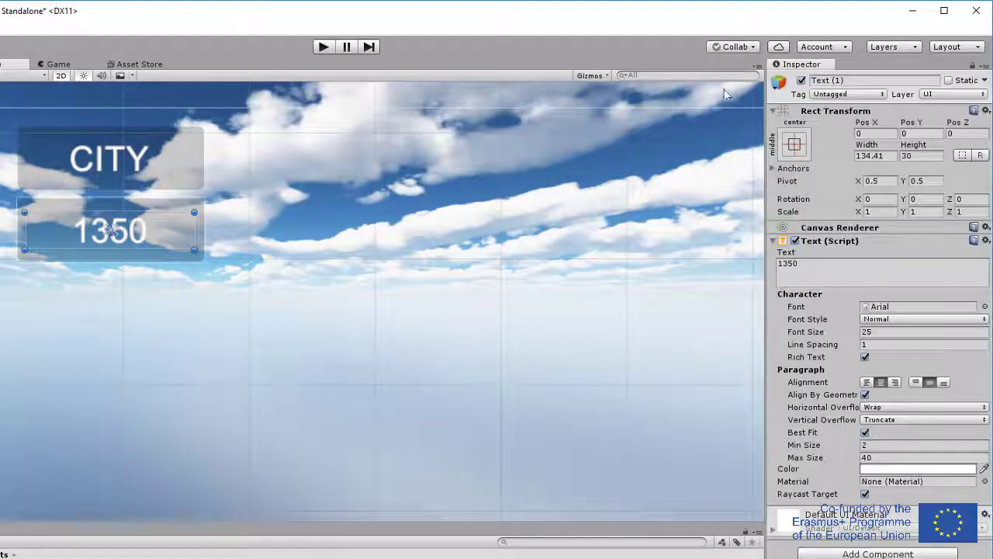
pyautogui.click(838, 81)
pyautogui.doubleClick(837, 81)
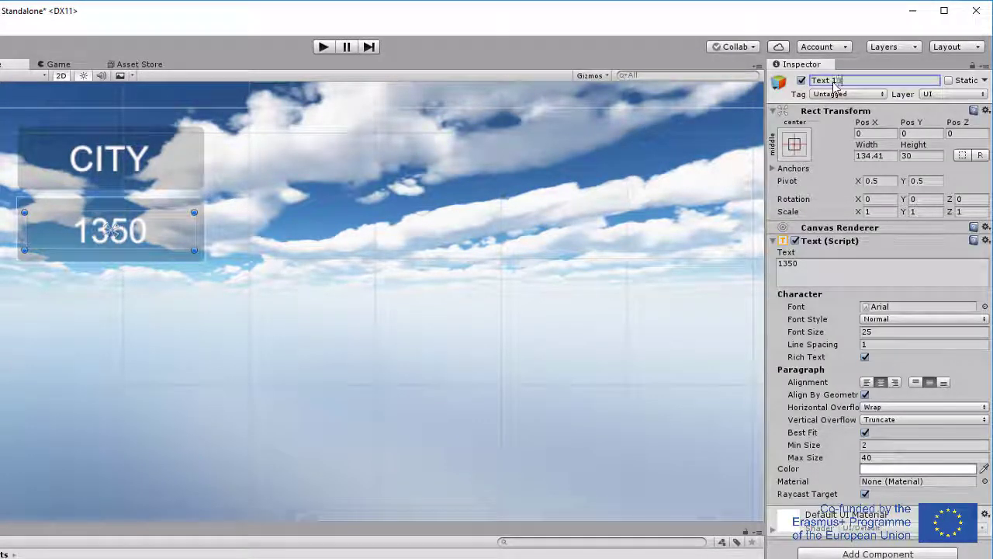
pyautogui.write('1350')
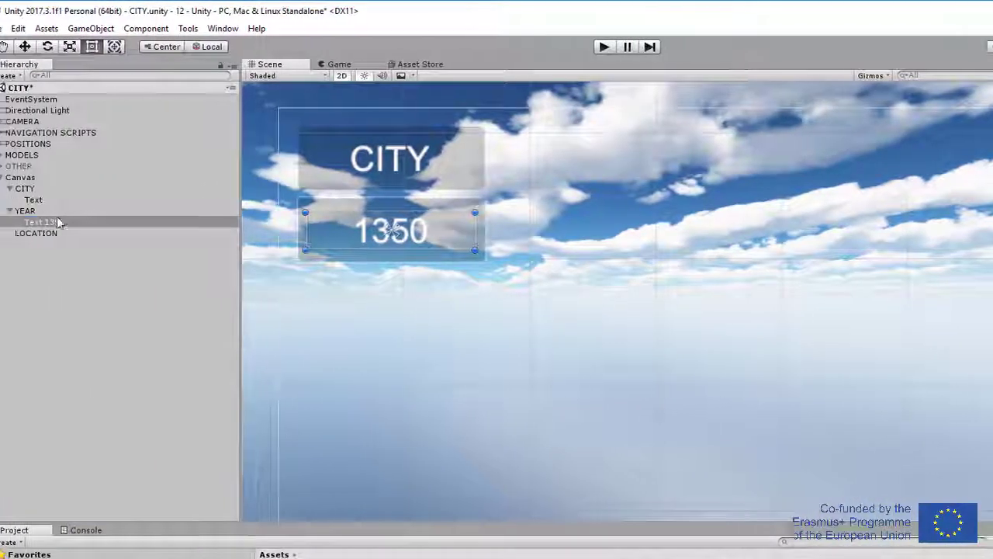
# Duplicate Text 1350 within the YEAR panel and rename the copy as Text 1750.
pyautogui.rightClick(71, 223)
pyautogui.click(113, 282)
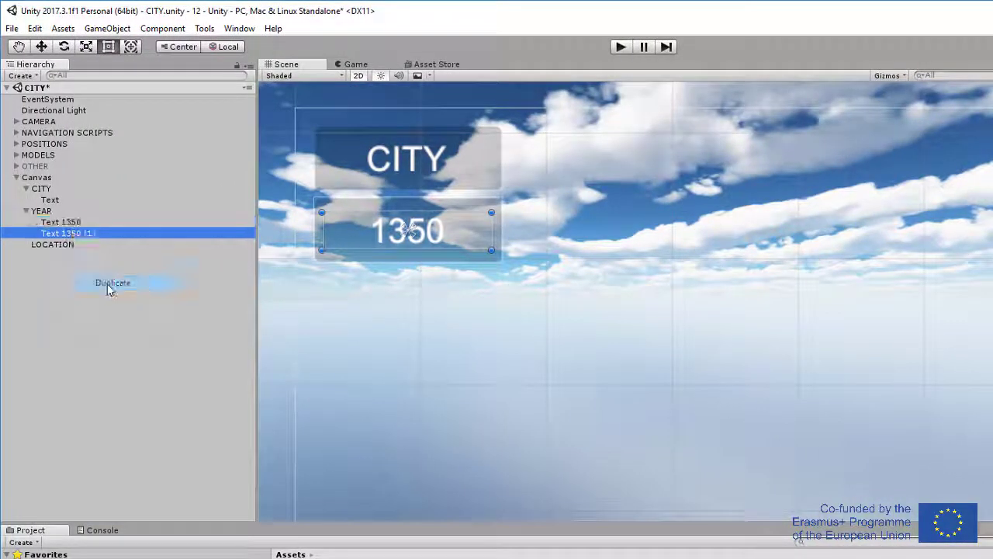
pyautogui.doubleClick(992, 81)
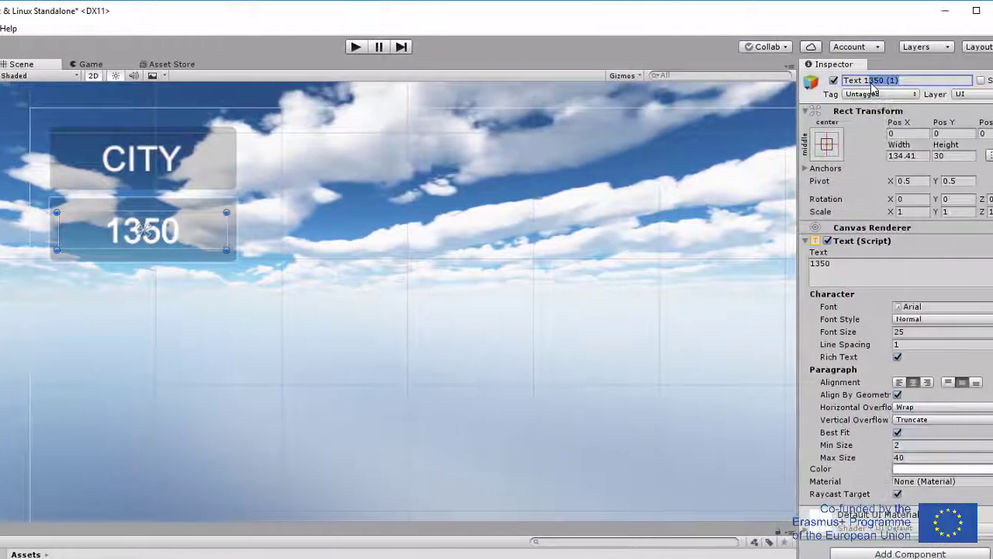
pyautogui.write('1750')
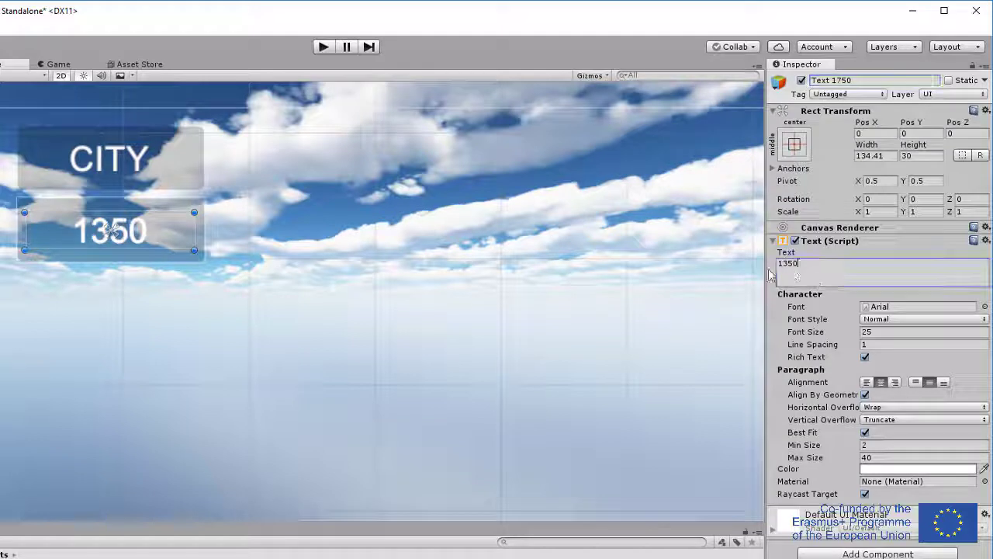
# Set the text content of Text 1750 to 1750 and deactivate the object.
pyautogui.click(822, 276)
pyautogui.write('1750')
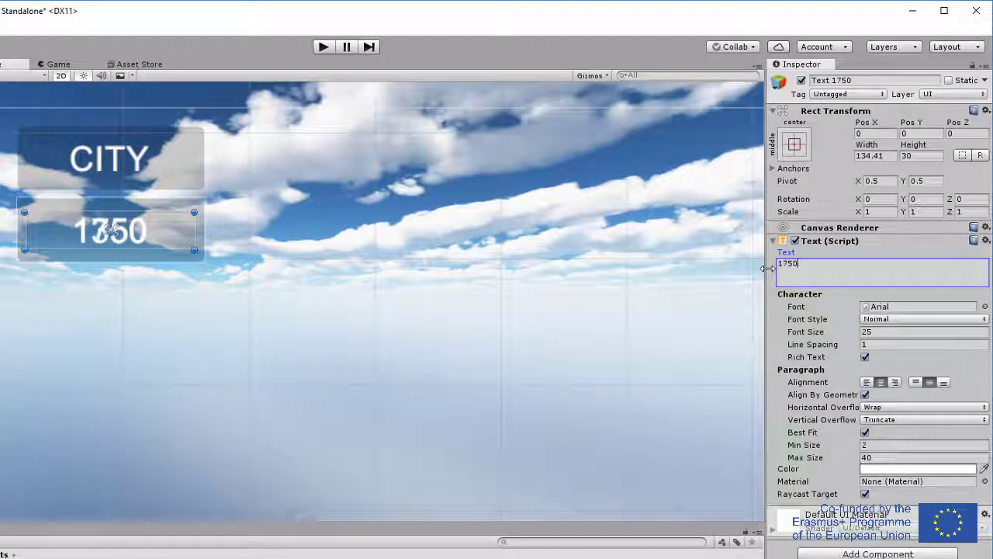
pyautogui.press('Return')
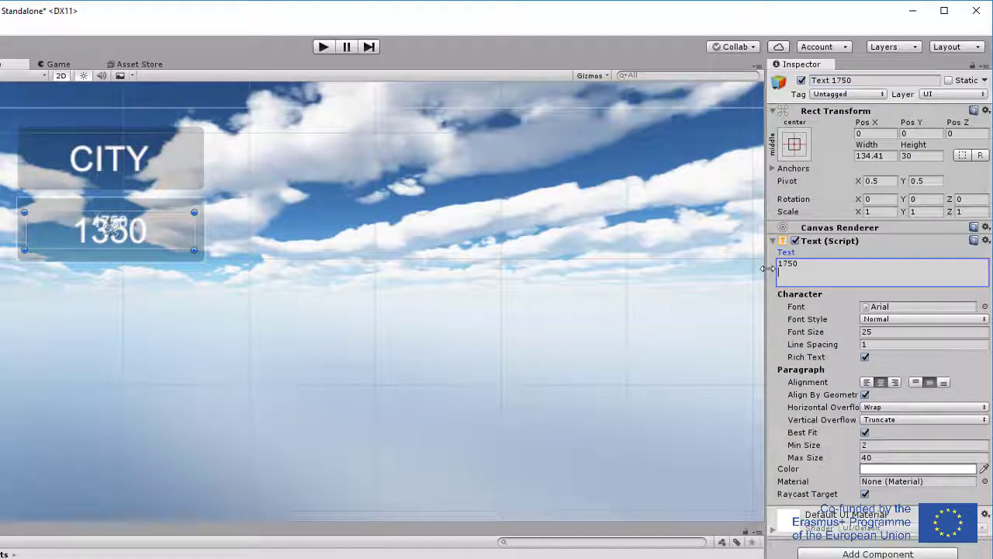
pyautogui.press('BackSpace')
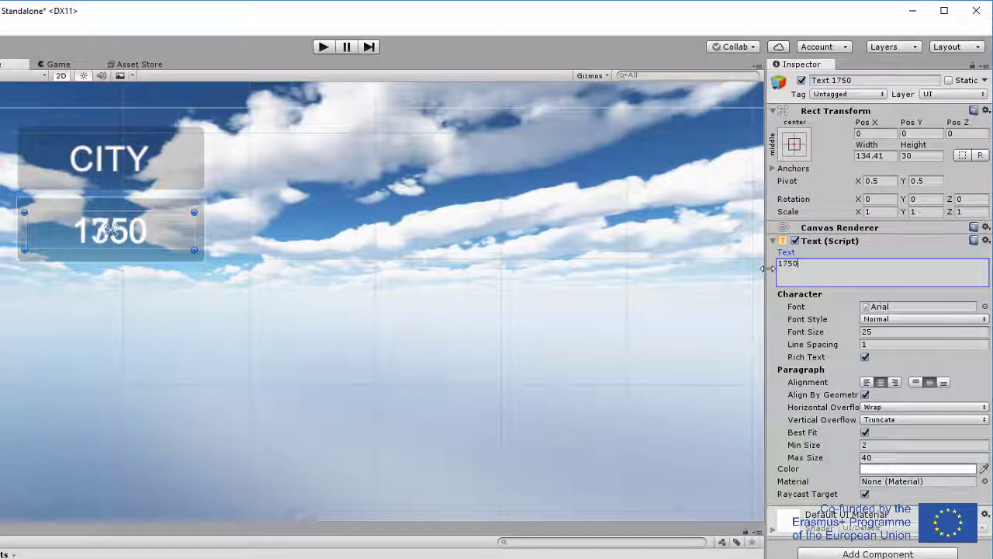
pyautogui.click(801, 81)
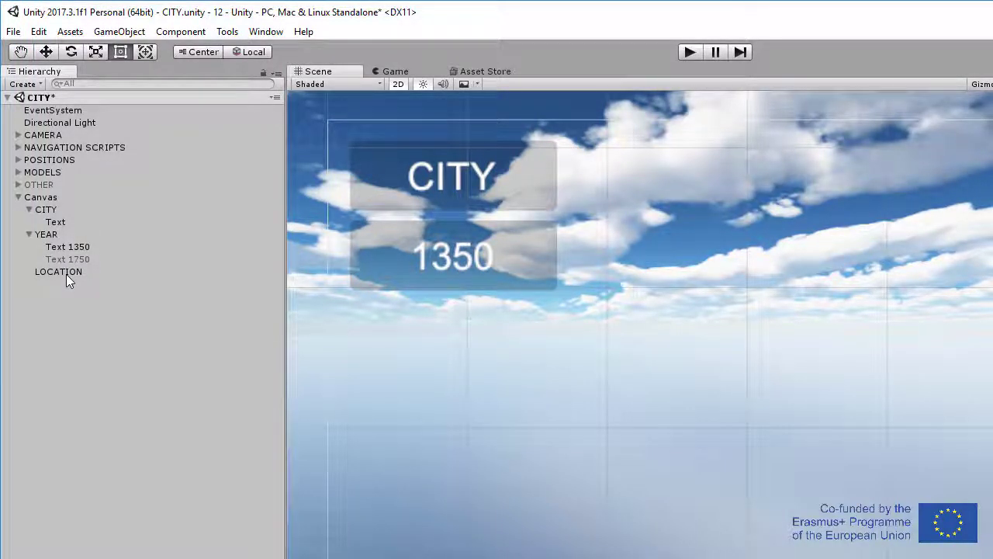
# Duplicate the CITY panel's text and make the copy a child of the LOCATION panel.
pyautogui.click(60, 222)
pyautogui.rightClick(60, 222)
pyautogui.click(106, 290)
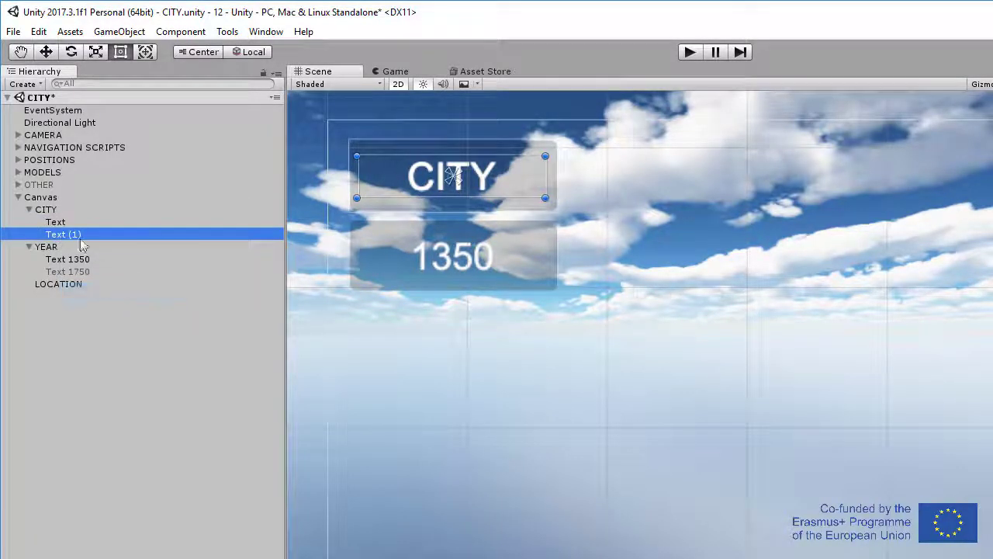
pyautogui.moveTo(80, 235); pyautogui.dragTo(78, 301)
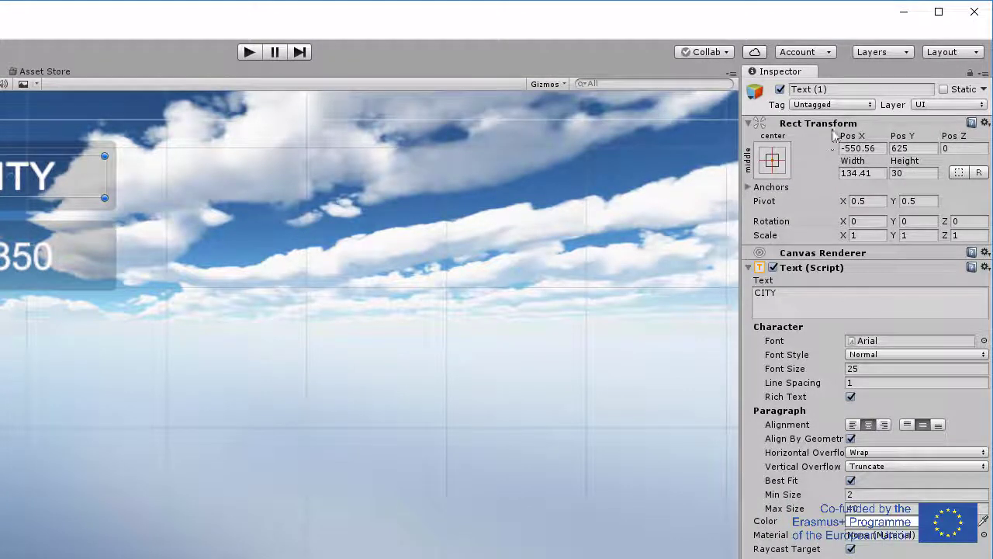
# Rename the text object under LOCATION as MAIN SQUARE.
pyautogui.click(838, 88)
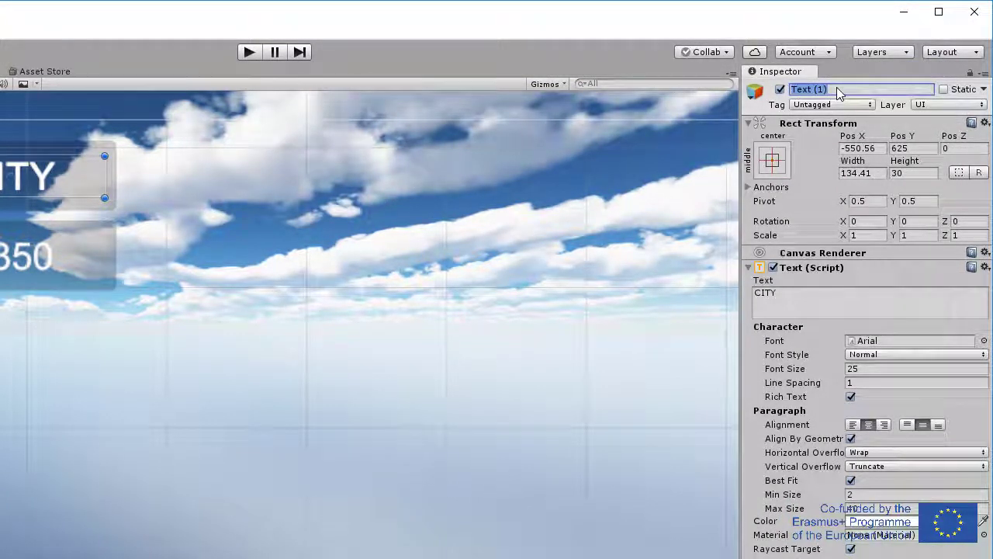
pyautogui.write('MAIN ')
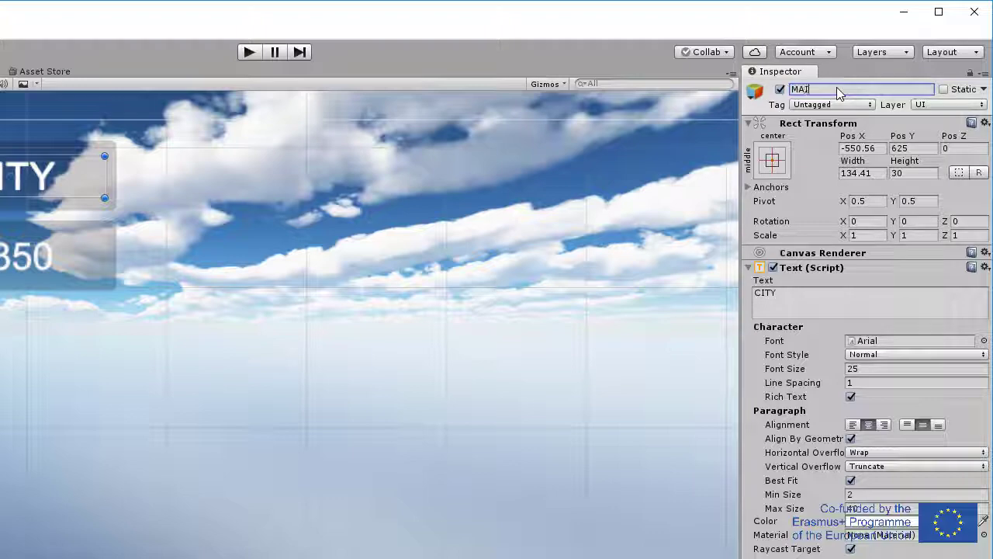
pyautogui.write('SQUARE')
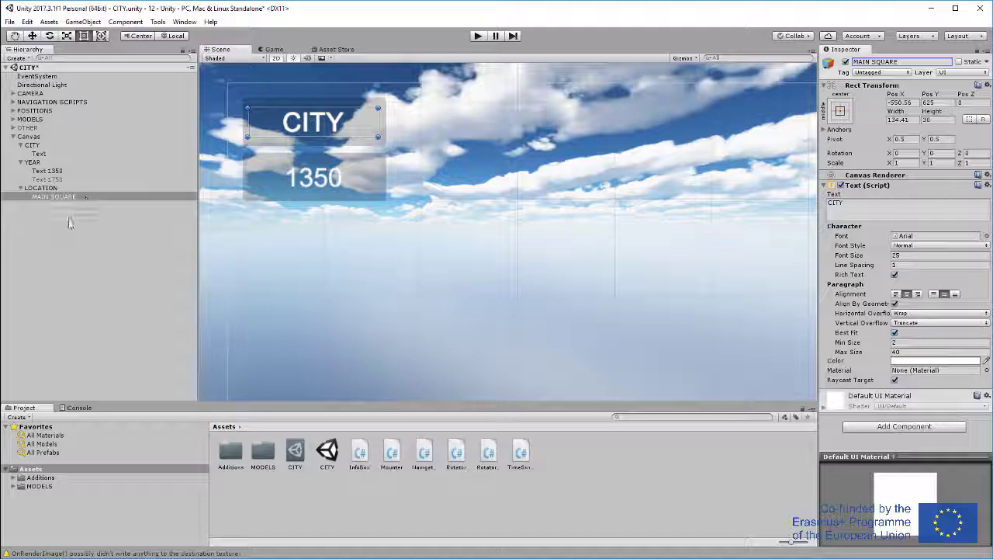
pyautogui.write('q')
# Center the MAIN SQUARE text on the LOCATION panel by setting its Pos X and Pos Y to 0.
pyautogui.scroll(-5, 289, 145)
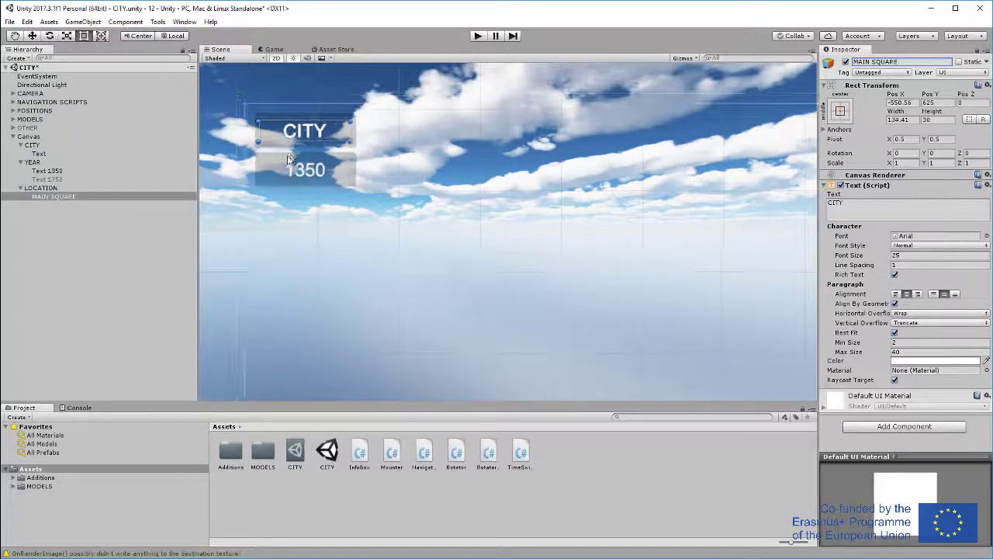
pyautogui.moveTo(328, 188); pyautogui.dragTo(297, 140)
pyautogui.press('t')
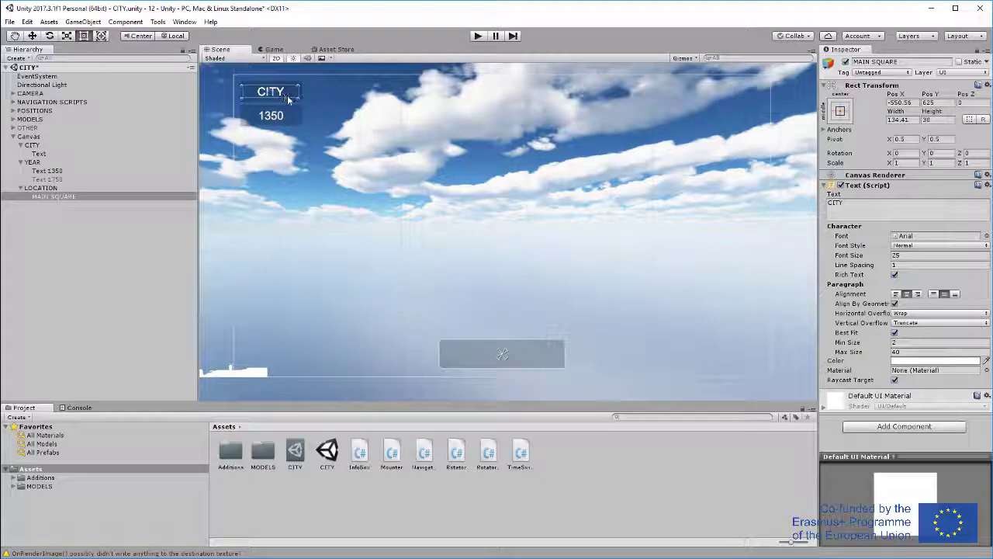
pyautogui.click(904, 102)
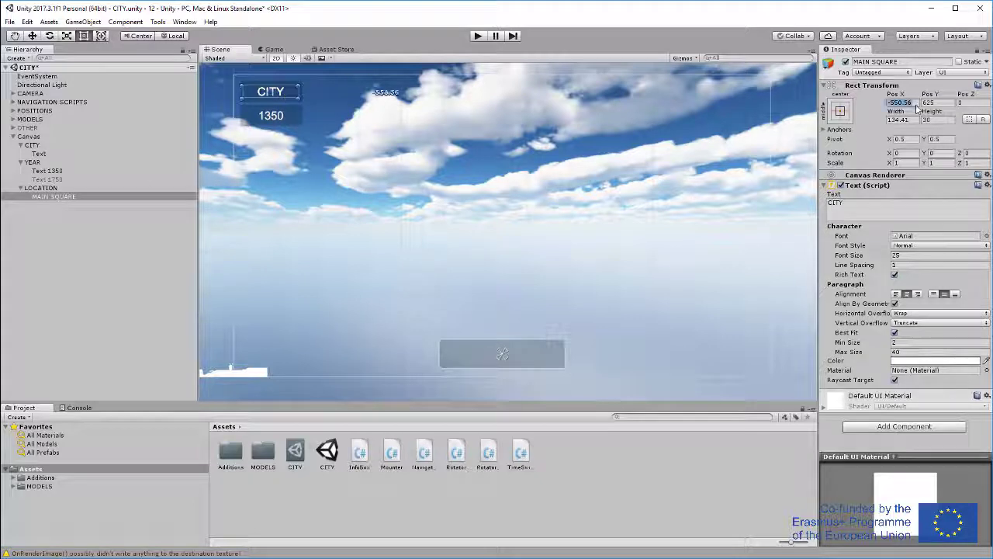
pyautogui.write('0')
pyautogui.press('Tab')
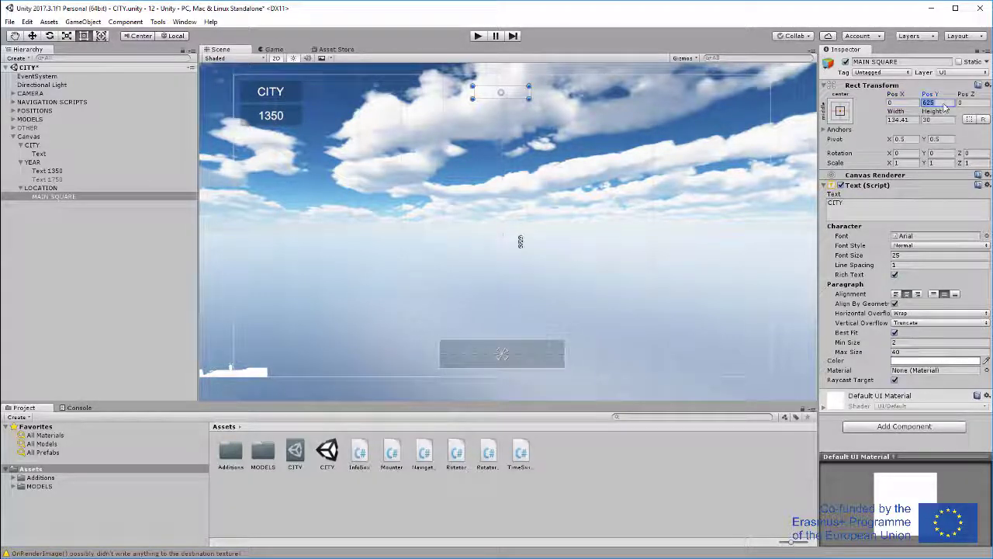
pyautogui.write('0')
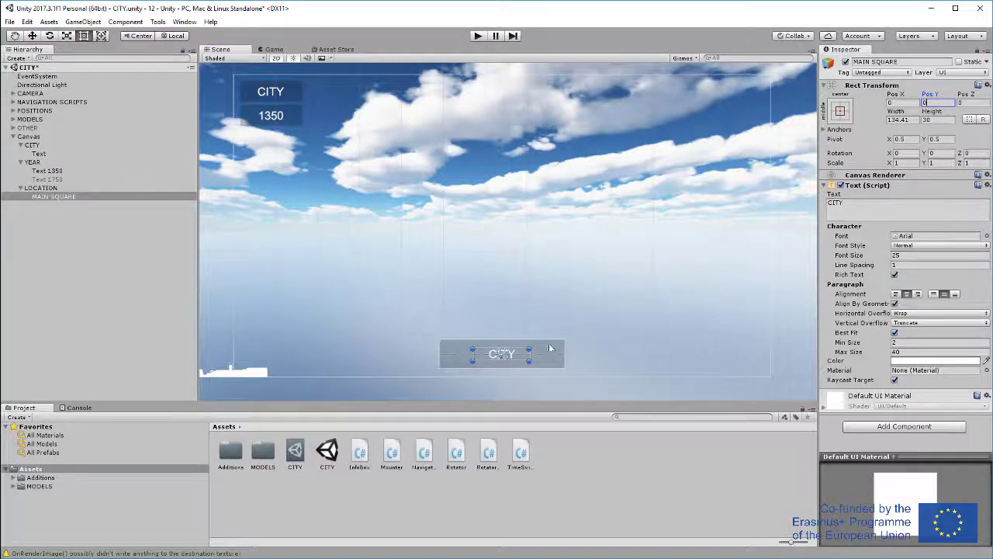
# Change the LOCATION panel's text content to MAIN SQUARE.
pyautogui.scroll(4, 448, 352)
pyautogui.click(120, 321)
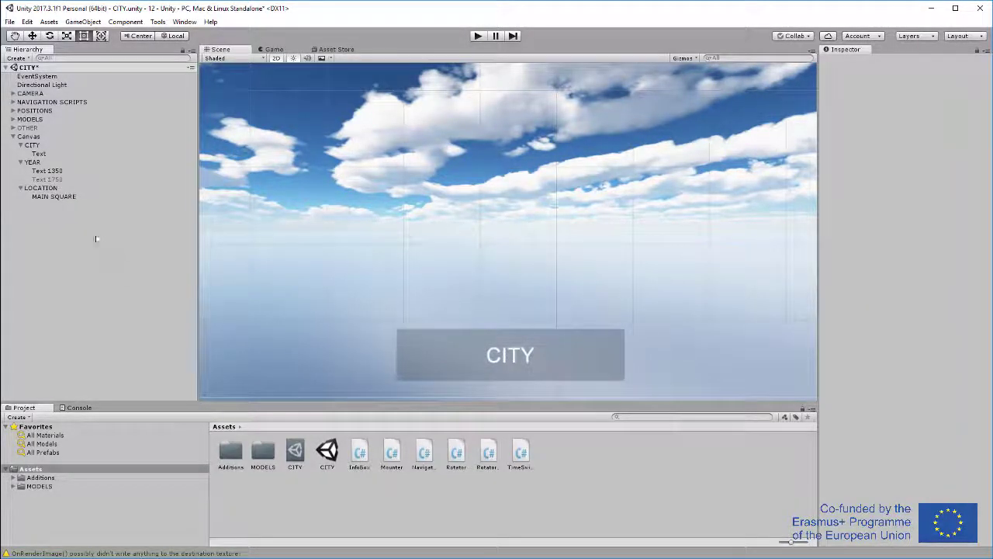
pyautogui.click(52, 197)
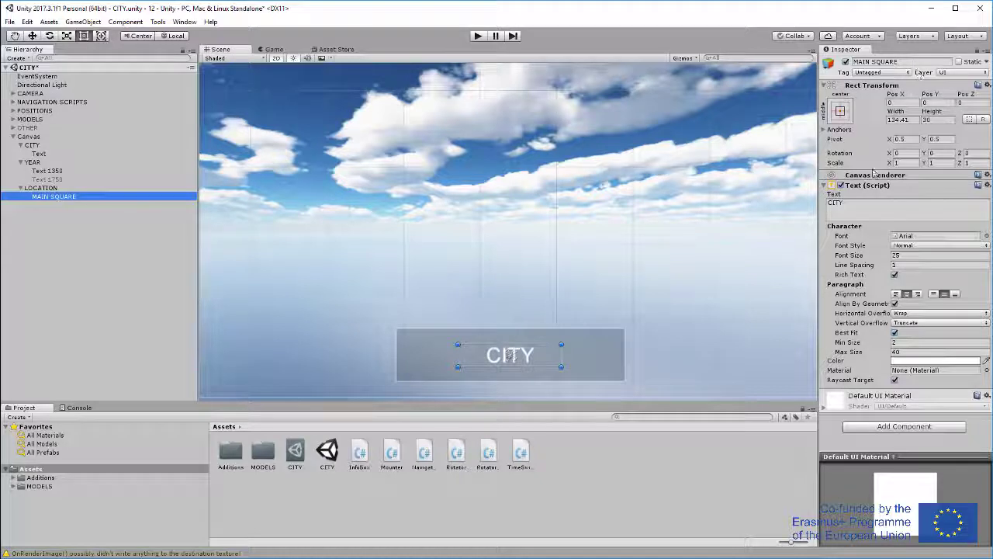
pyautogui.click(846, 203)
pyautogui.write('MAIN')
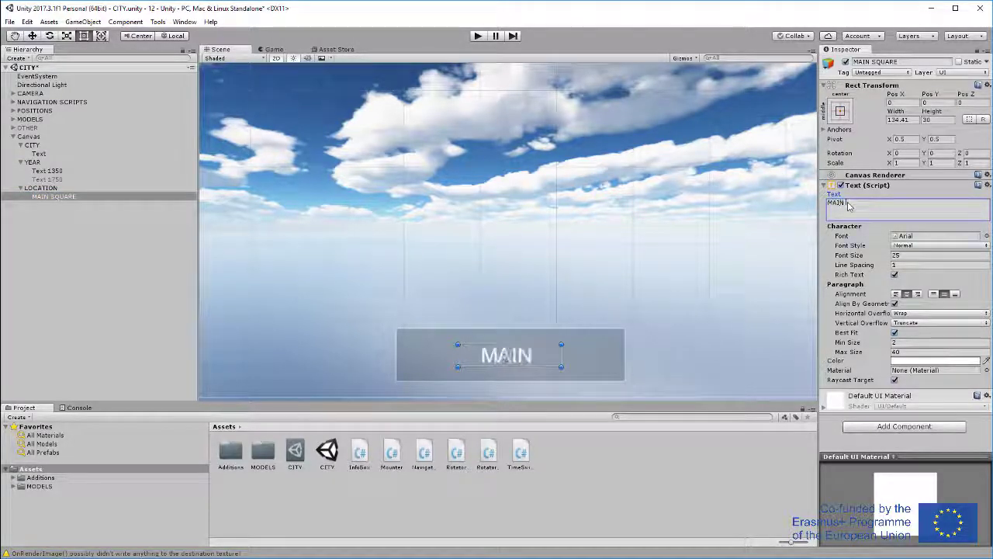
pyautogui.write(' SQUARE')
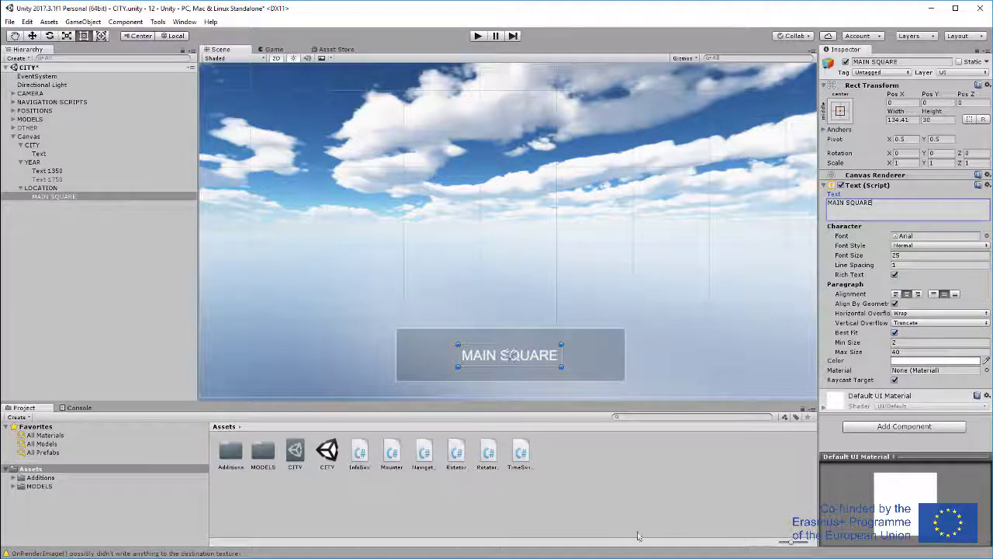
# Widen the MAIN SQUARE text box on both sides and set its width to 250.
pyautogui.moveTo(589, 360); pyautogui.dragTo(639, 359)
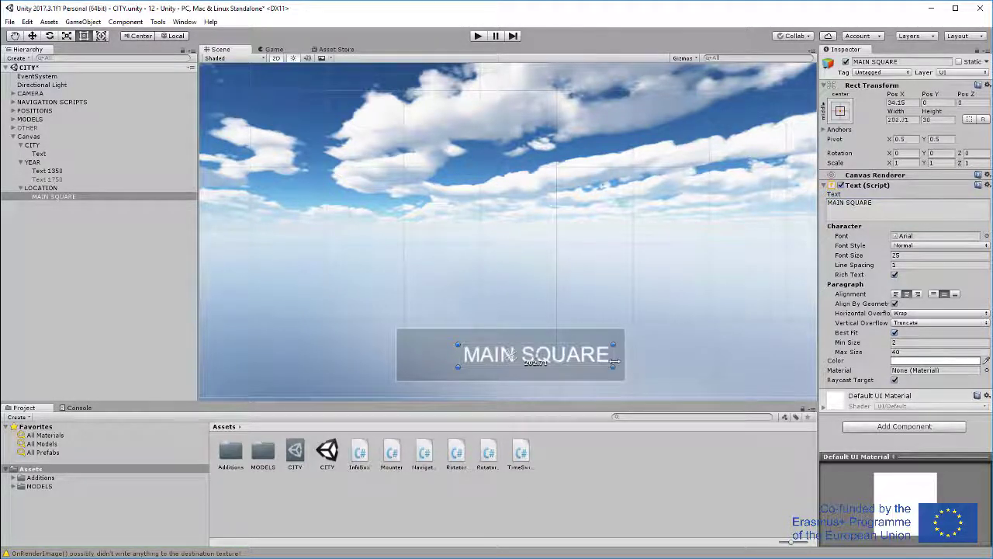
pyautogui.moveTo(452, 358); pyautogui.dragTo(417, 363)
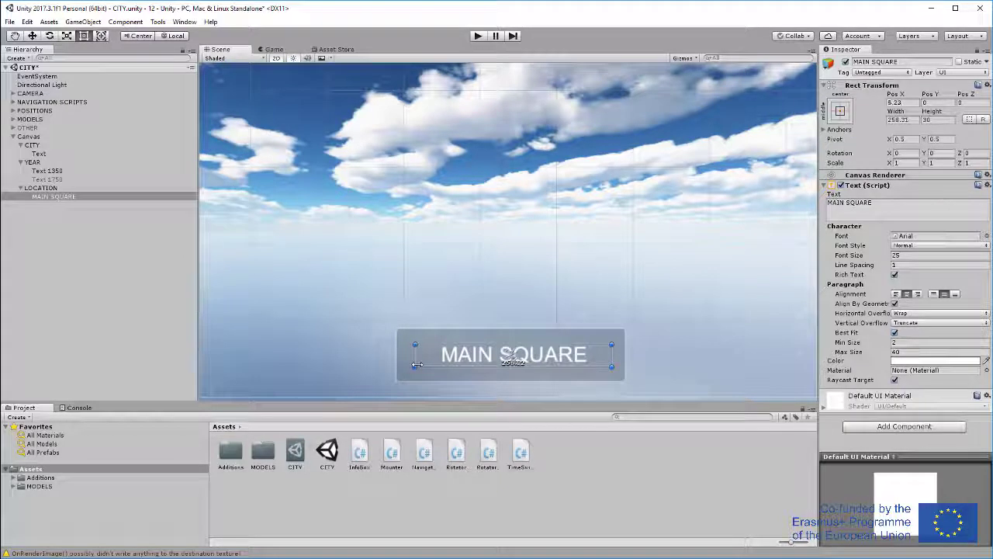
pyautogui.click(904, 120)
pyautogui.write('250')
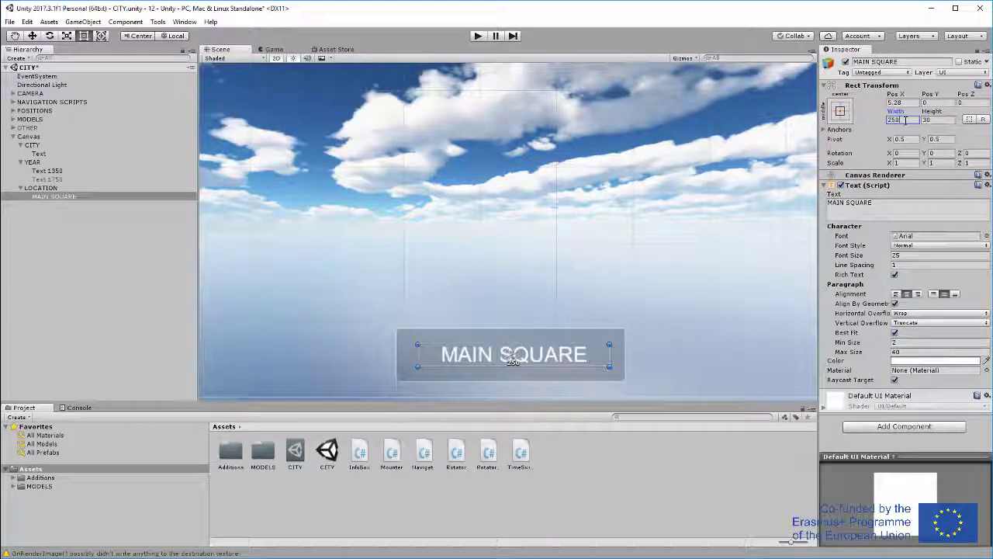
pyautogui.click(142, 291)
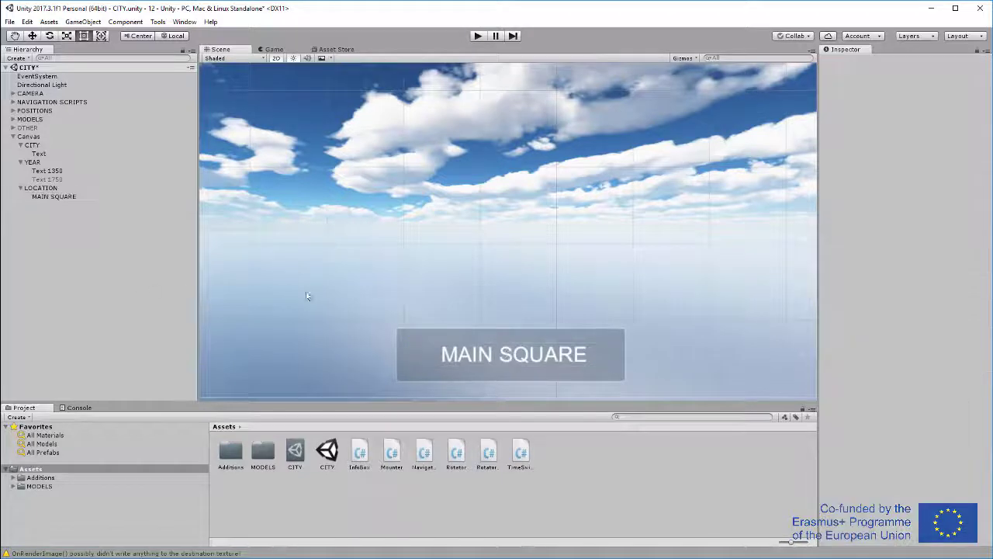
# Add a UI Button as a child of the Canvas.
pyautogui.scroll(-5, 419, 303)
pyautogui.scroll(2, 486, 304)
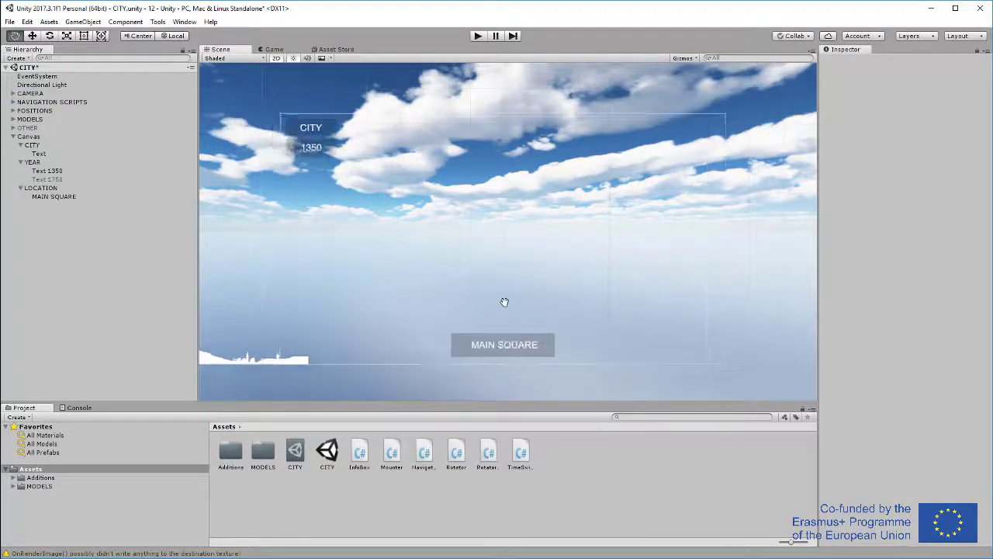
pyautogui.press('t')
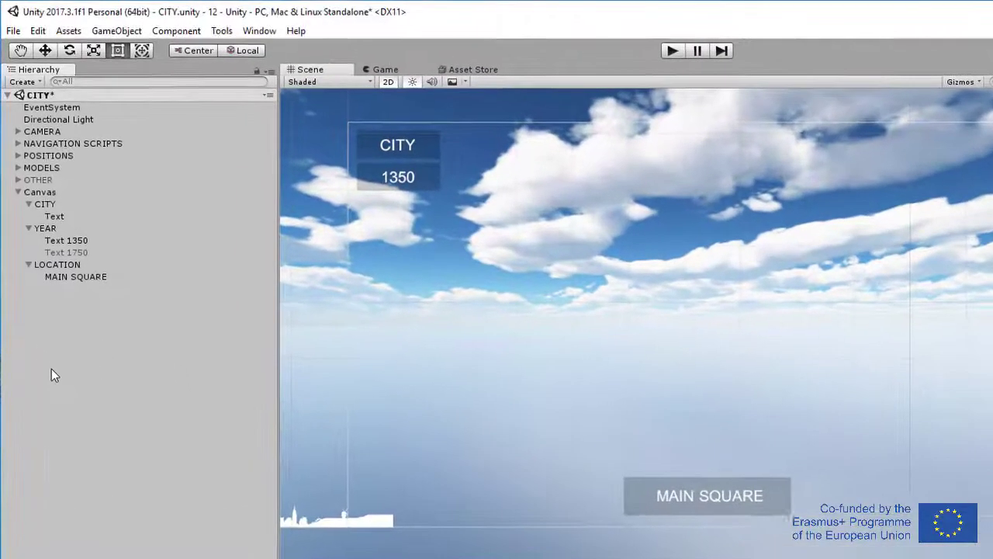
pyautogui.rightClick(43, 192)
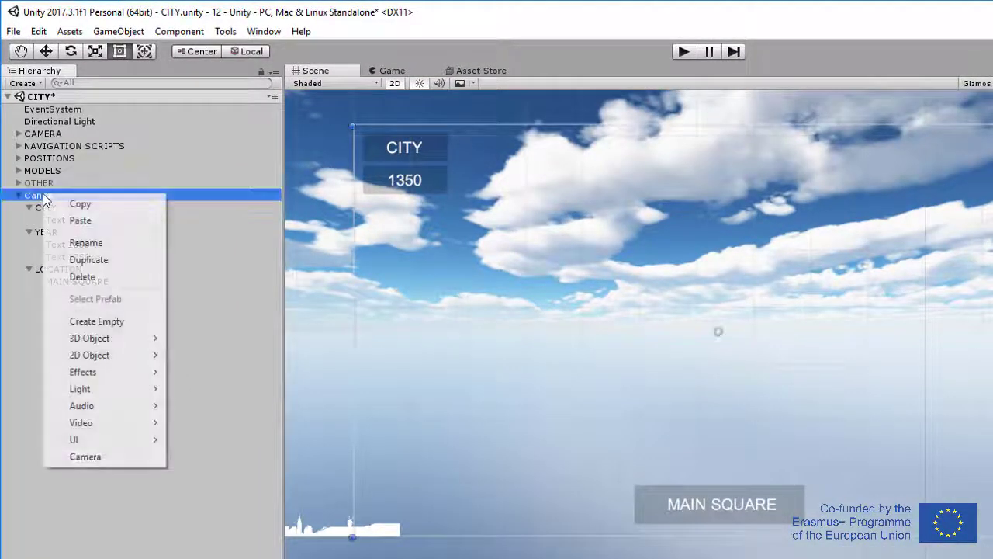
pyautogui.moveTo(109, 446)
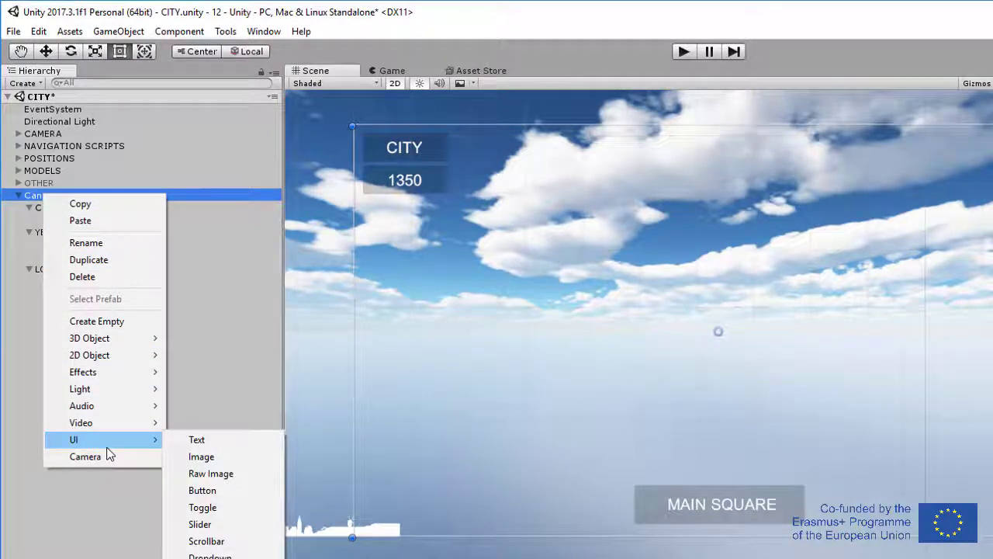
pyautogui.click(242, 494)
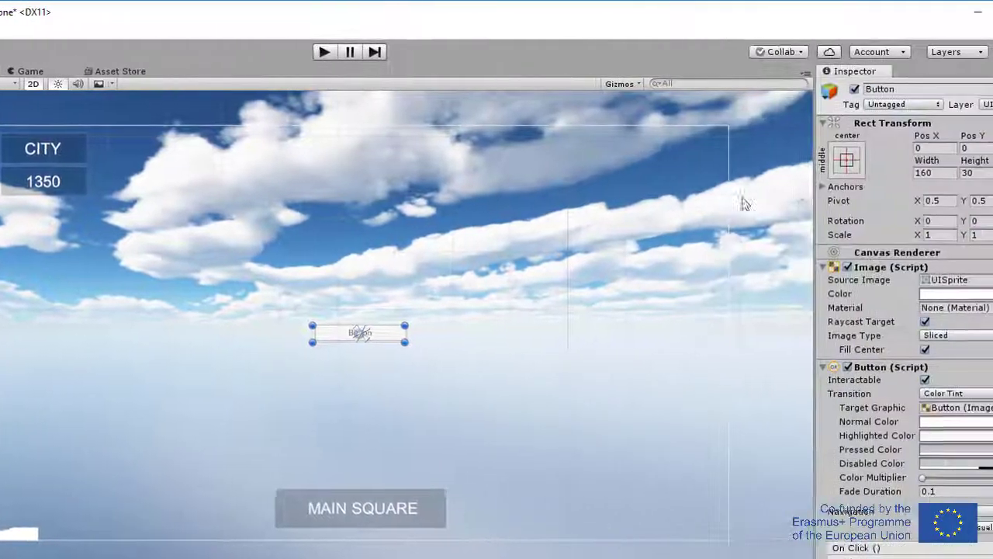
# Set the new button's width and height to 110 each.
pyautogui.click(931, 174)
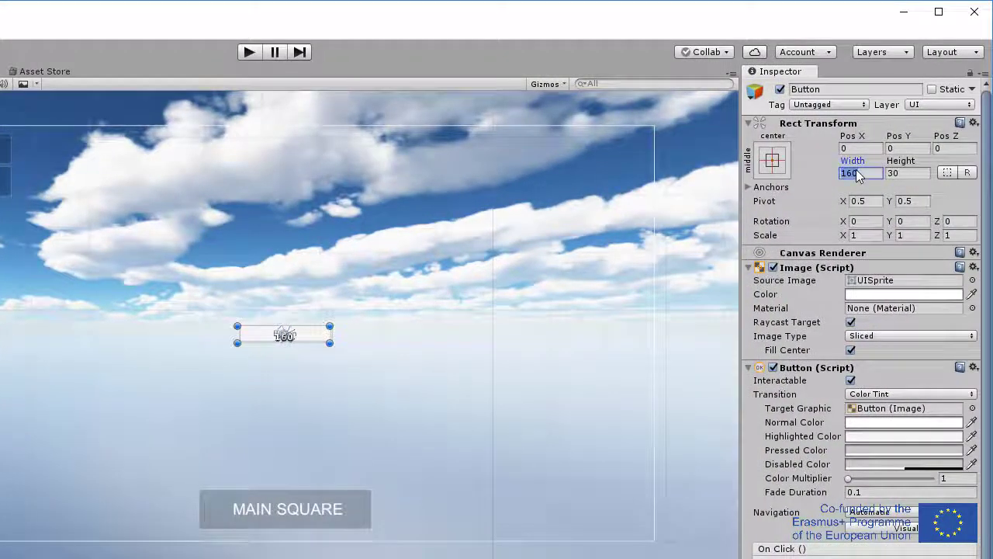
pyautogui.write('110')
pyautogui.click(905, 172)
pyautogui.write('10')
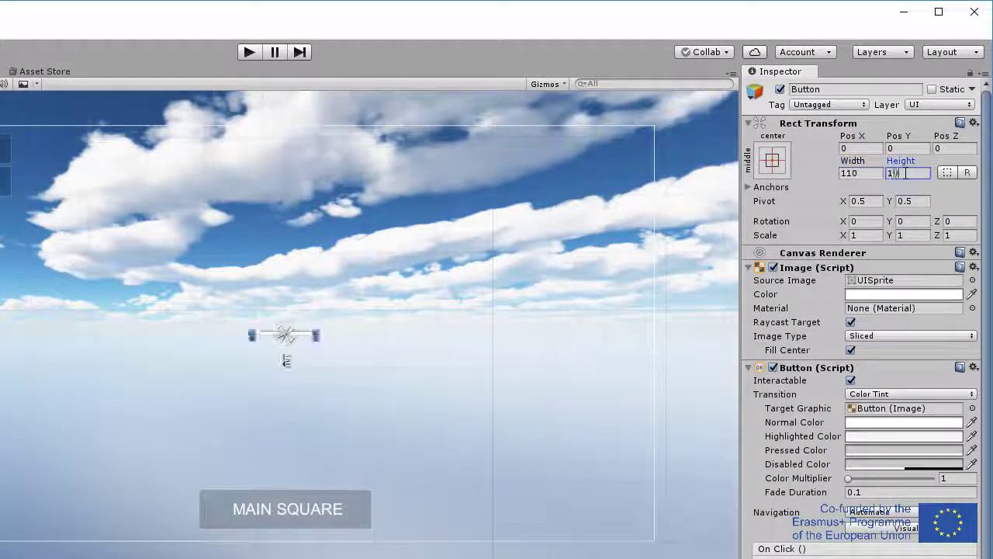
pyautogui.write('0')
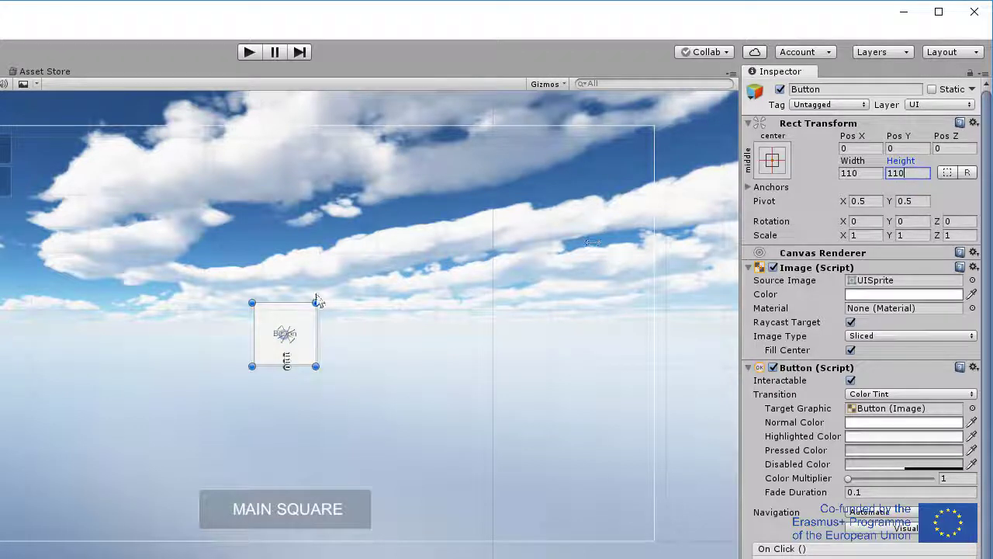
# Move the button directly beside the CITY and YEAR panels, to about Pos X -412 and Pos Y 291.
pyautogui.moveTo(297, 324); pyautogui.dragTo(61, 151)
pyautogui.click(916, 152)
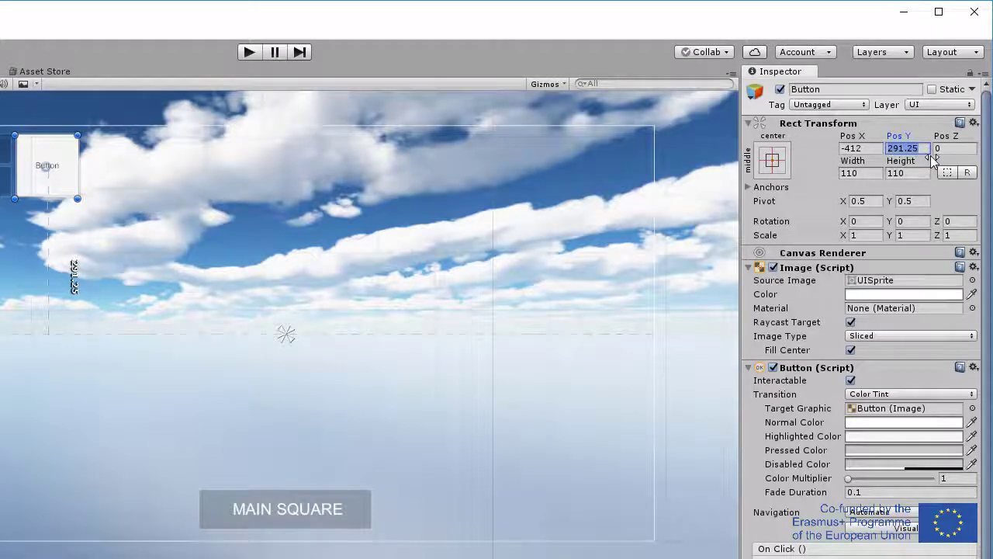
pyautogui.click(873, 150)
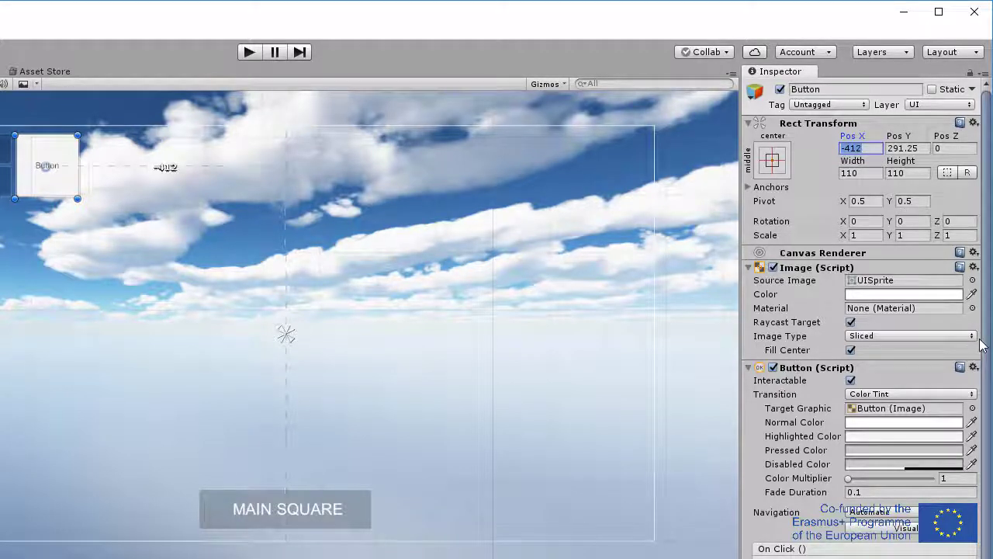
pyautogui.scroll(-2, 982, 345)
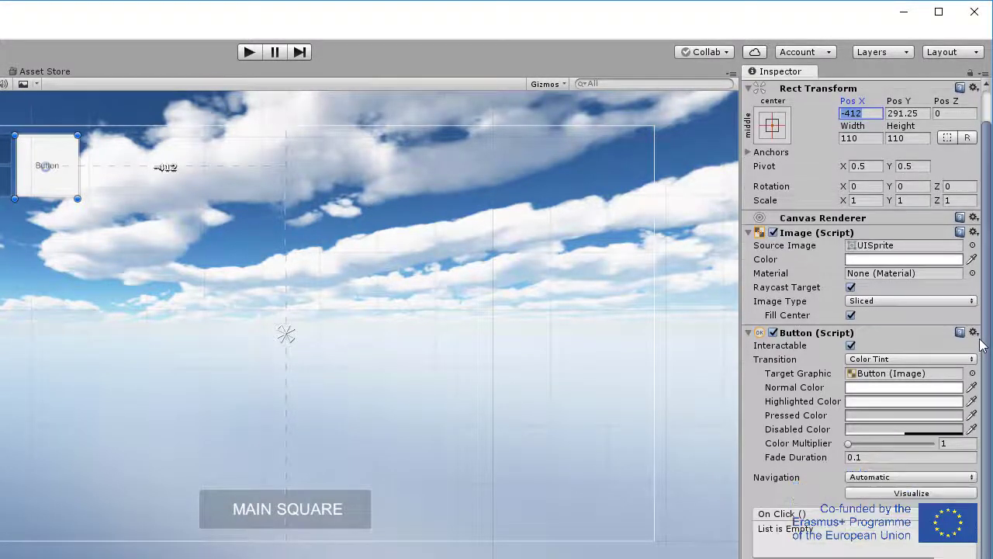
pyautogui.scroll(2, 981, 346)
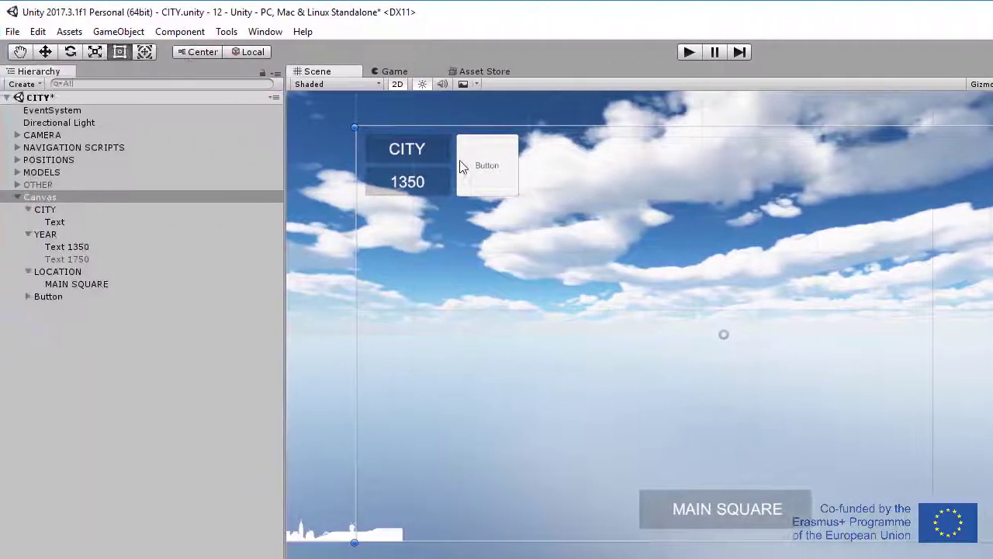
# Change the text content of the button's child Text object to 1350.
pyautogui.click(46, 297)
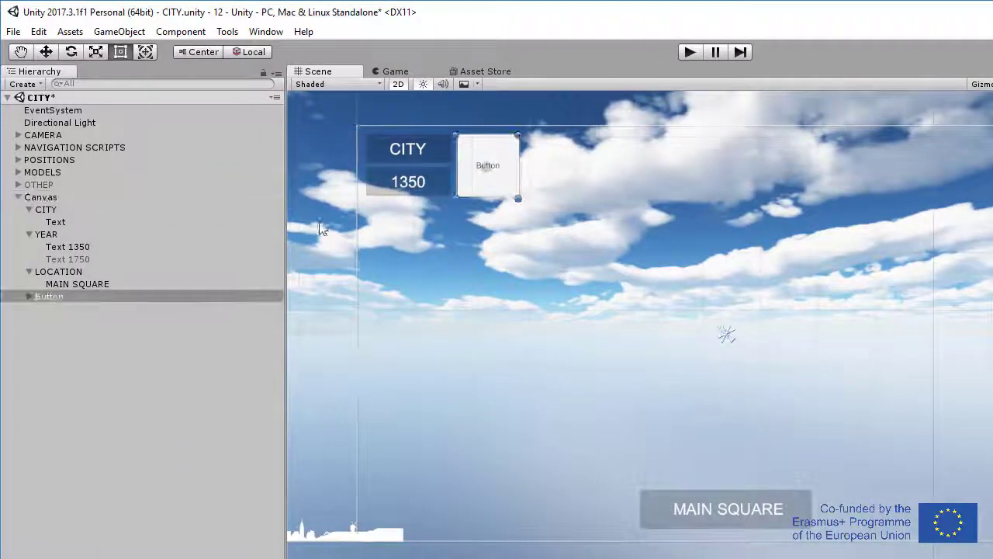
pyautogui.click(28, 297)
pyautogui.click(55, 309)
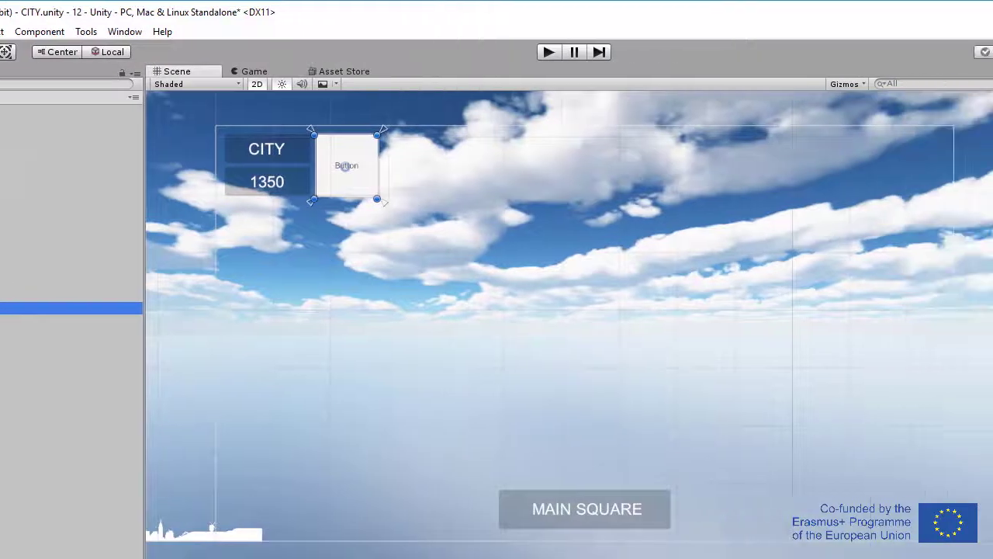
pyautogui.click(804, 293)
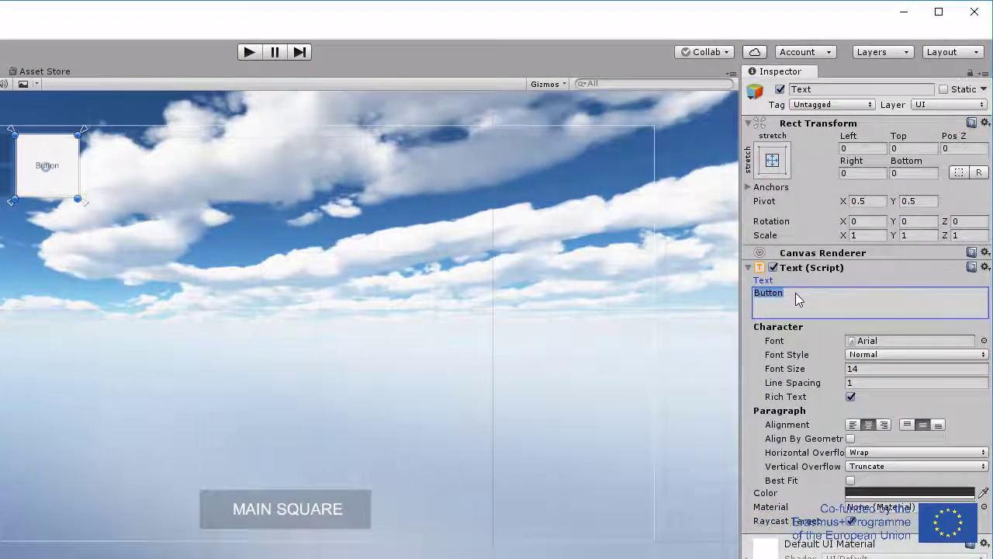
pyautogui.write('1350')
pyautogui.press('Return')
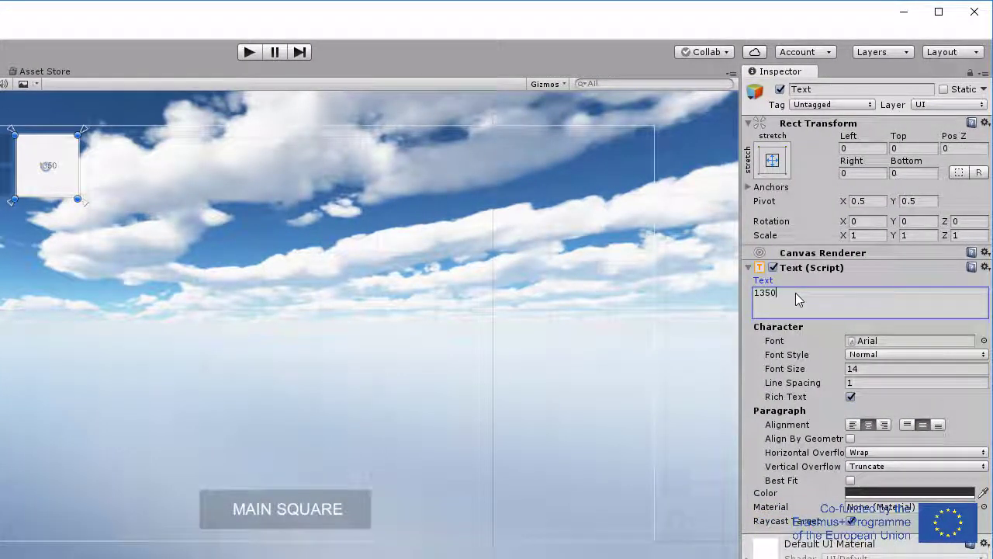
pyautogui.press('BackSpace')
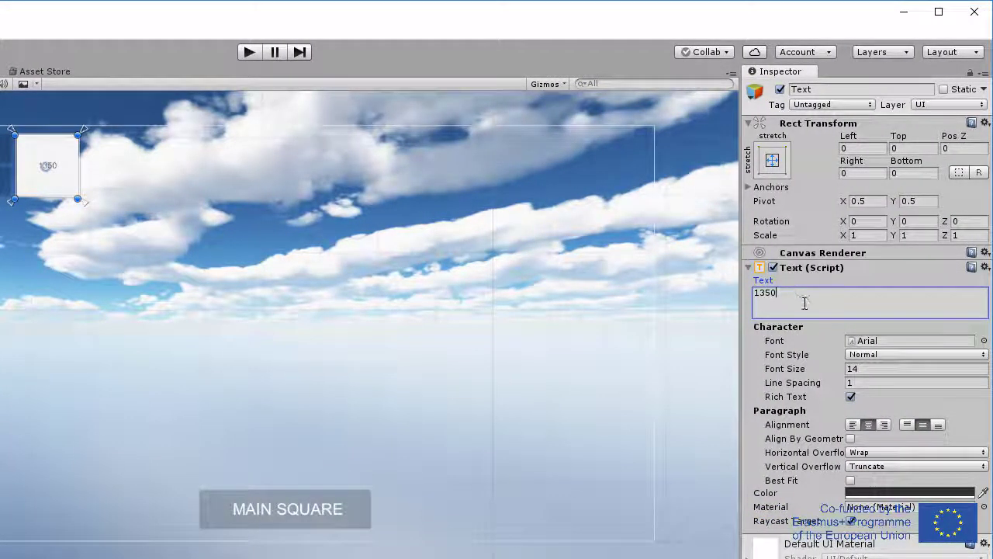
# Enable Align By Geometry for the button's text and set its font size to 25.
pyautogui.click(851, 439)
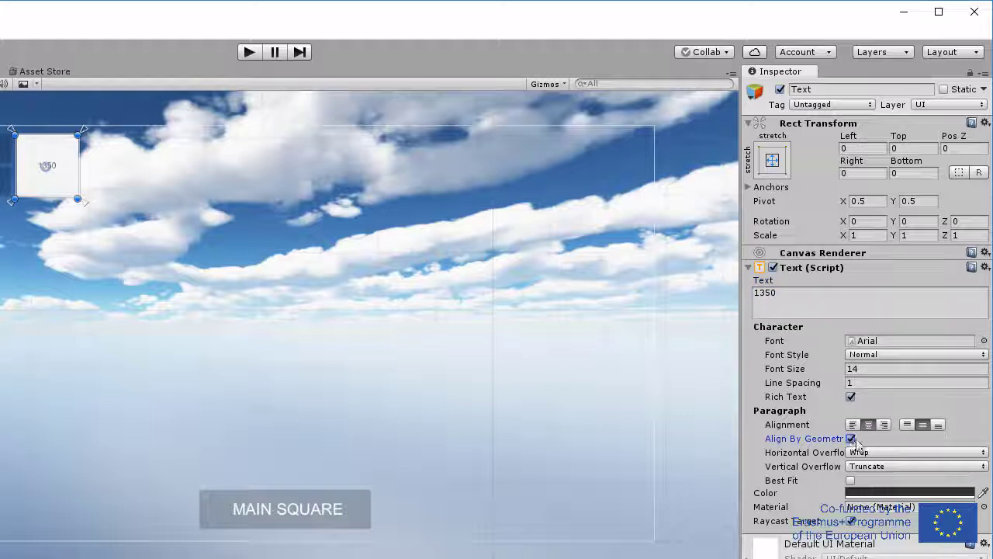
pyautogui.click(875, 368)
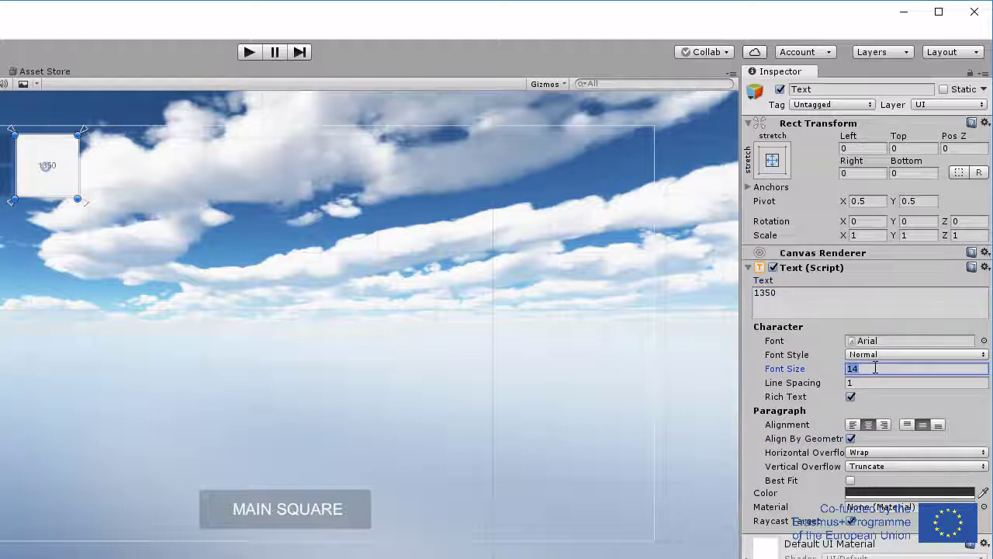
pyautogui.write('25')
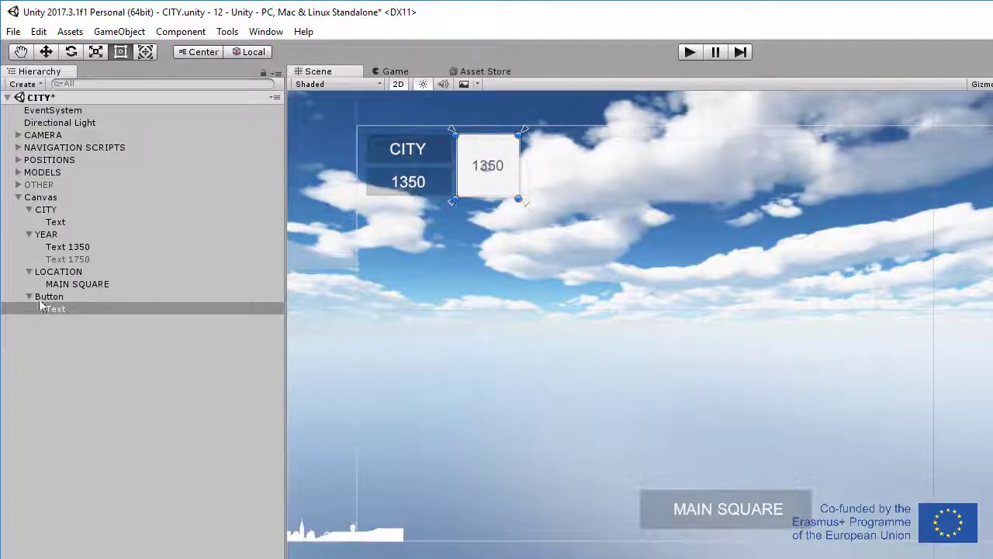
# Rename the Button object under the Canvas as 1350.
pyautogui.click(40, 308)
pyautogui.click(43, 295)
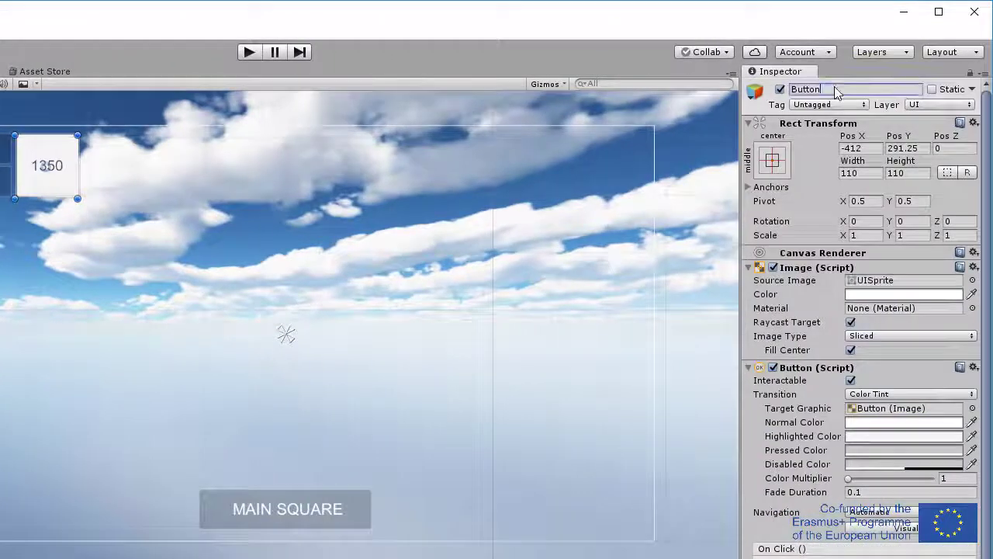
pyautogui.click(954, 89)
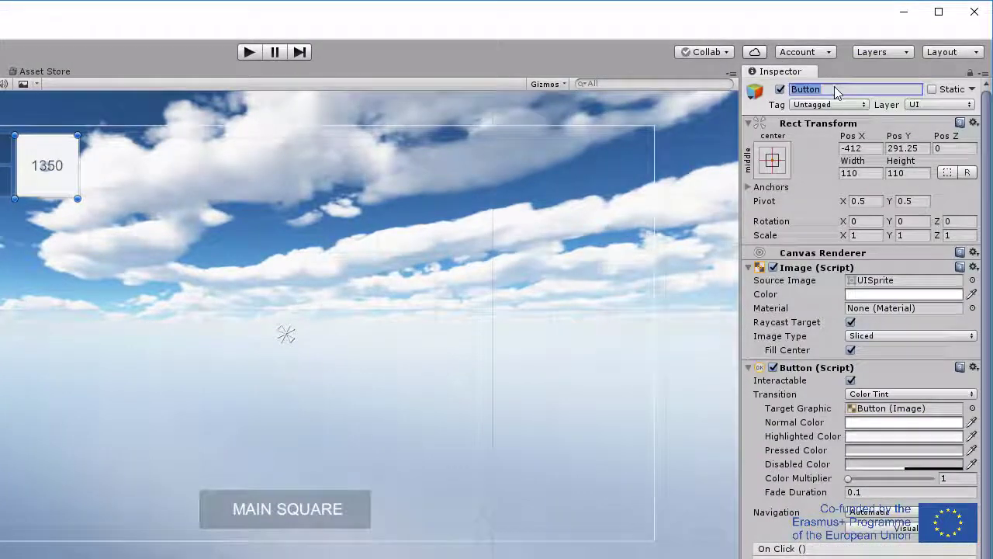
pyautogui.write('1350')
pyautogui.press('Return')
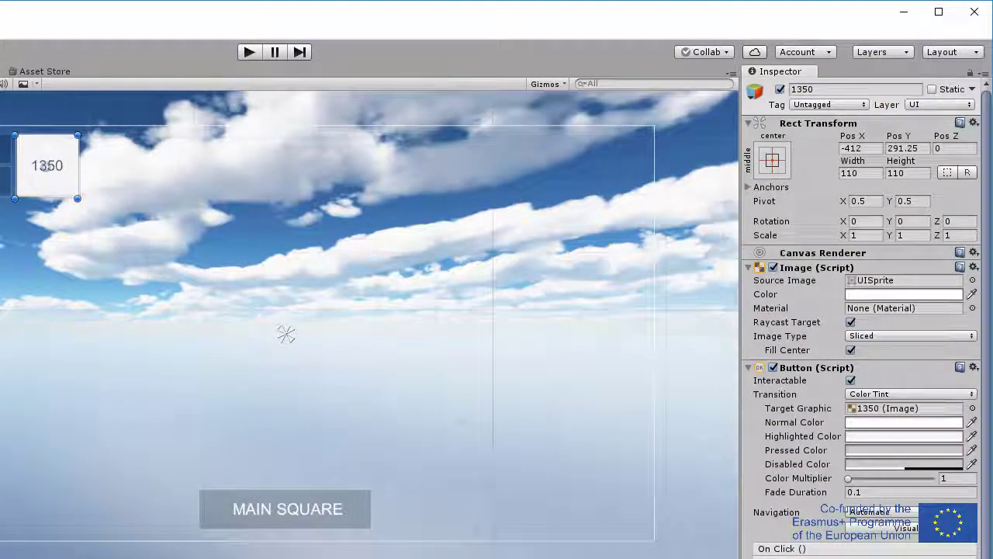
# Duplicate the 1350 button and rename the copy as 1750.
pyautogui.hotkey('ctrl', 'd')
pyautogui.click(855, 92)
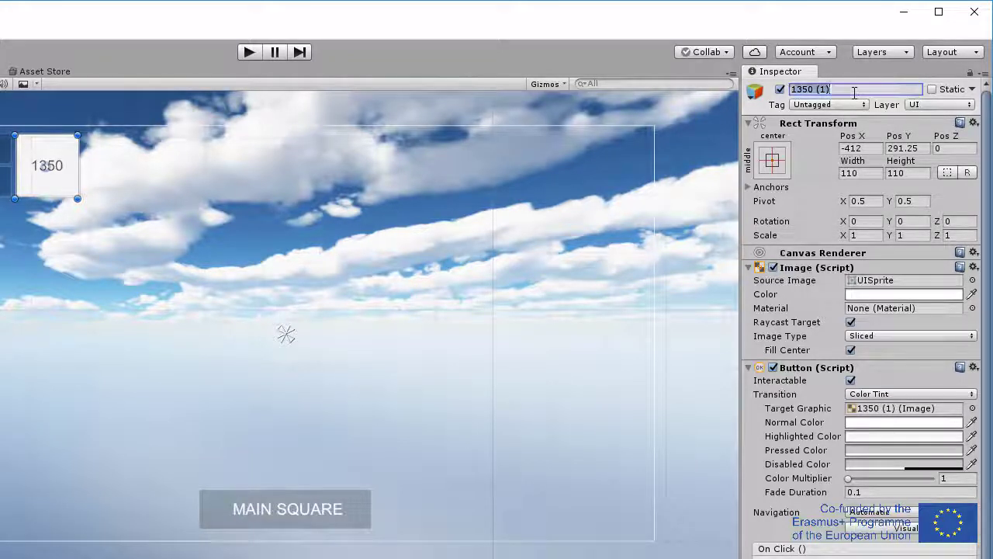
pyautogui.write('1750')
pyautogui.press('Return')
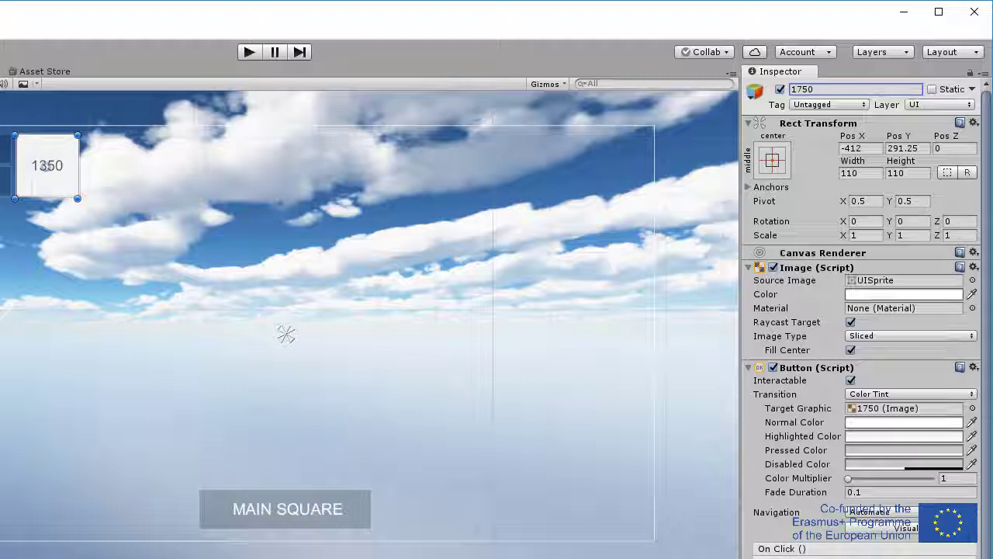
# Move the 1750 button horizontally beside the 1350 button, to about Pos X -297, and change its text to 1750.
pyautogui.press('w')
pyautogui.moveTo(120, 167); pyautogui.dragTo(177, 168)
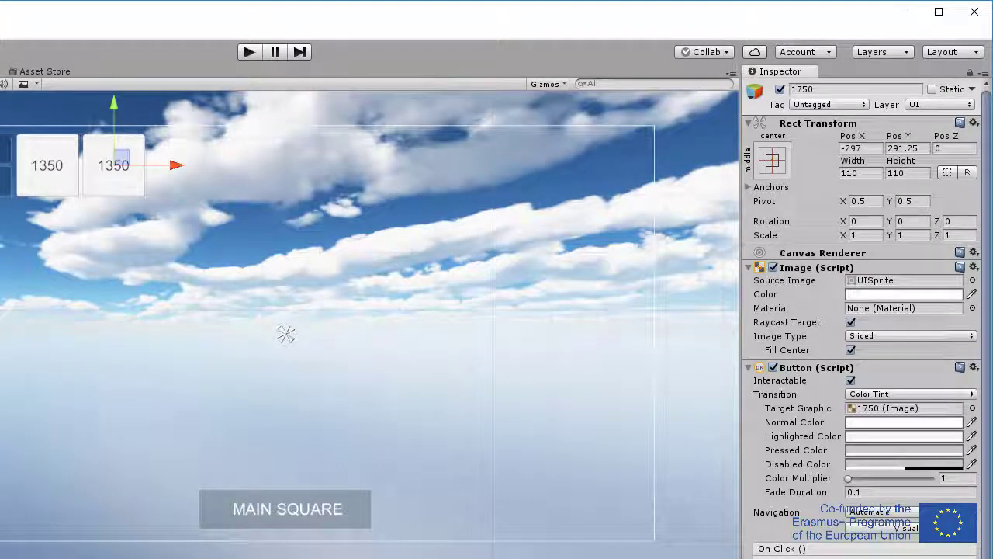
pyautogui.click(764, 303)
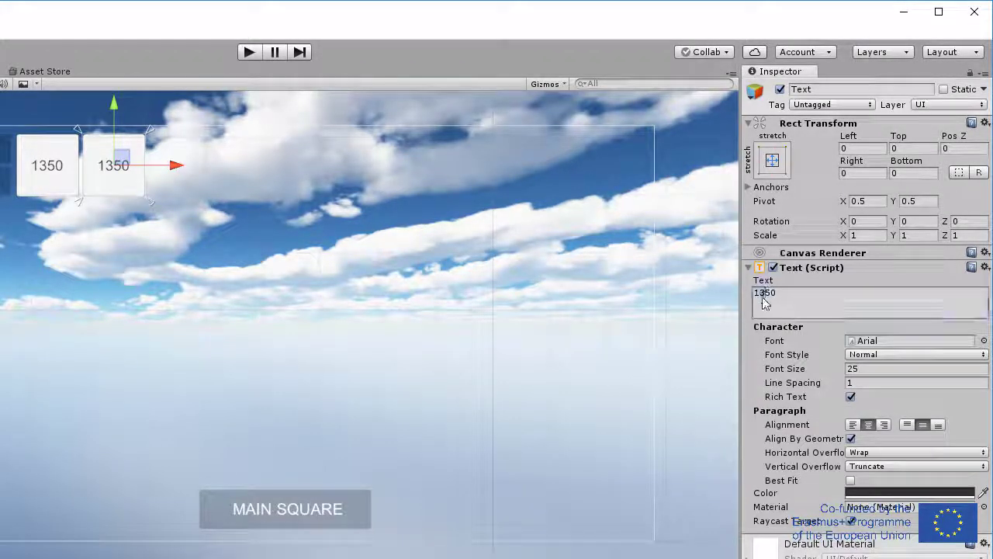
pyautogui.click(763, 303)
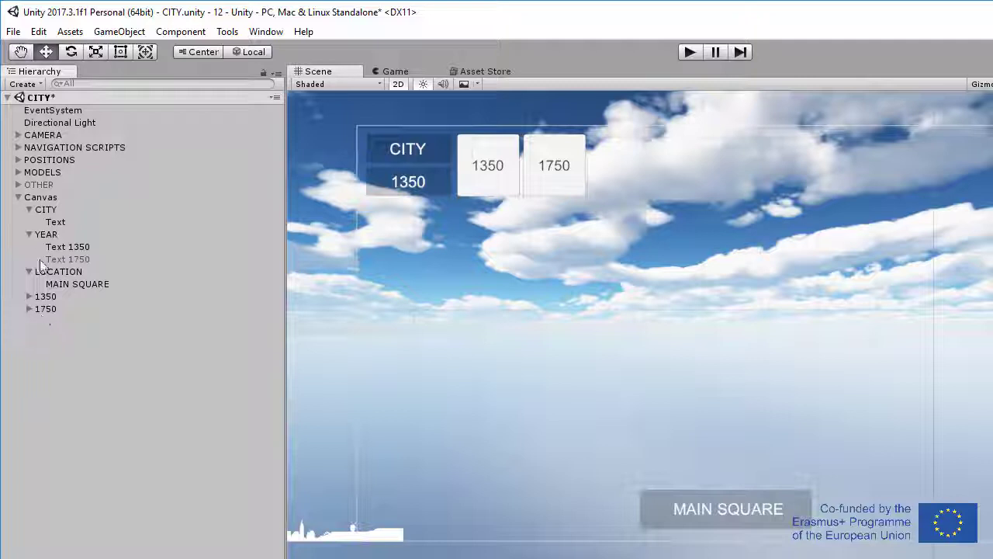
# Add another UI Button to the Canvas alongside the 1350 and 1750 buttons.
pyautogui.click(43, 199)
pyautogui.rightClick(43, 200)
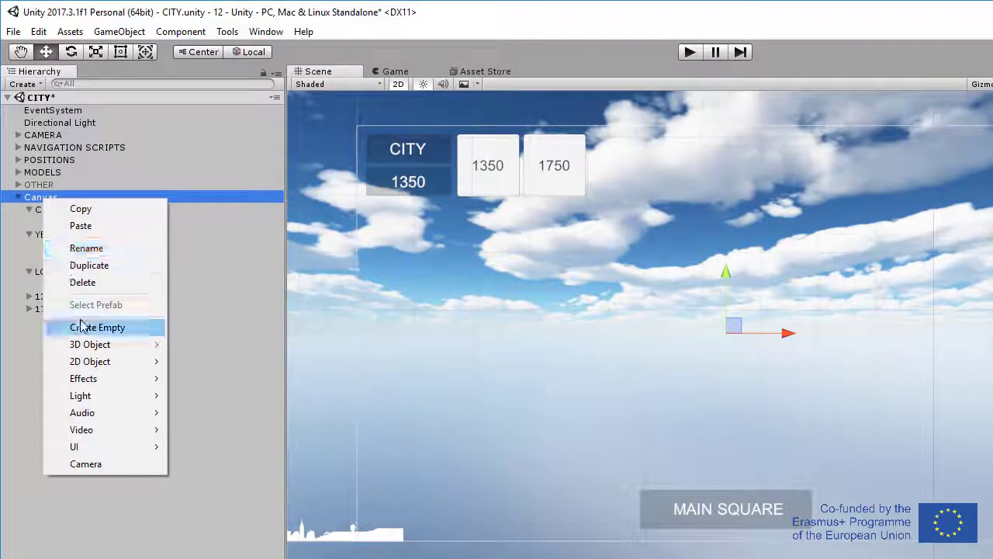
pyautogui.moveTo(148, 446)
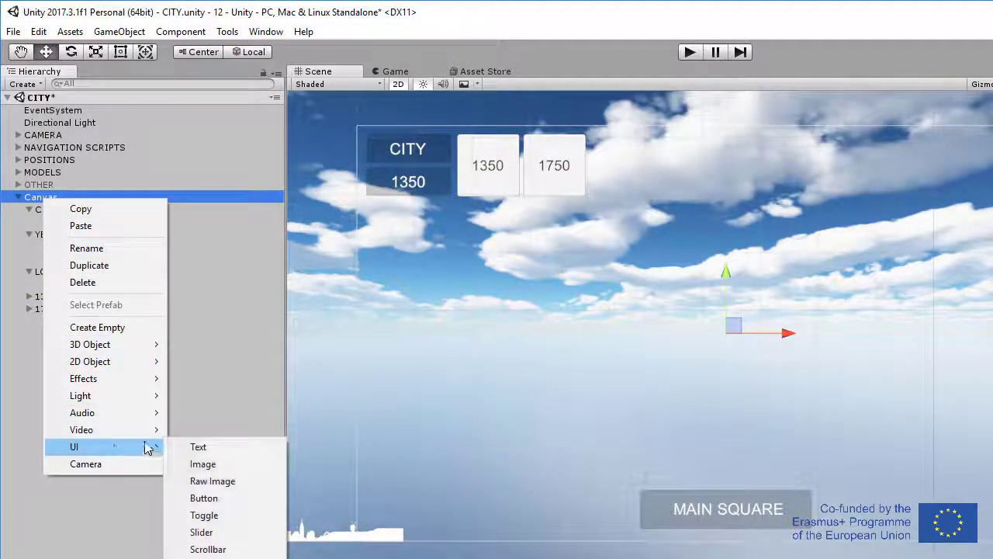
pyautogui.click(236, 500)
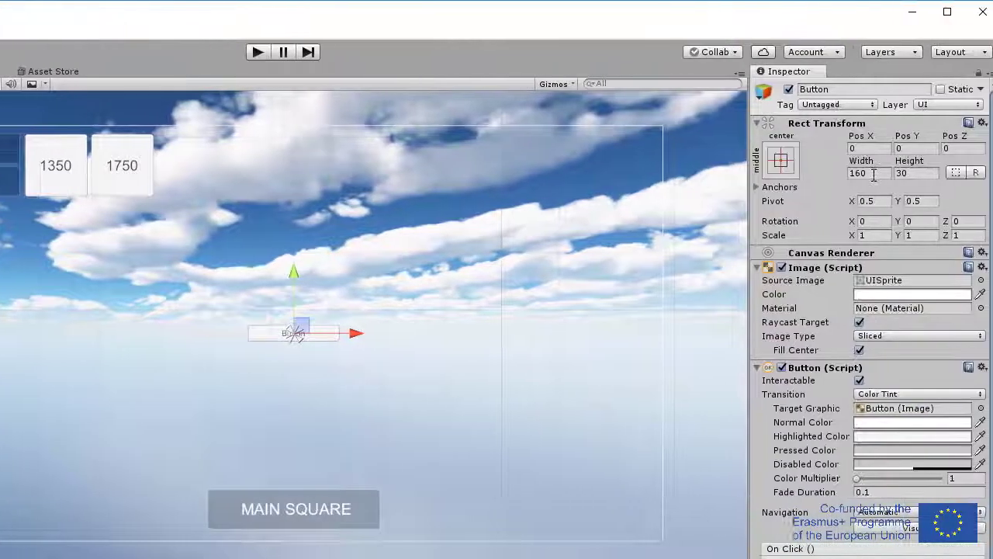
# Set the new button's source image to the ButtonArrowUpSprite2 sprite.
pyautogui.click(972, 280)
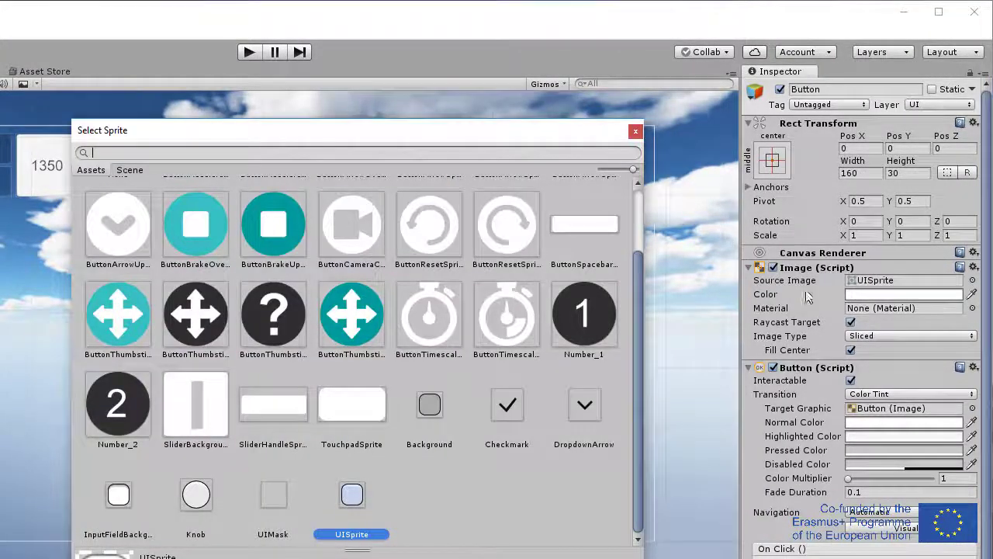
pyautogui.scroll(3, 519, 279)
pyautogui.click(508, 238)
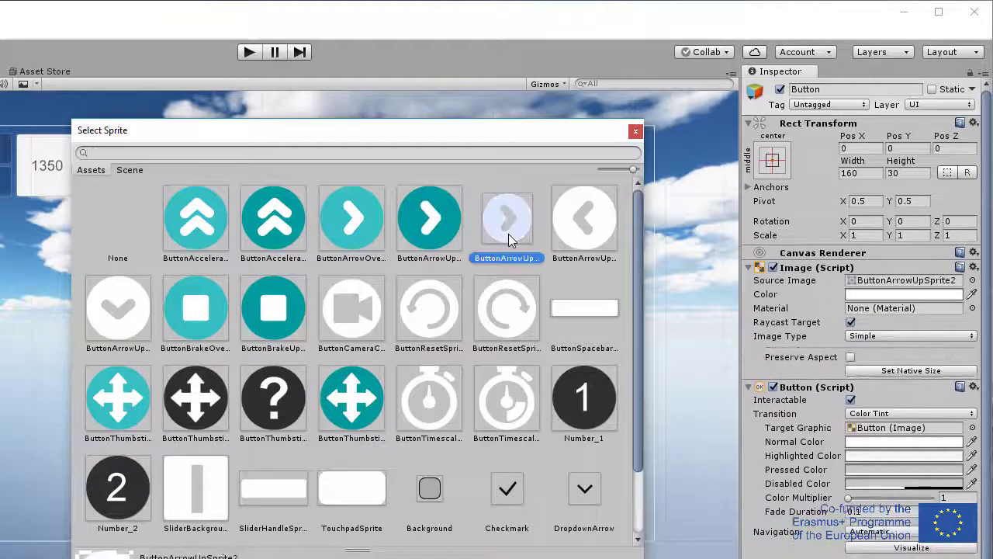
pyautogui.doubleClick(506, 233)
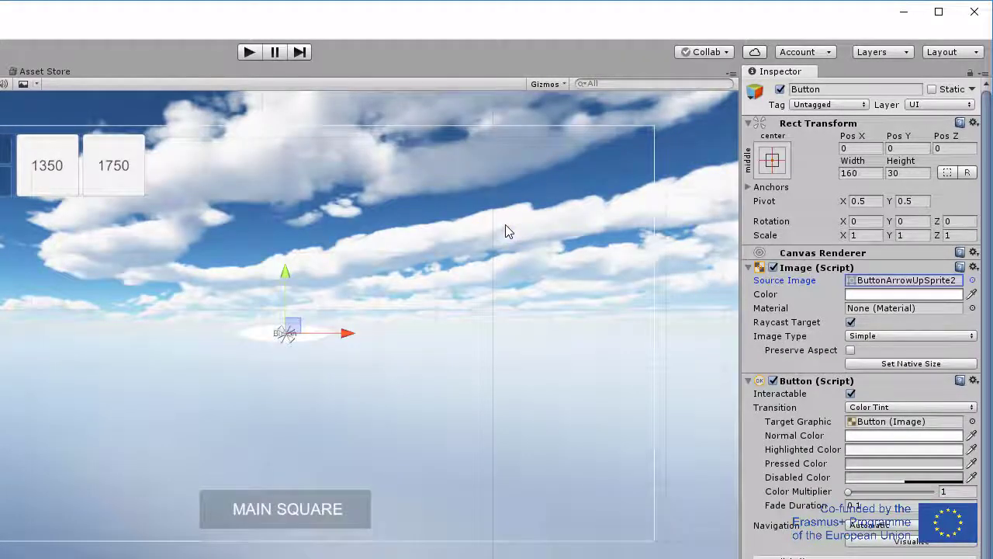
# Set the arrow button's width and height to 65 each.
pyautogui.click(860, 175)
pyautogui.write('65')
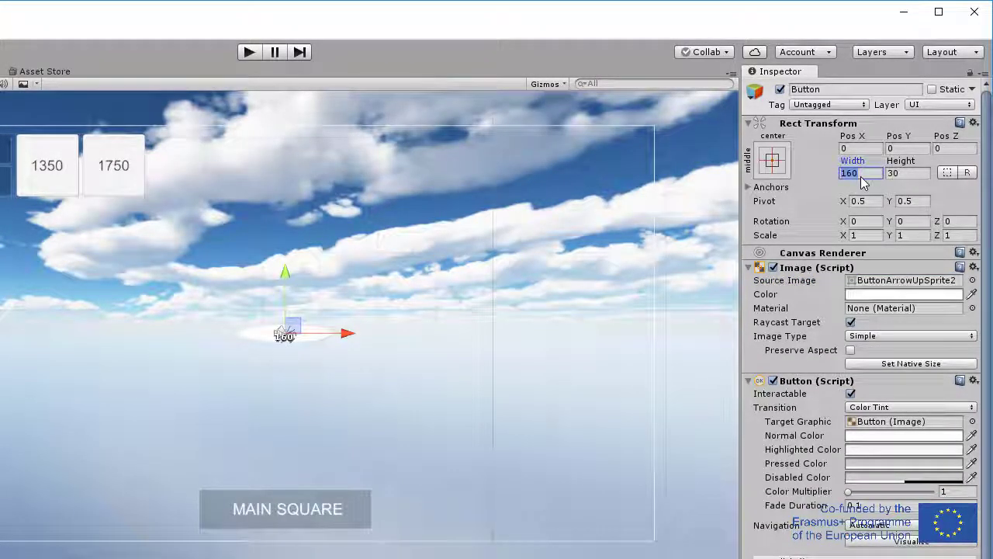
pyautogui.click(900, 172)
pyautogui.write('65')
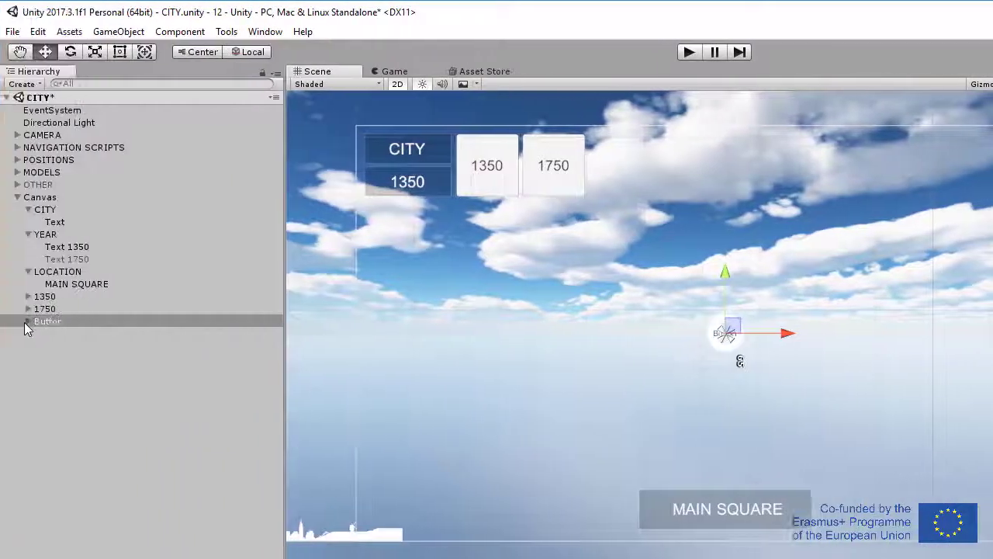
# Delete the arrow button's Text child and rename the button NEXT.
pyautogui.click(28, 321)
pyautogui.click(53, 333)
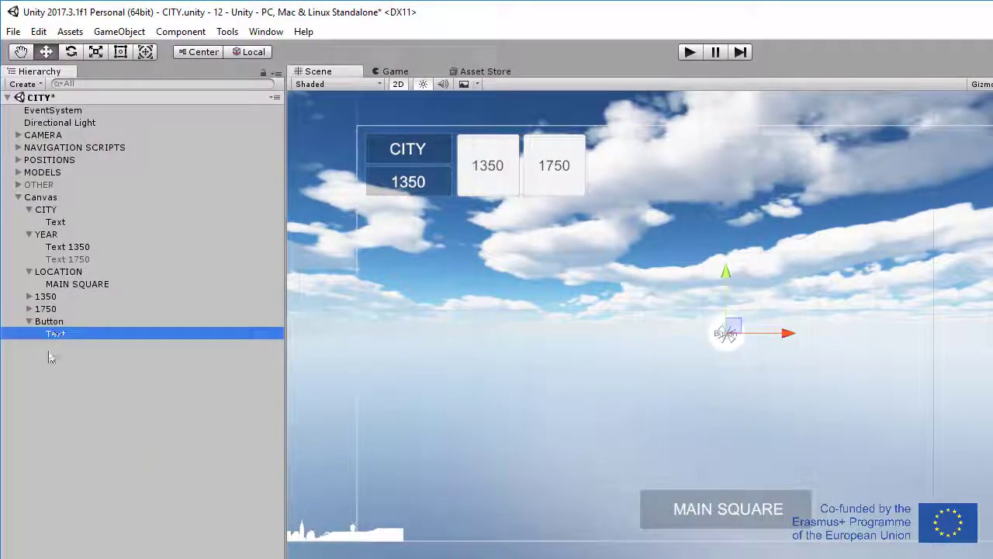
pyautogui.press('Delete')
pyautogui.click(52, 322)
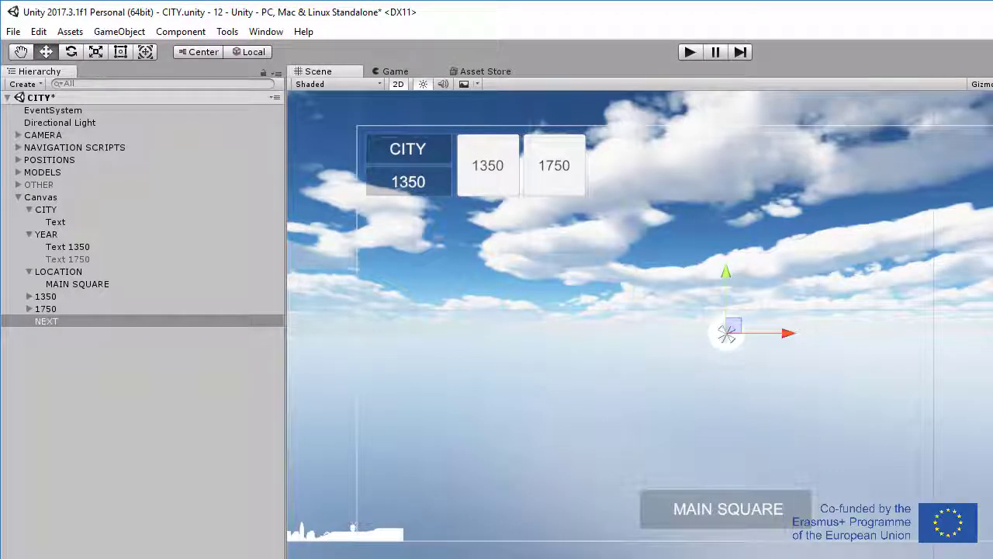
# Move the NEXT button to the right side of the MAIN SQUARE panel, at Pos X 190 and Pos Y -305.
pyautogui.moveTo(721, 277); pyautogui.dragTo(717, 450)
pyautogui.moveTo(784, 501); pyautogui.dragTo(900, 524)
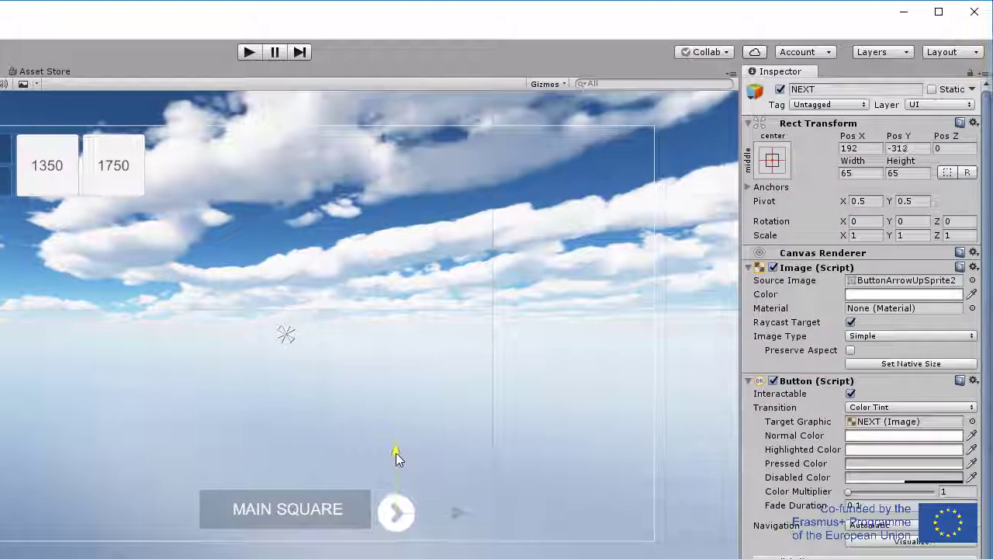
pyautogui.moveTo(396, 452); pyautogui.dragTo(399, 449)
pyautogui.click(913, 148)
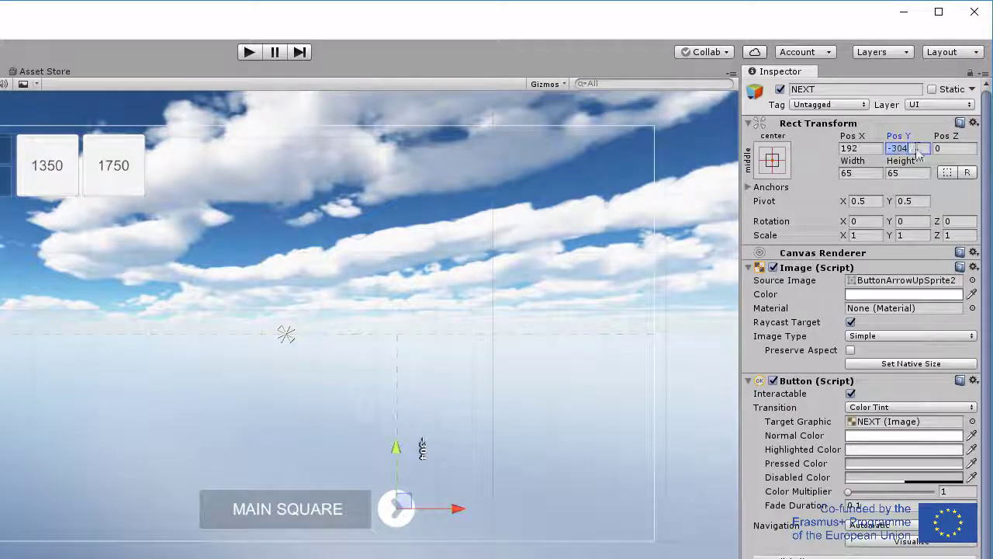
pyautogui.write('-305')
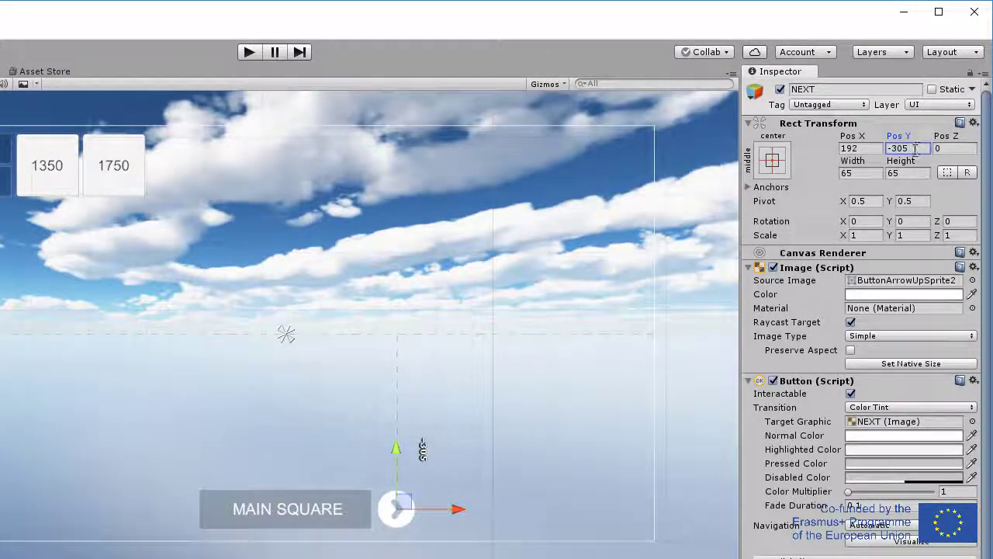
pyautogui.click(875, 148)
pyautogui.write('190')
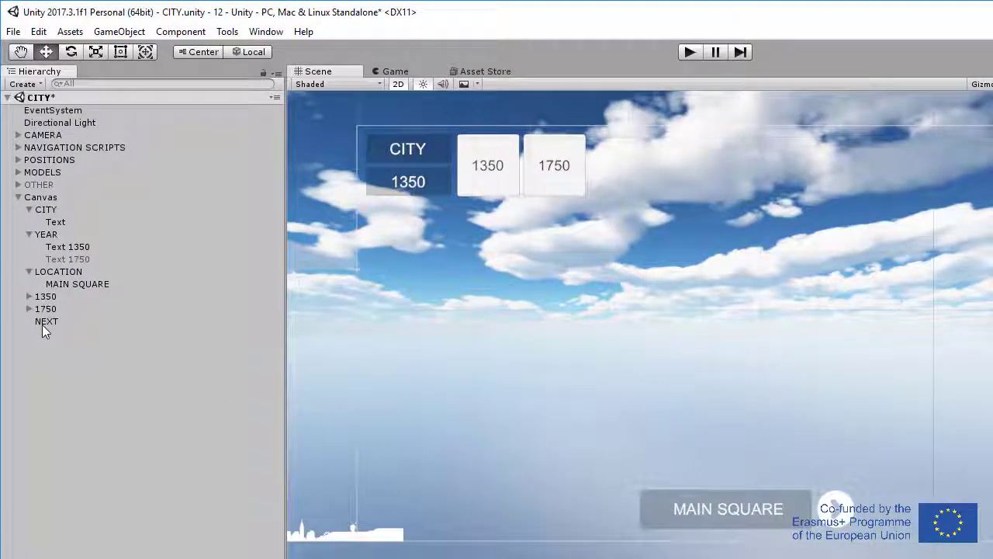
# Duplicate the NEXT button and rename the copy PREVIUOS.
pyautogui.rightClick(43, 324)
pyautogui.click(87, 393)
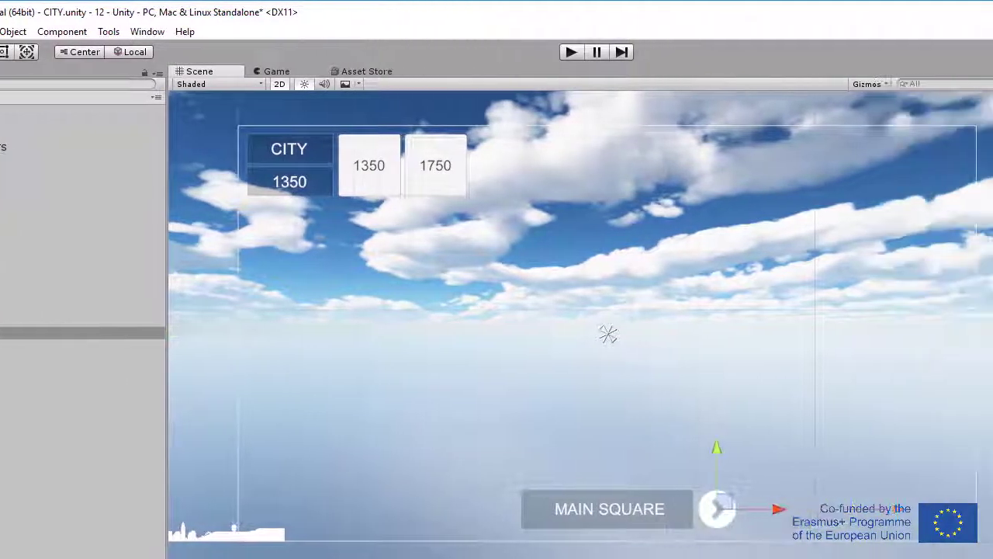
pyautogui.click(841, 92)
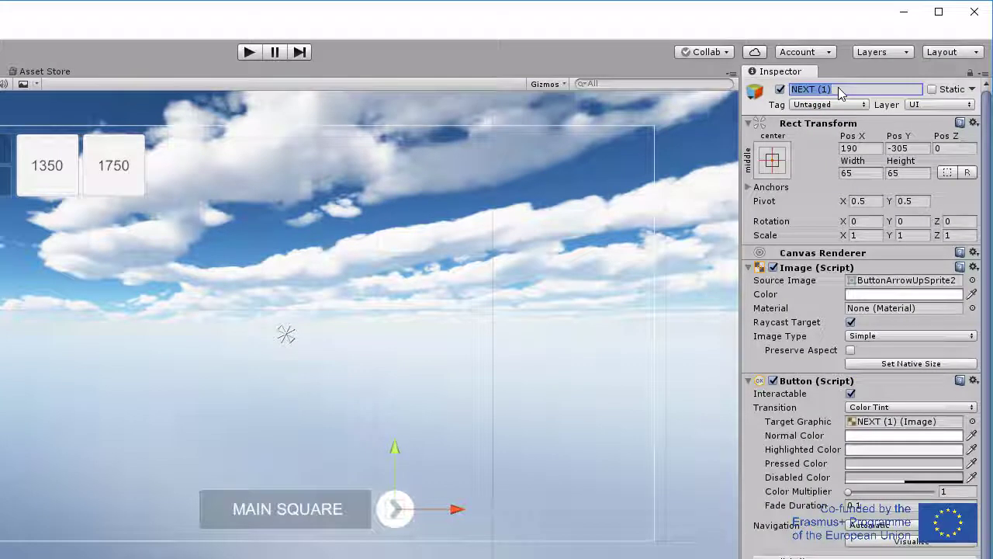
pyautogui.write('PREVIUO')
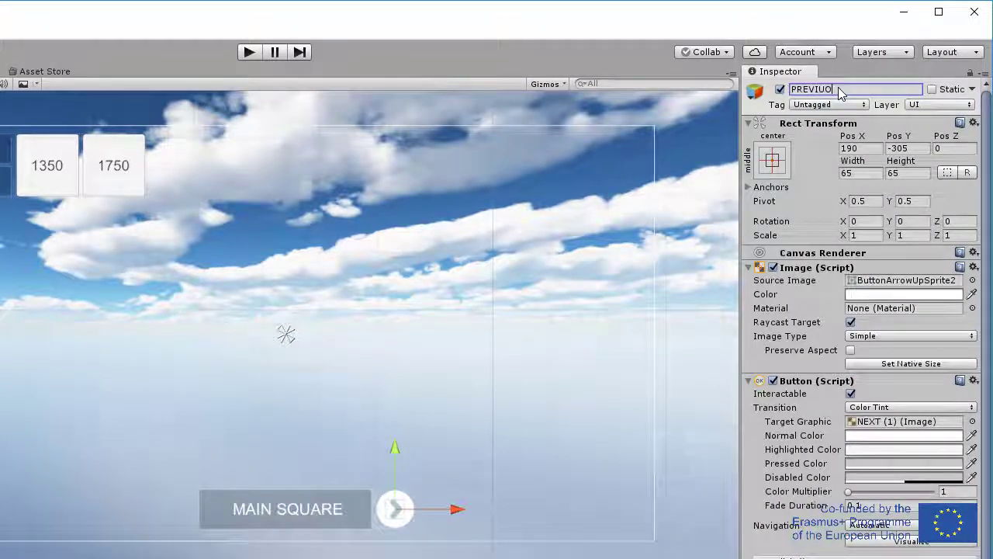
pyautogui.write('S')
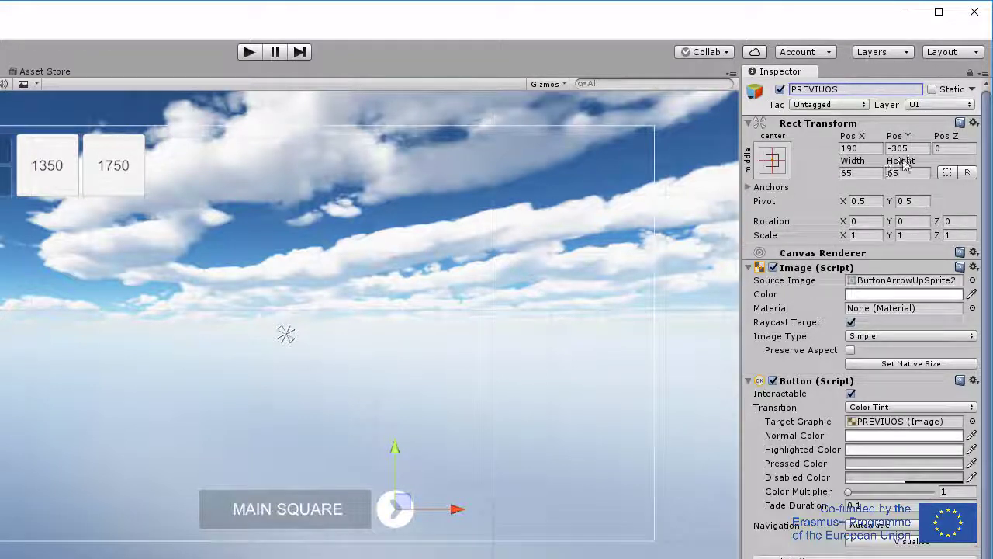
# Place the PREVIUOS button at Pos X -190 and set its Z rotation to 180 so its arrow points left.
pyautogui.click(860, 149)
pyautogui.write('-190')
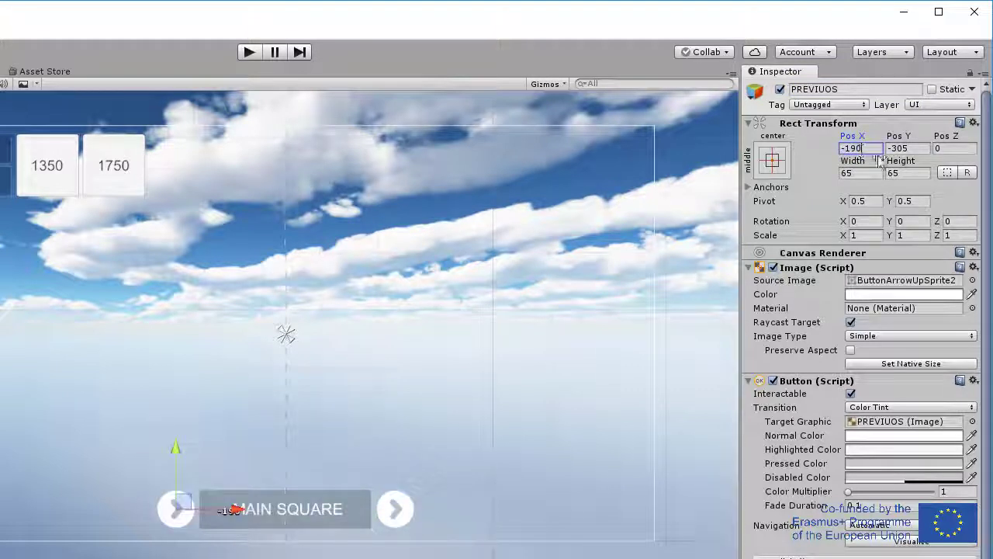
pyautogui.click(953, 222)
pyautogui.write('1')
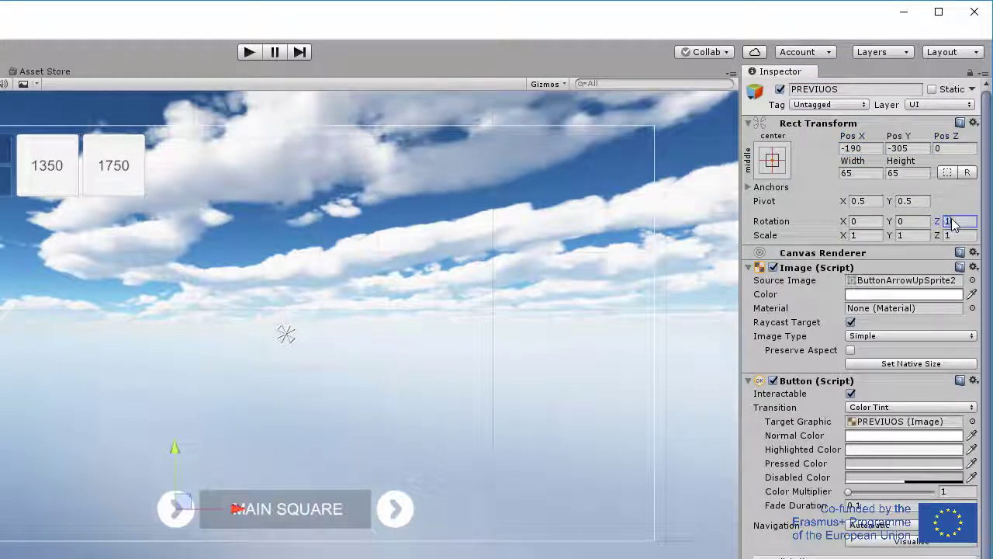
pyautogui.write('80')
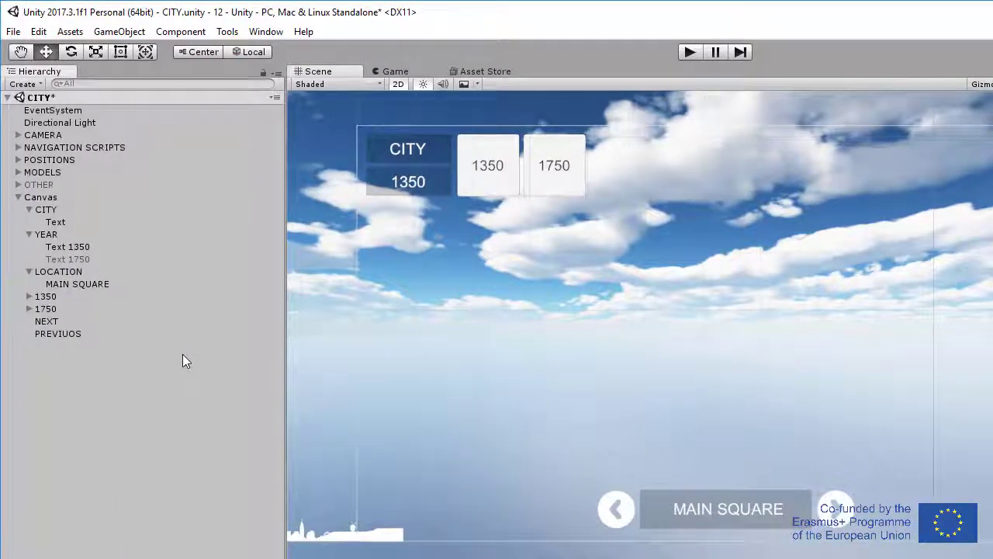
# Add another UI Button to the Canvas and set its width and height to 100 each.
pyautogui.rightClick(45, 199)
pyautogui.moveTo(105, 441)
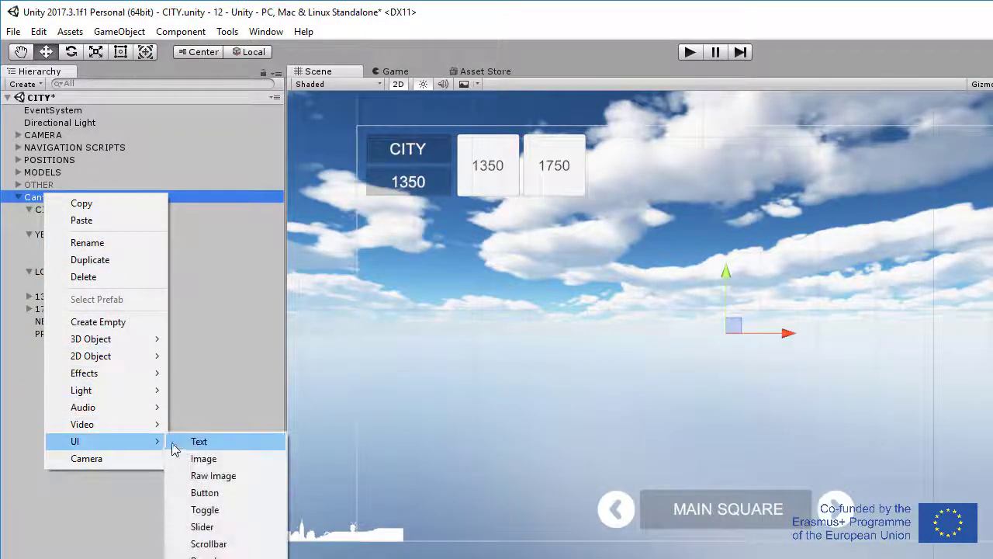
pyautogui.click(207, 492)
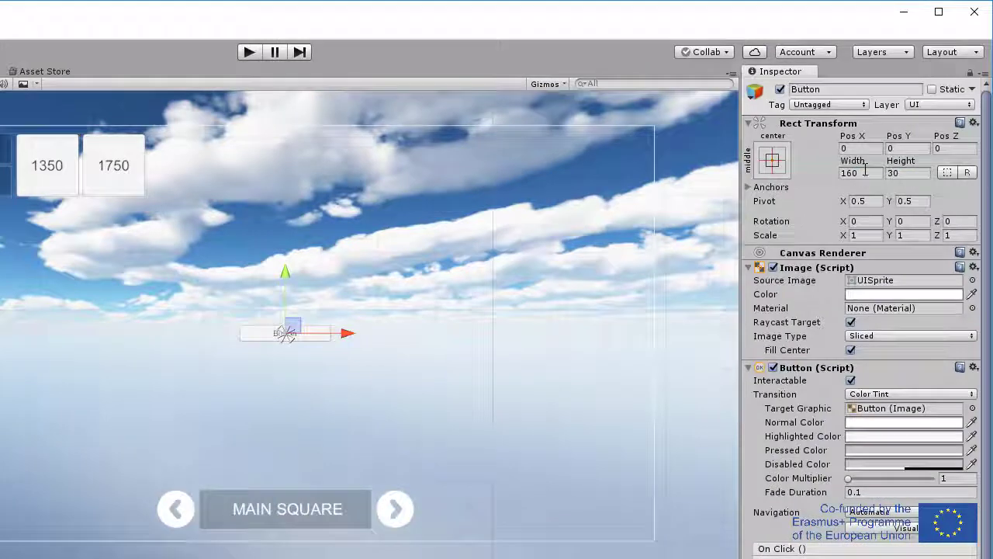
pyautogui.click(864, 173)
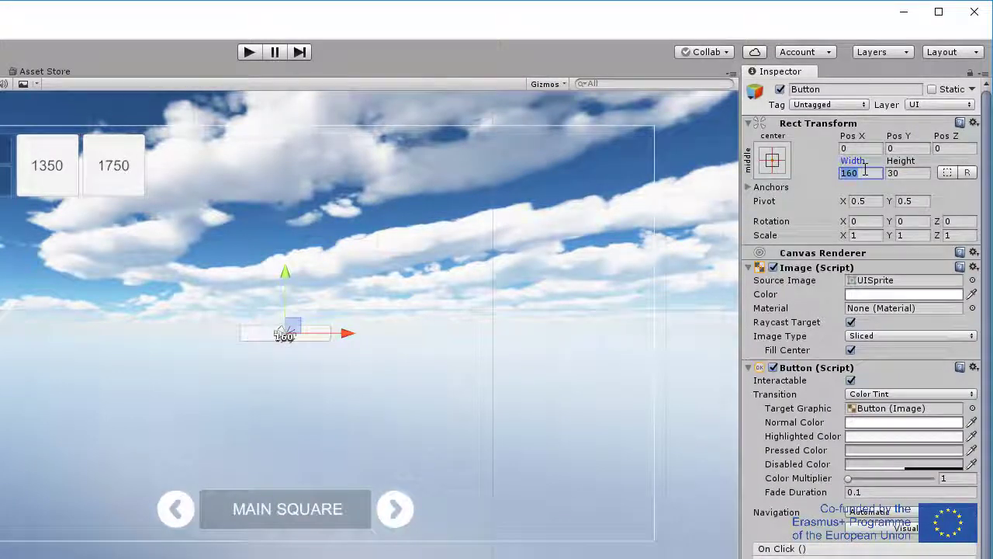
pyautogui.write('100')
pyautogui.click(908, 172)
pyautogui.write('100')
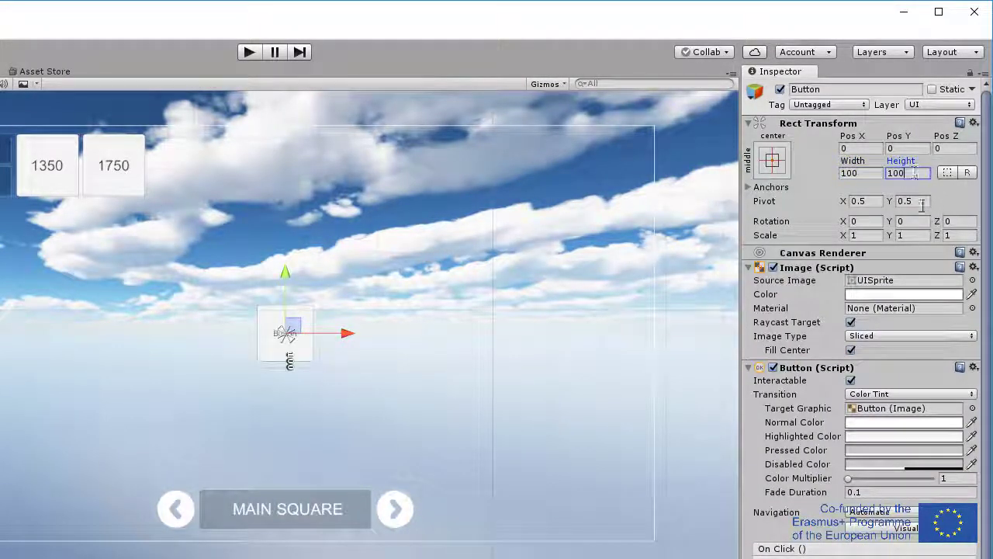
# Set the new button's source image to ButtonResetSprite and delete its Text child.
pyautogui.click(972, 280)
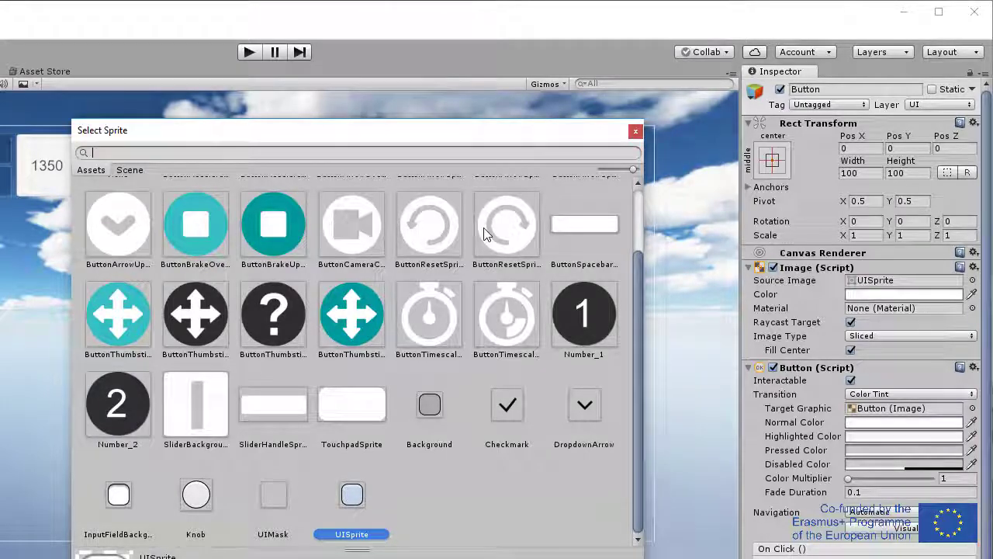
pyautogui.doubleClick(447, 235)
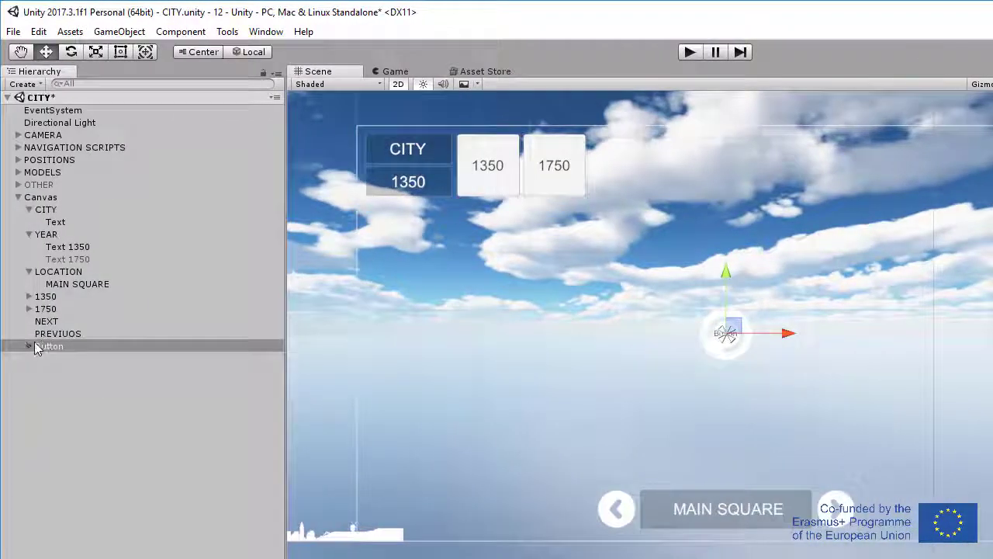
pyautogui.click(27, 347)
pyautogui.click(27, 347)
pyautogui.click(51, 358)
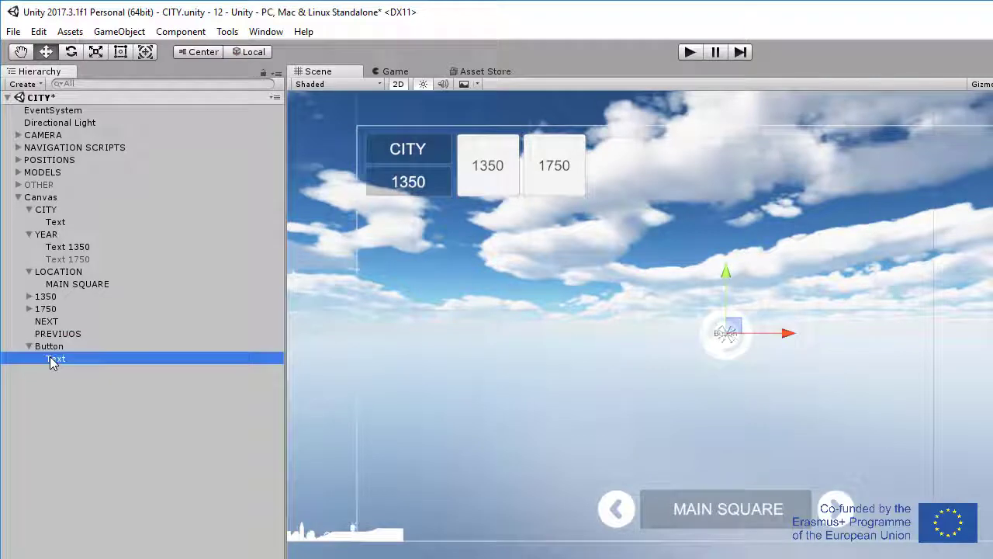
pyautogui.press('Delete')
# Rename the circular-arrow Button object as RIGHT.
pyautogui.click(59, 346)
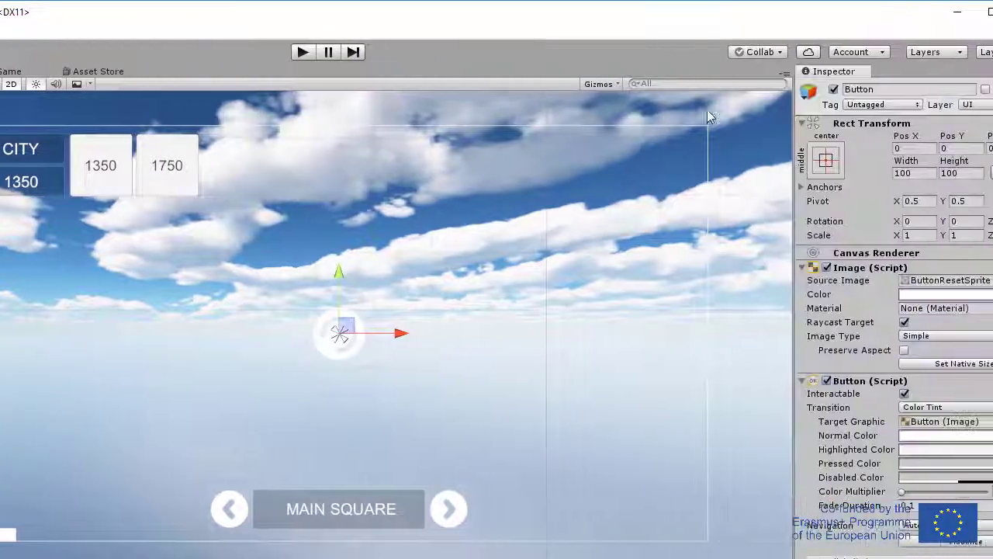
pyautogui.click(853, 88)
pyautogui.doubleClick(854, 88)
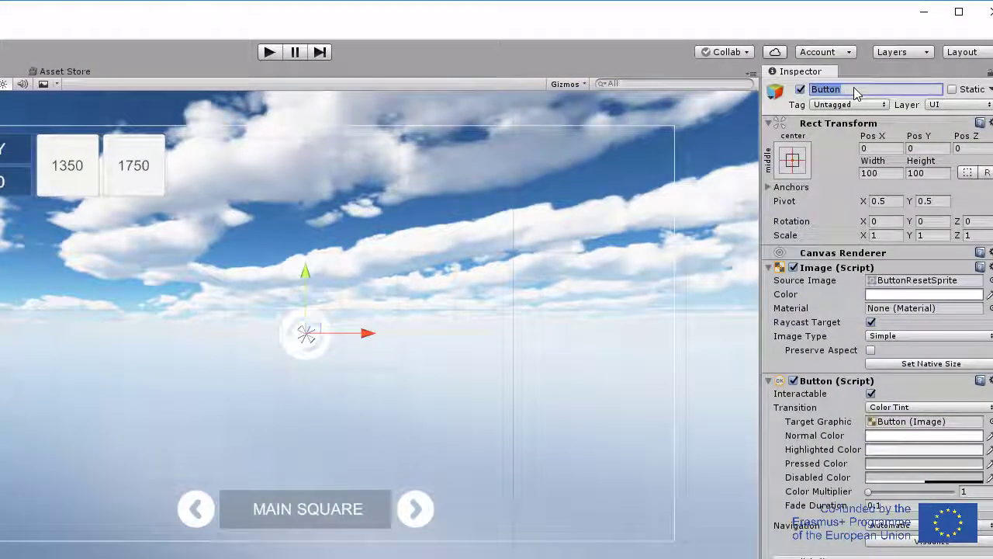
pyautogui.write('RIGHT')
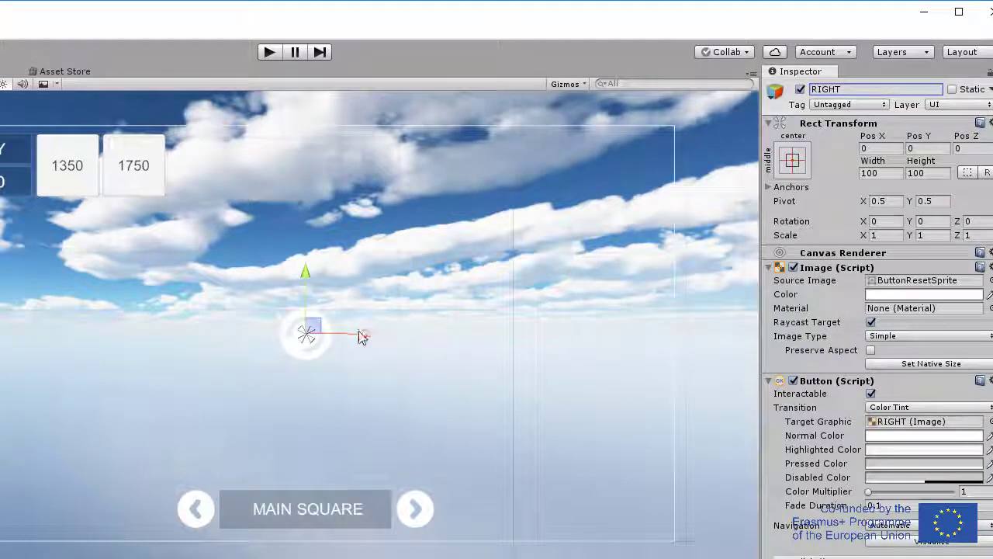
# Move the RIGHT button to the canvas's lower-right corner, at Pos X 580 and Pos Y -300.
pyautogui.moveTo(367, 333); pyautogui.dragTo(693, 331)
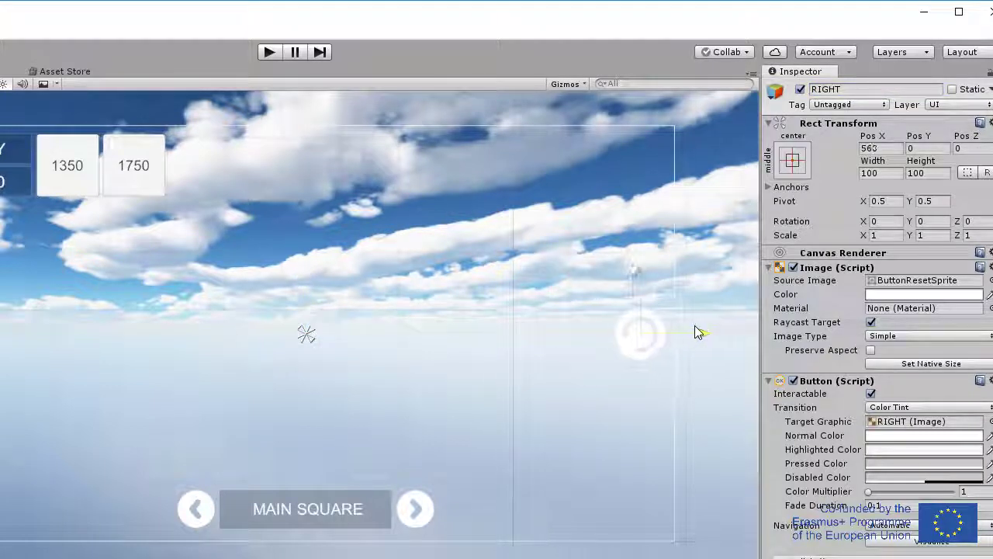
pyautogui.moveTo(632, 295); pyautogui.dragTo(631, 451)
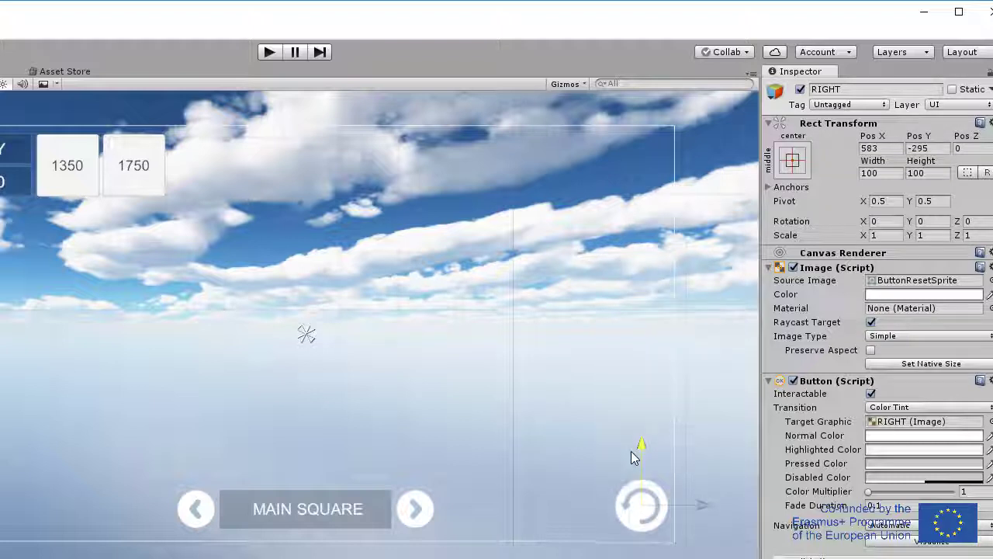
pyautogui.click(892, 147)
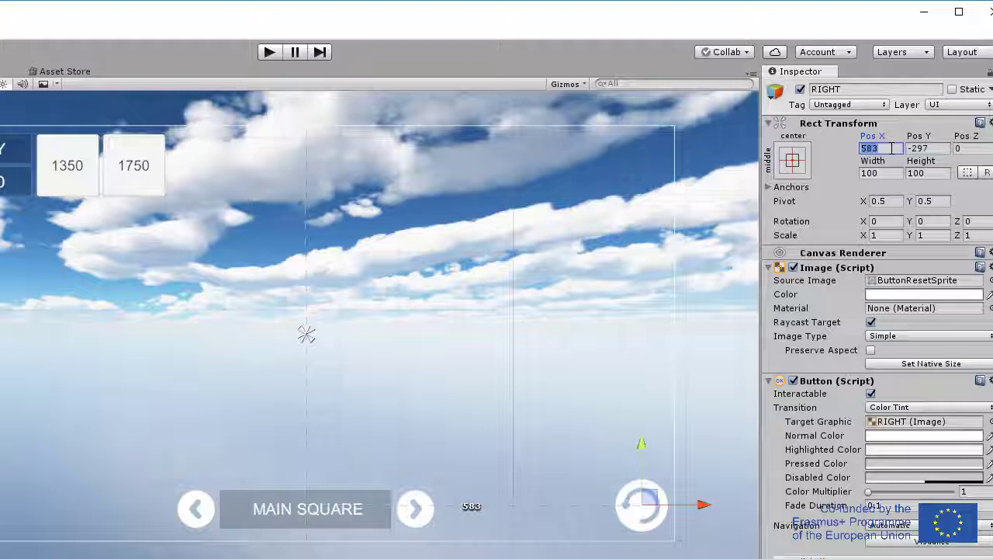
pyautogui.write('580')
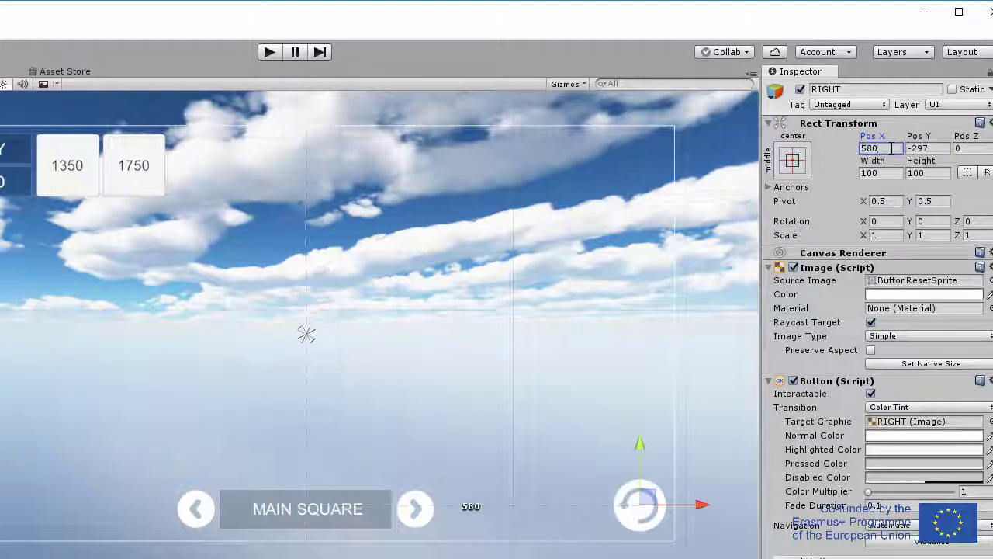
pyautogui.click(916, 154)
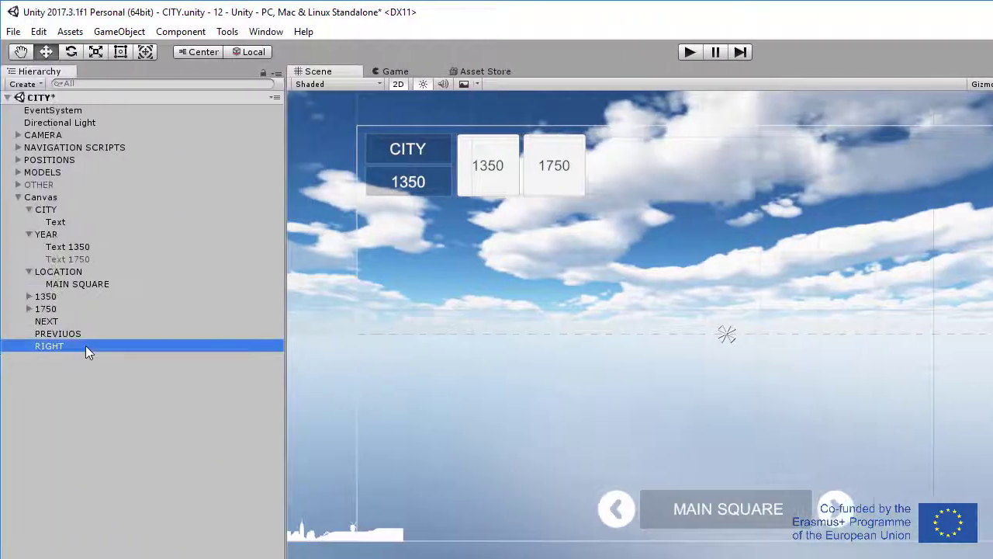
# Duplicate the RIGHT button under the Canvas.
pyautogui.rightClick(26, 347)
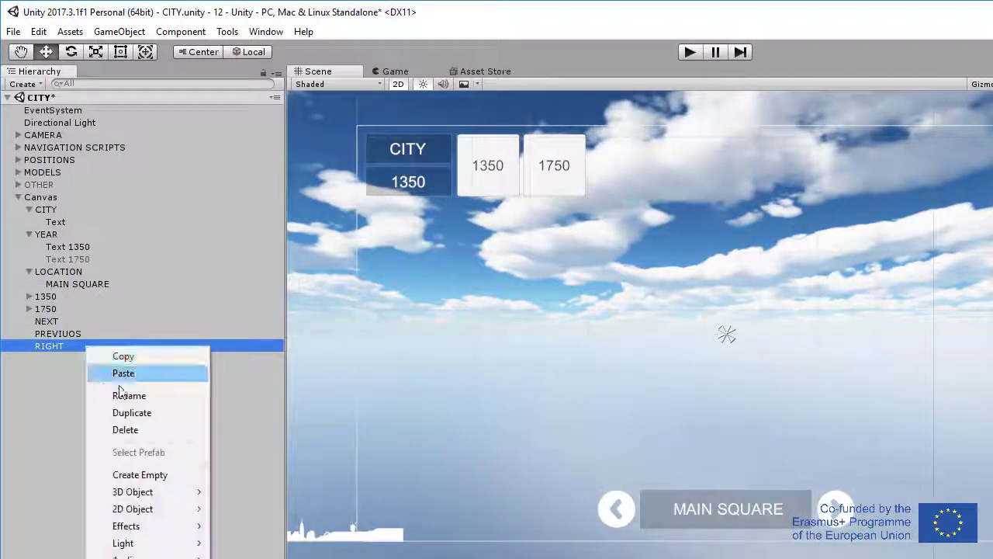
pyautogui.click(69, 413)
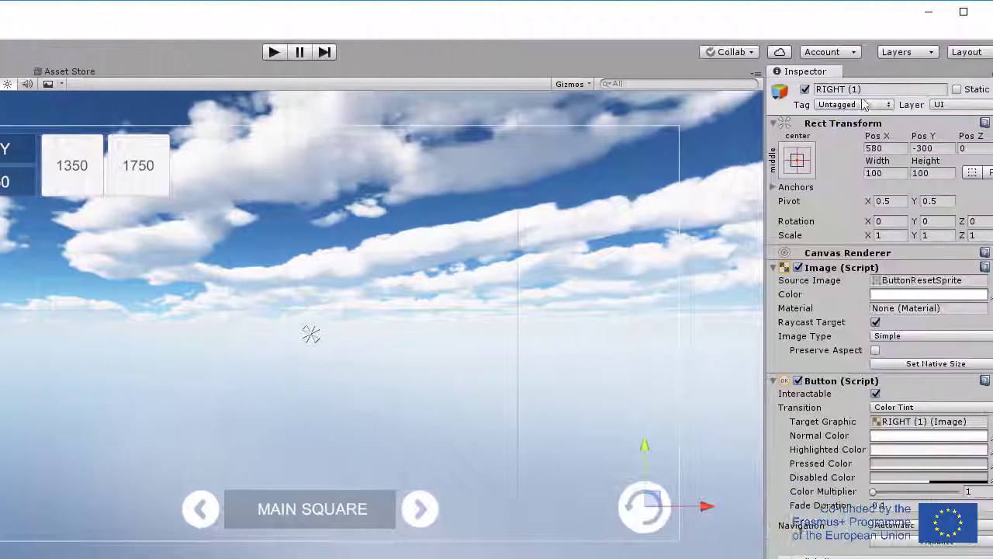
# Rename the duplicated RIGHT button as LEFT and set its Pos X to -580.
pyautogui.click(848, 90)
pyautogui.write('LEFT')
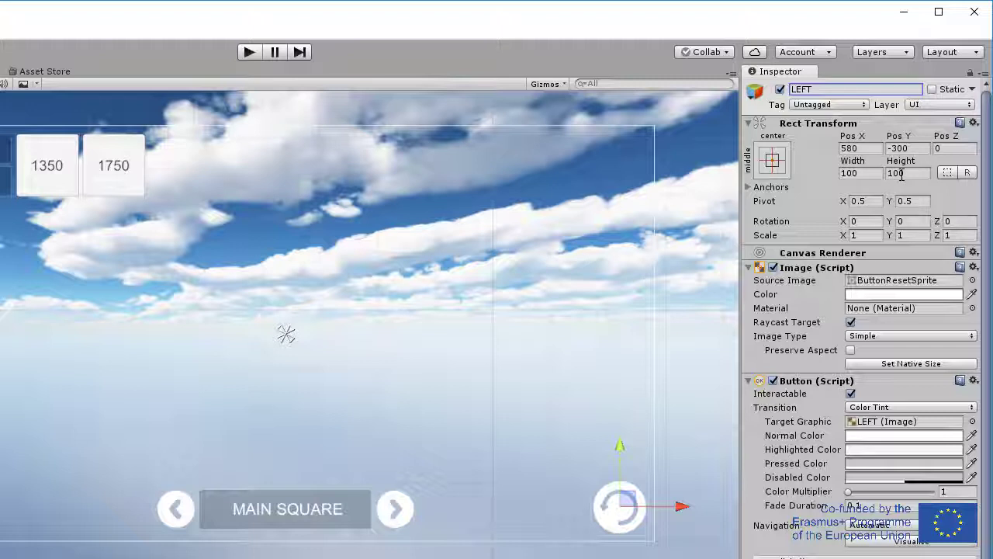
pyautogui.click(892, 148)
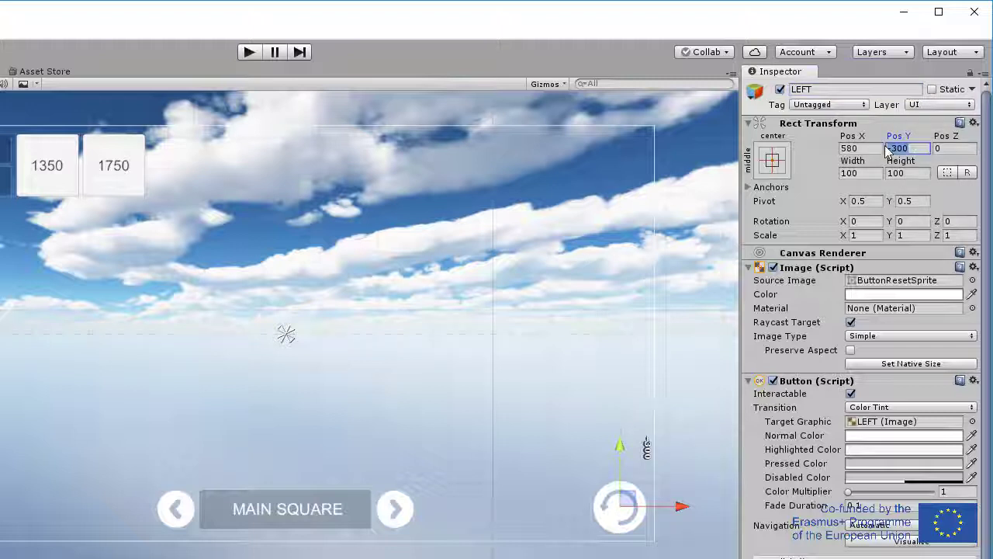
pyautogui.click(850, 148)
pyautogui.click(841, 148)
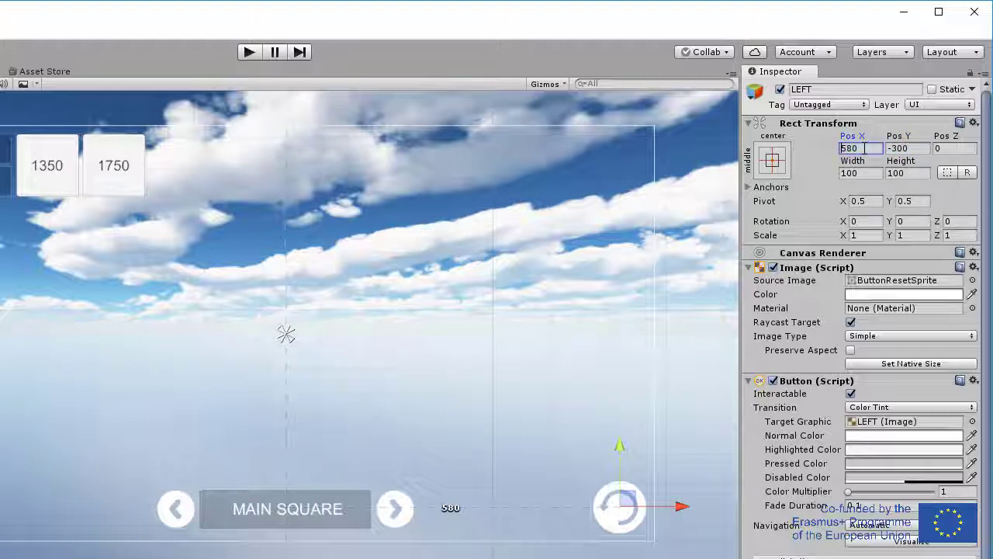
pyautogui.write('-')
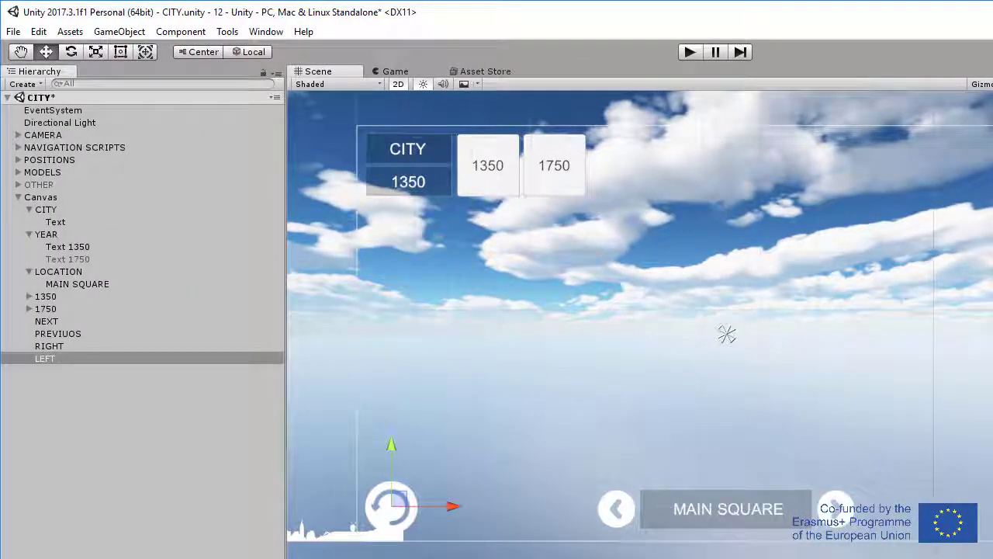
# Try to rotate the LEFT button by 180 degrees about the Z axis.
pyautogui.write('180')
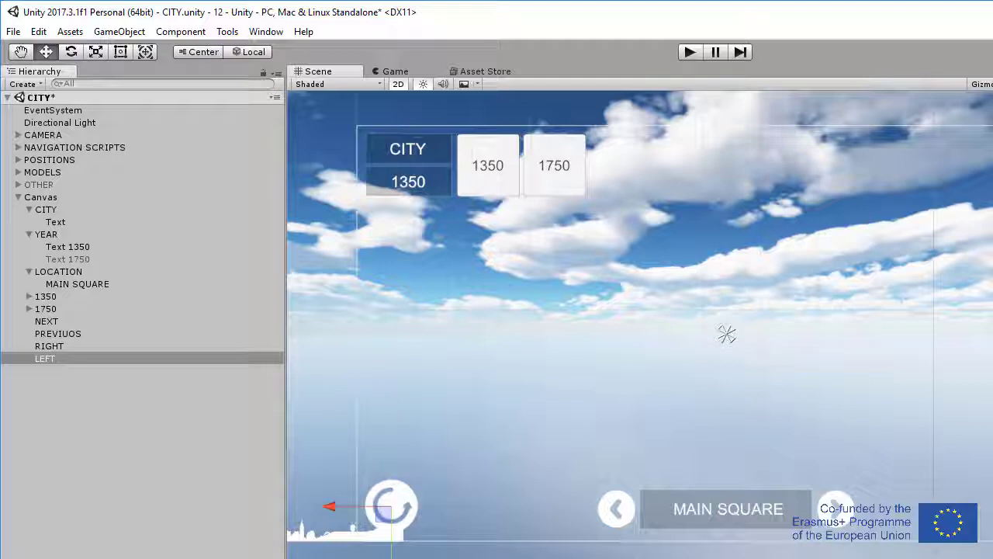
pyautogui.hotkey('ctrl', 'z')
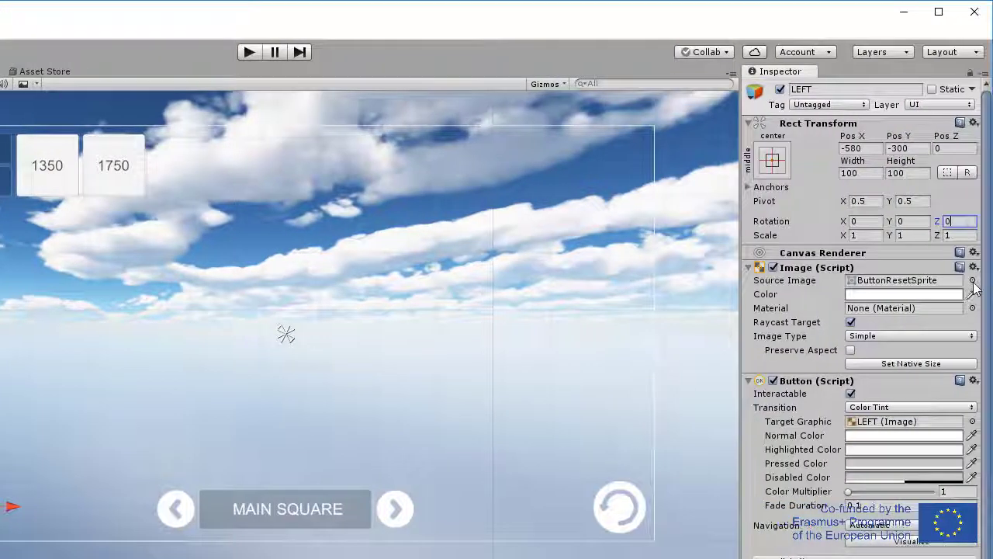
# Set the LEFT button's source image to the mirrored circular arrow, ButtonResetSprite2, and deselect the button.
pyautogui.click(972, 280)
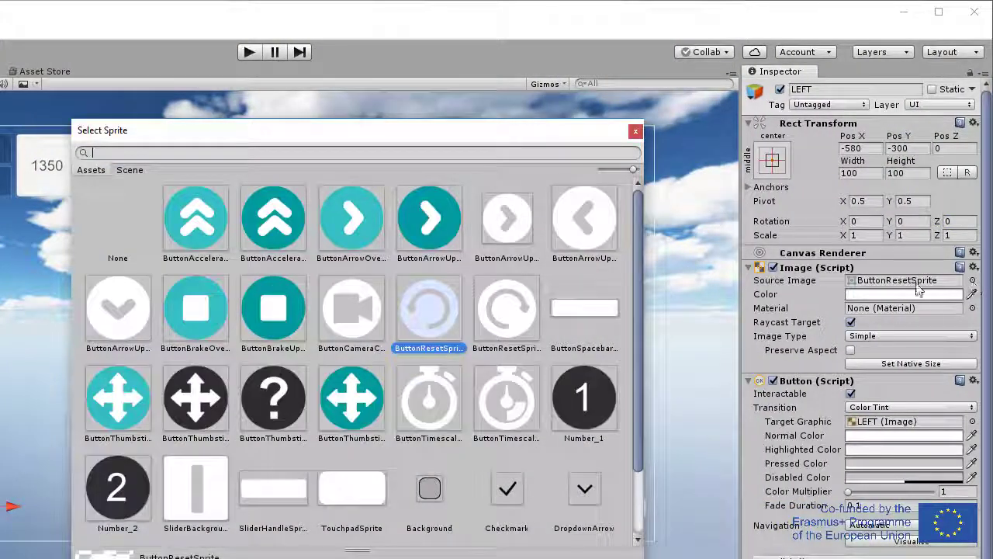
pyautogui.doubleClick(512, 310)
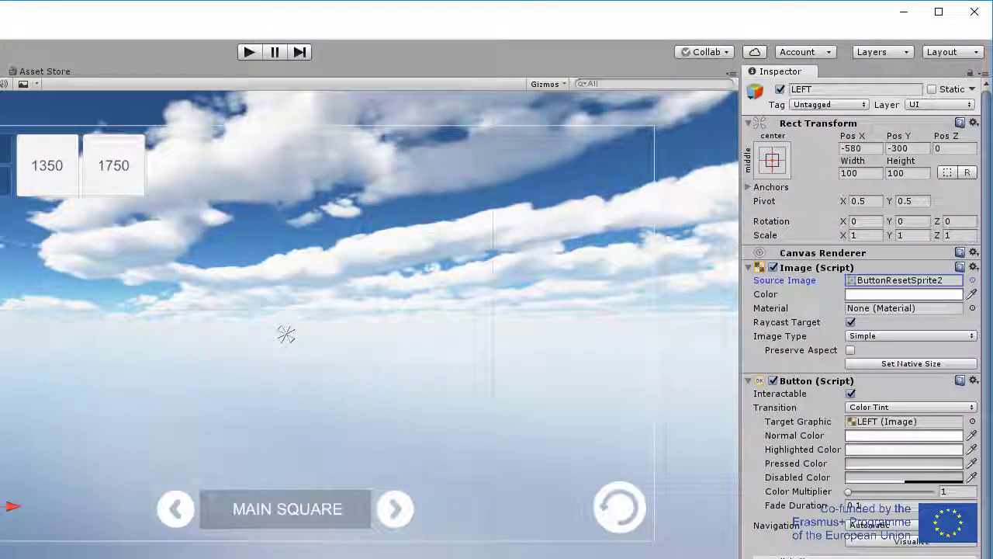
pyautogui.click(517, 312)
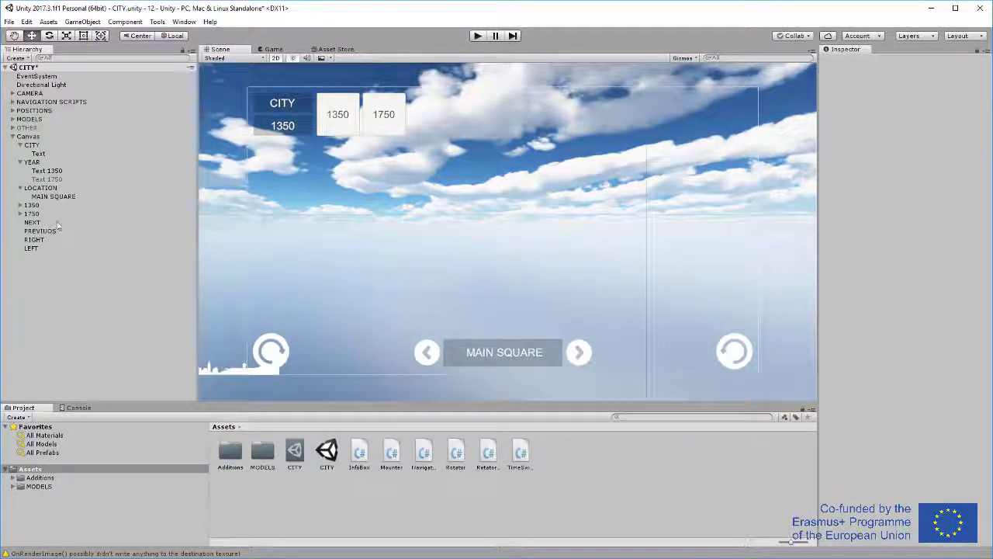
# Collapse the LOCATION, YEAR and CITY objects under the Canvas in the hierarchy.
pyautogui.click(20, 188)
pyautogui.click(20, 161)
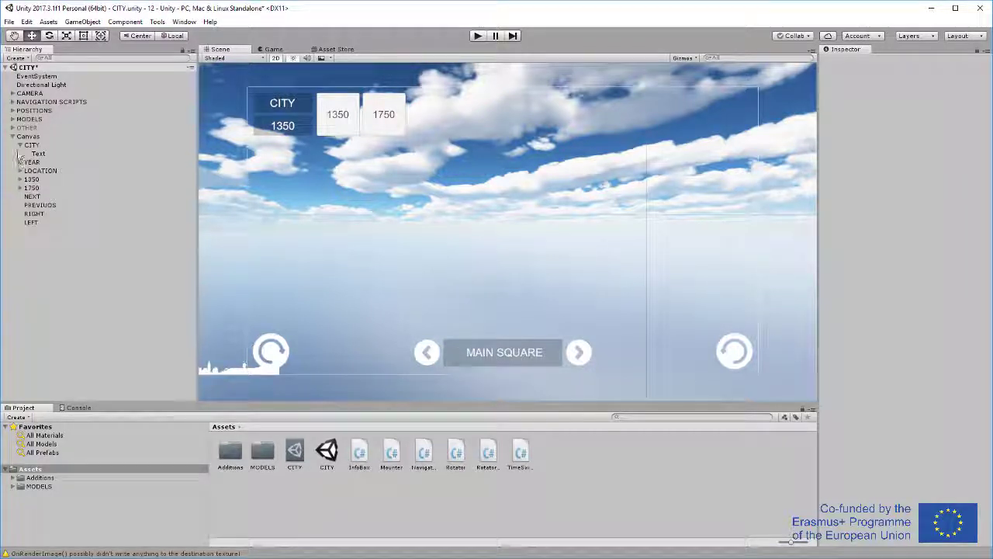
pyautogui.click(20, 145)
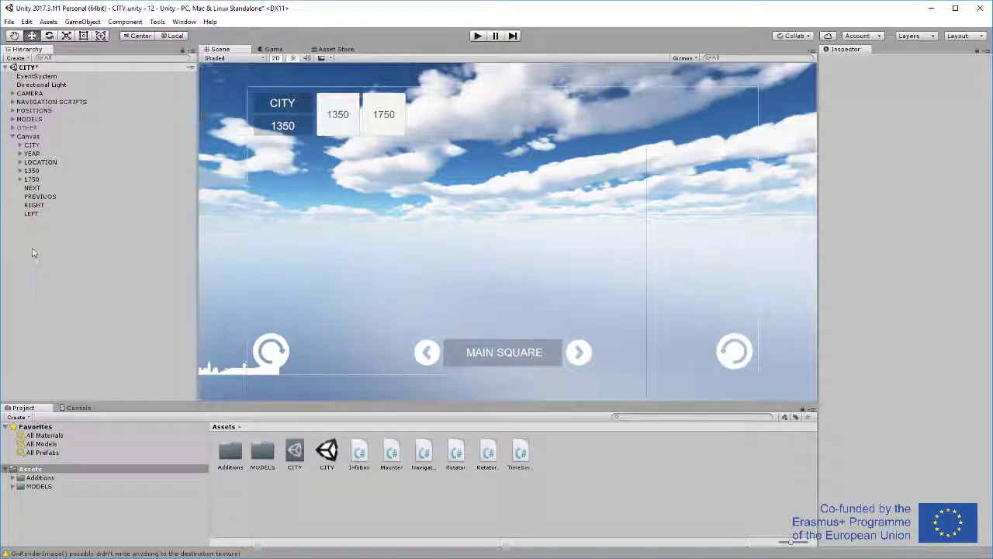